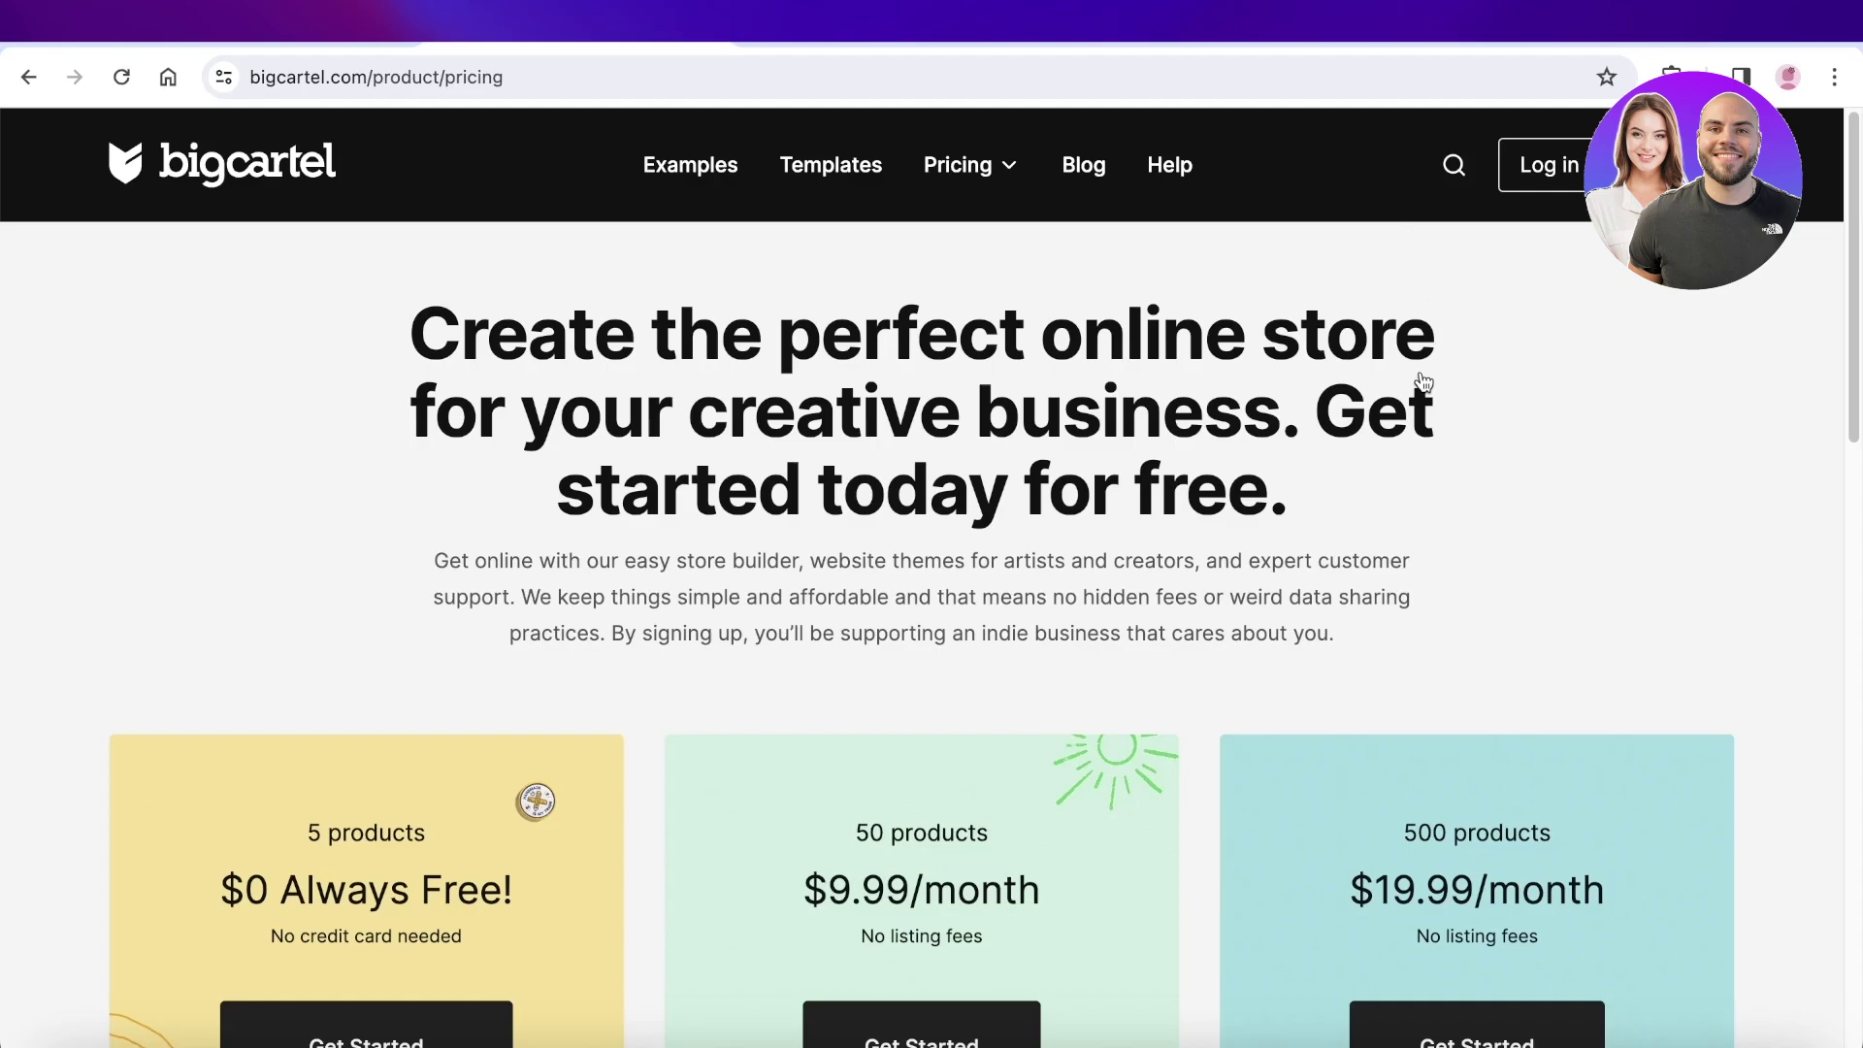
# Return to the Big Cartel homepage and scroll to the free, $9.99/month and $19.99/month plan cards.
pyautogui.scroll(-1, 1420, 443)
pyautogui.click(194, 165)
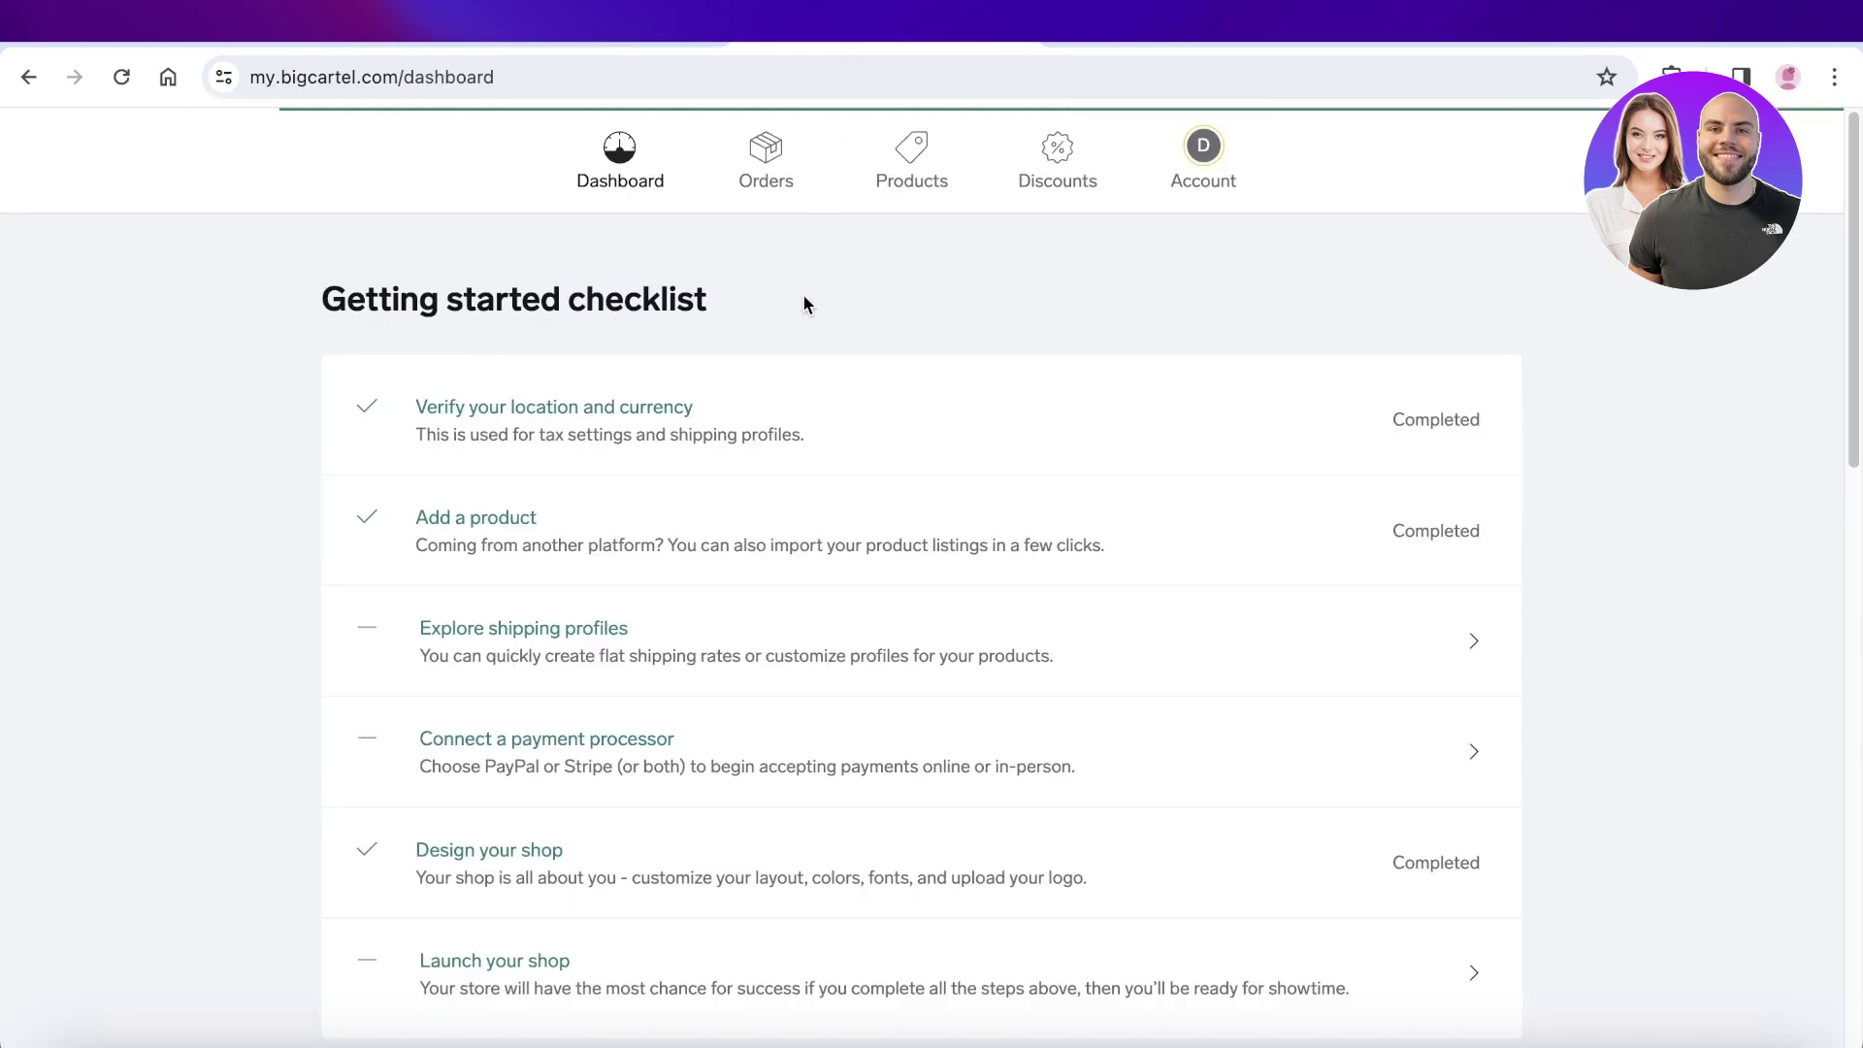
pyautogui.scroll(-4, 788, 335)
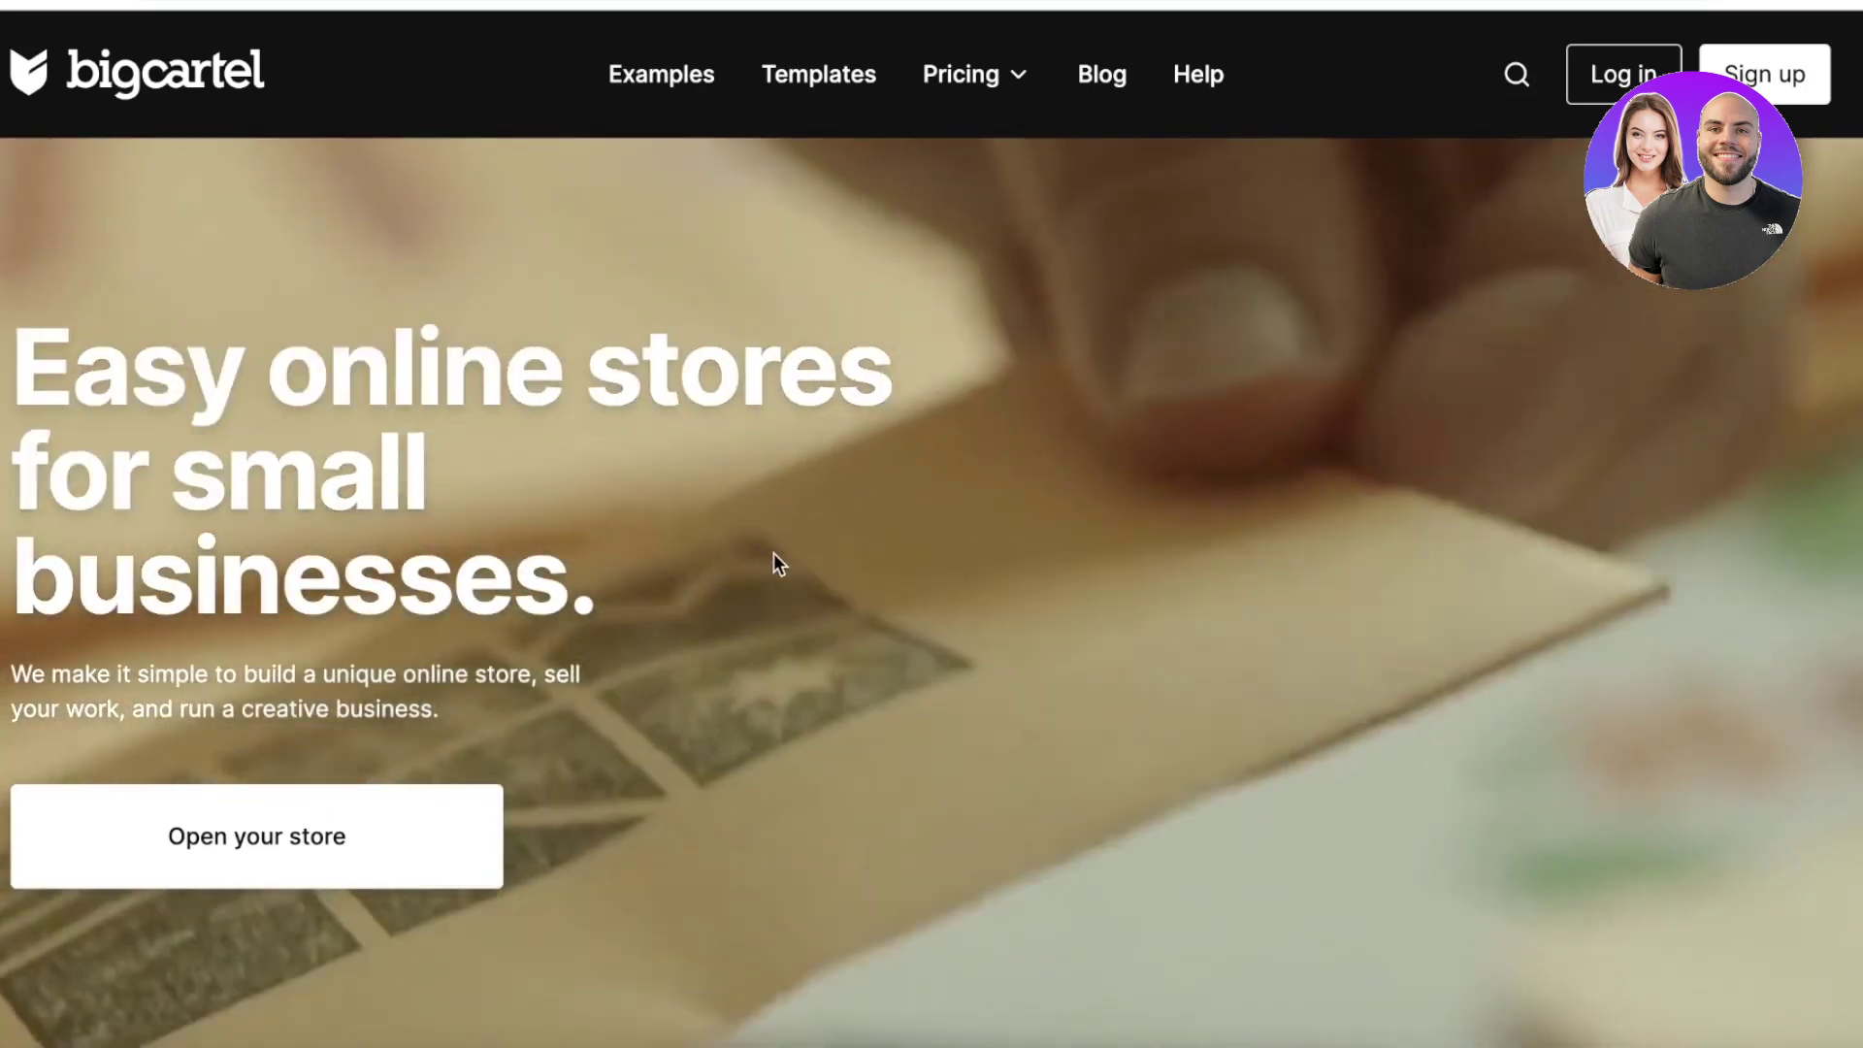
pyautogui.scroll(-3, 826, 580)
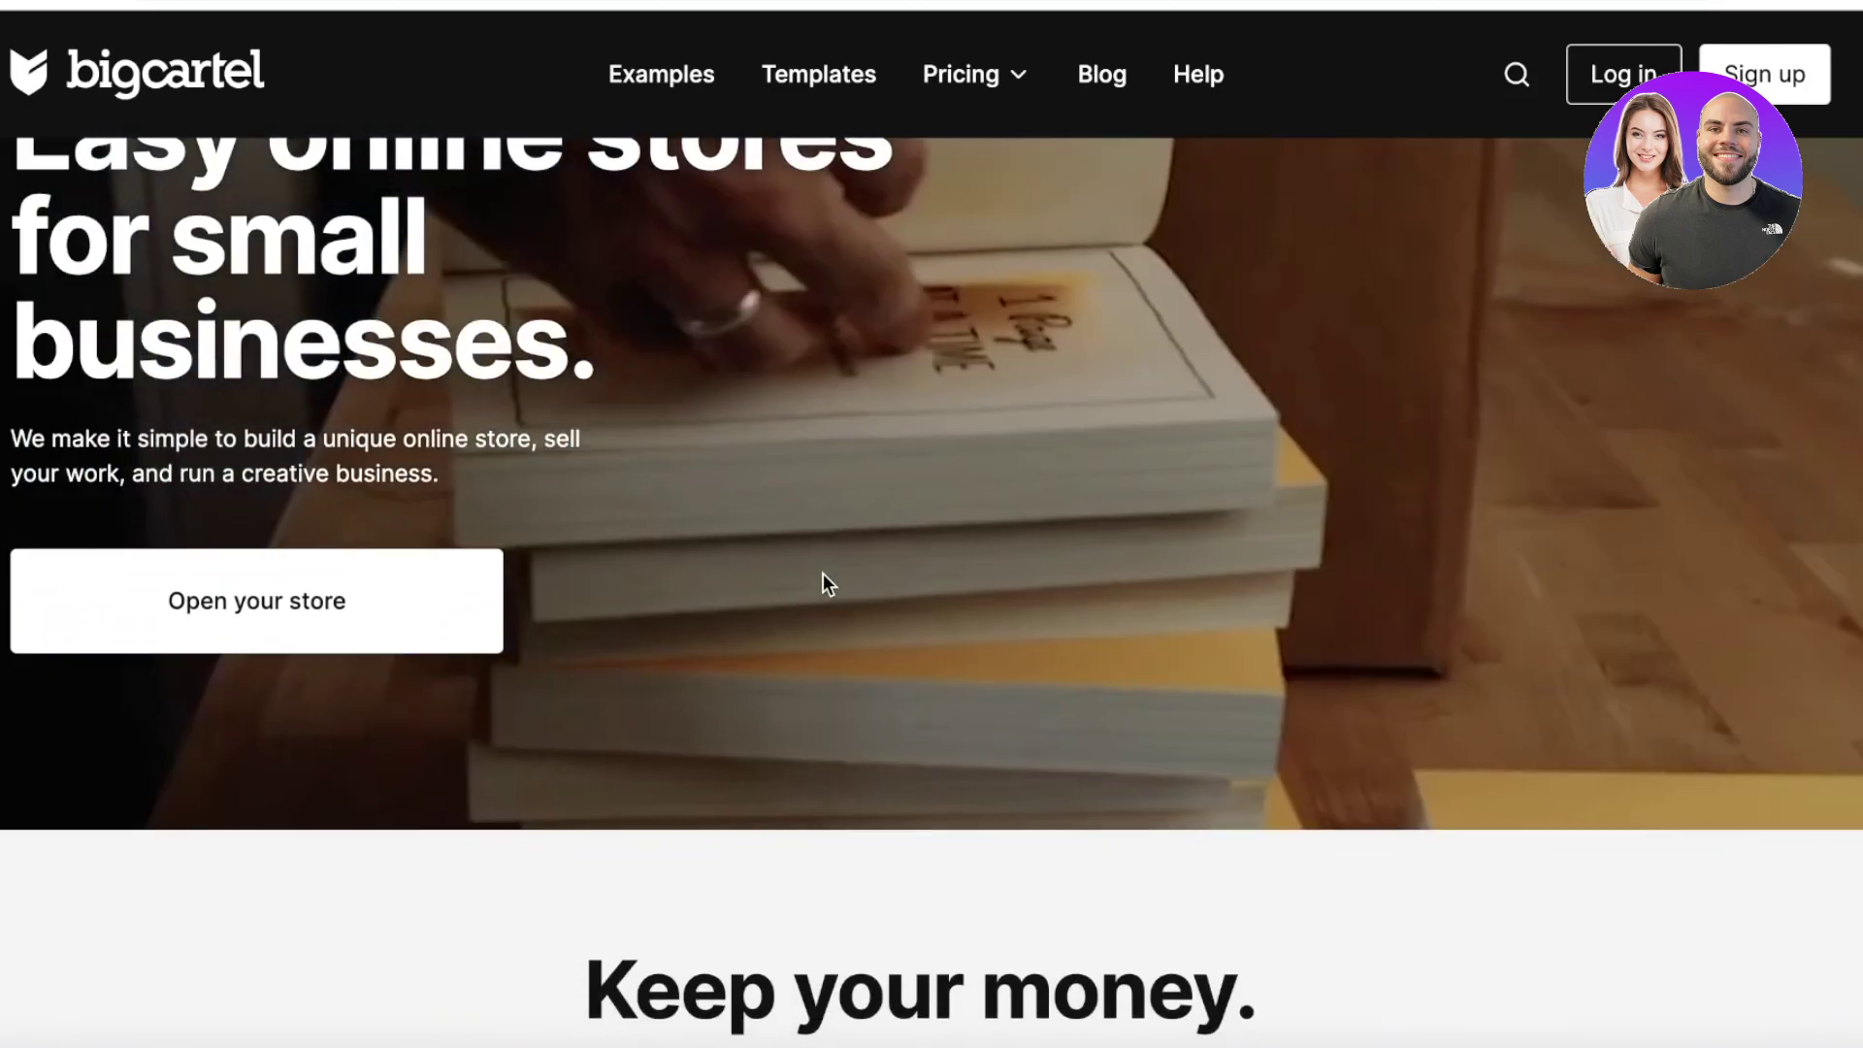
pyautogui.scroll(-2, 815, 580)
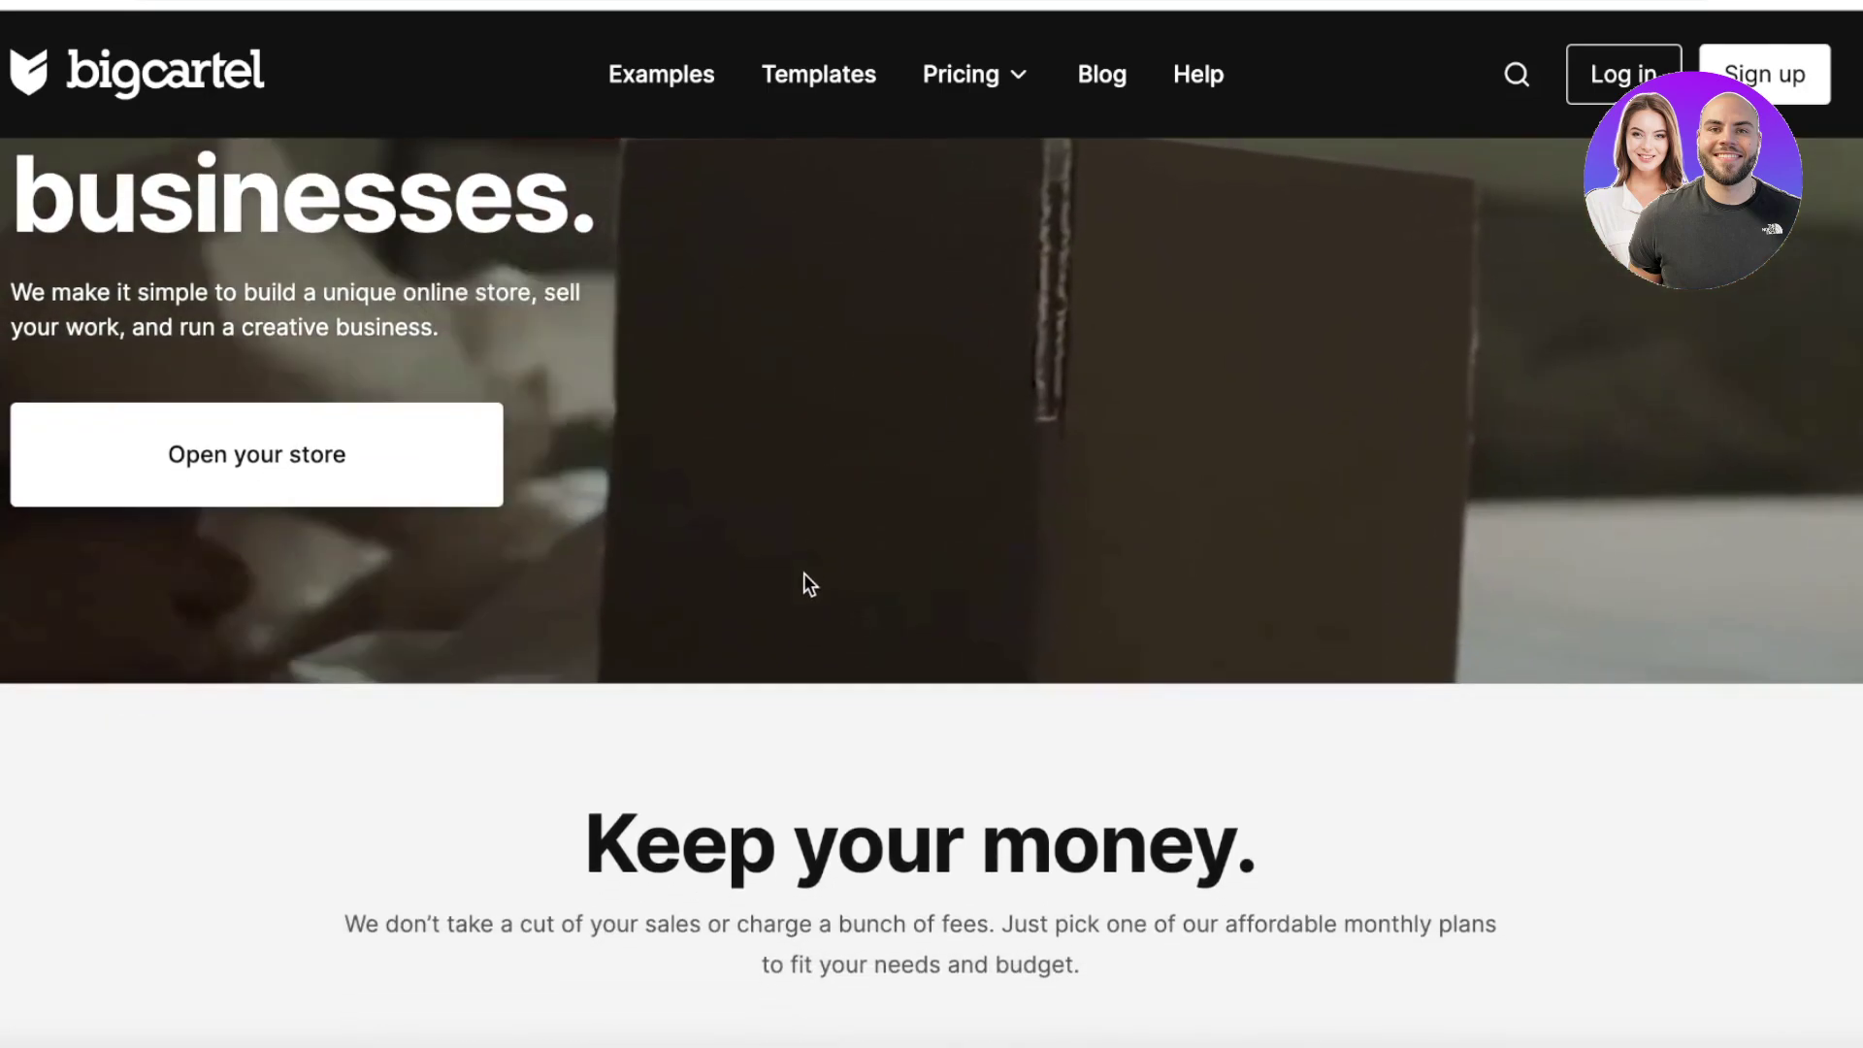
pyautogui.scroll(3, 770, 591)
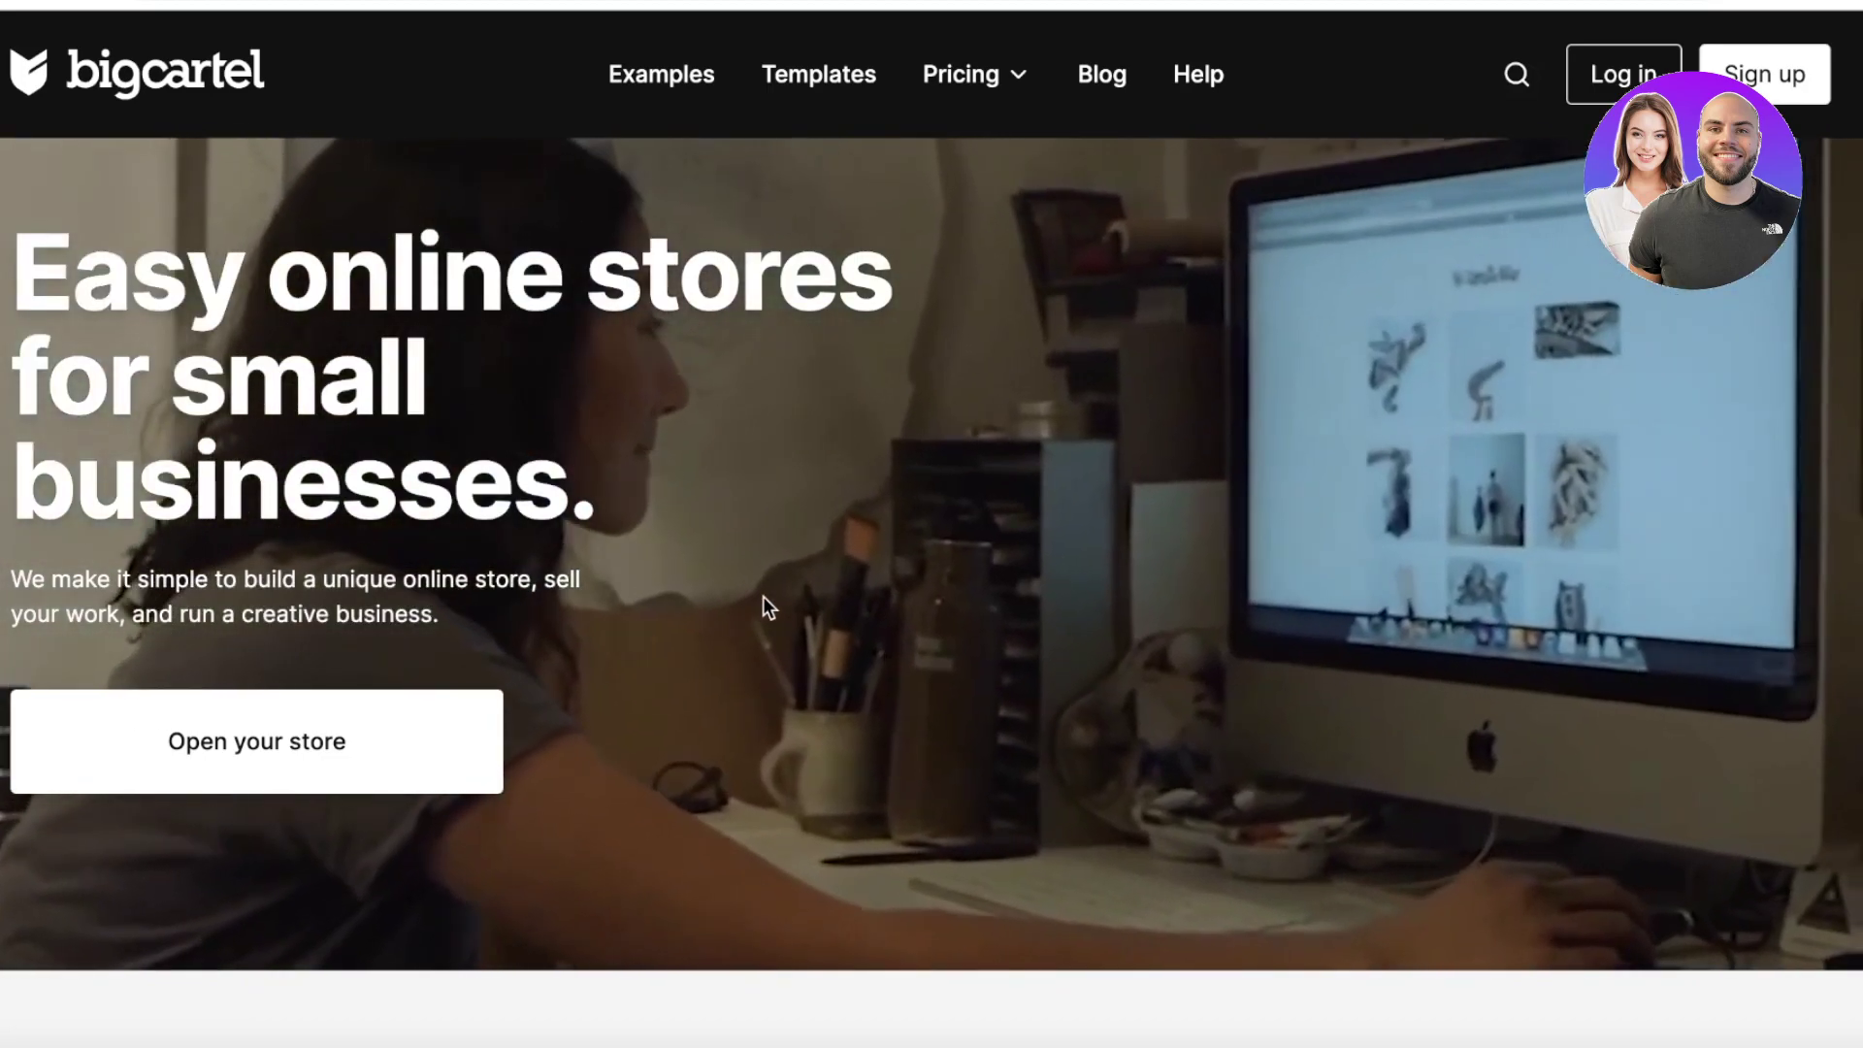
pyautogui.scroll(-3, 760, 607)
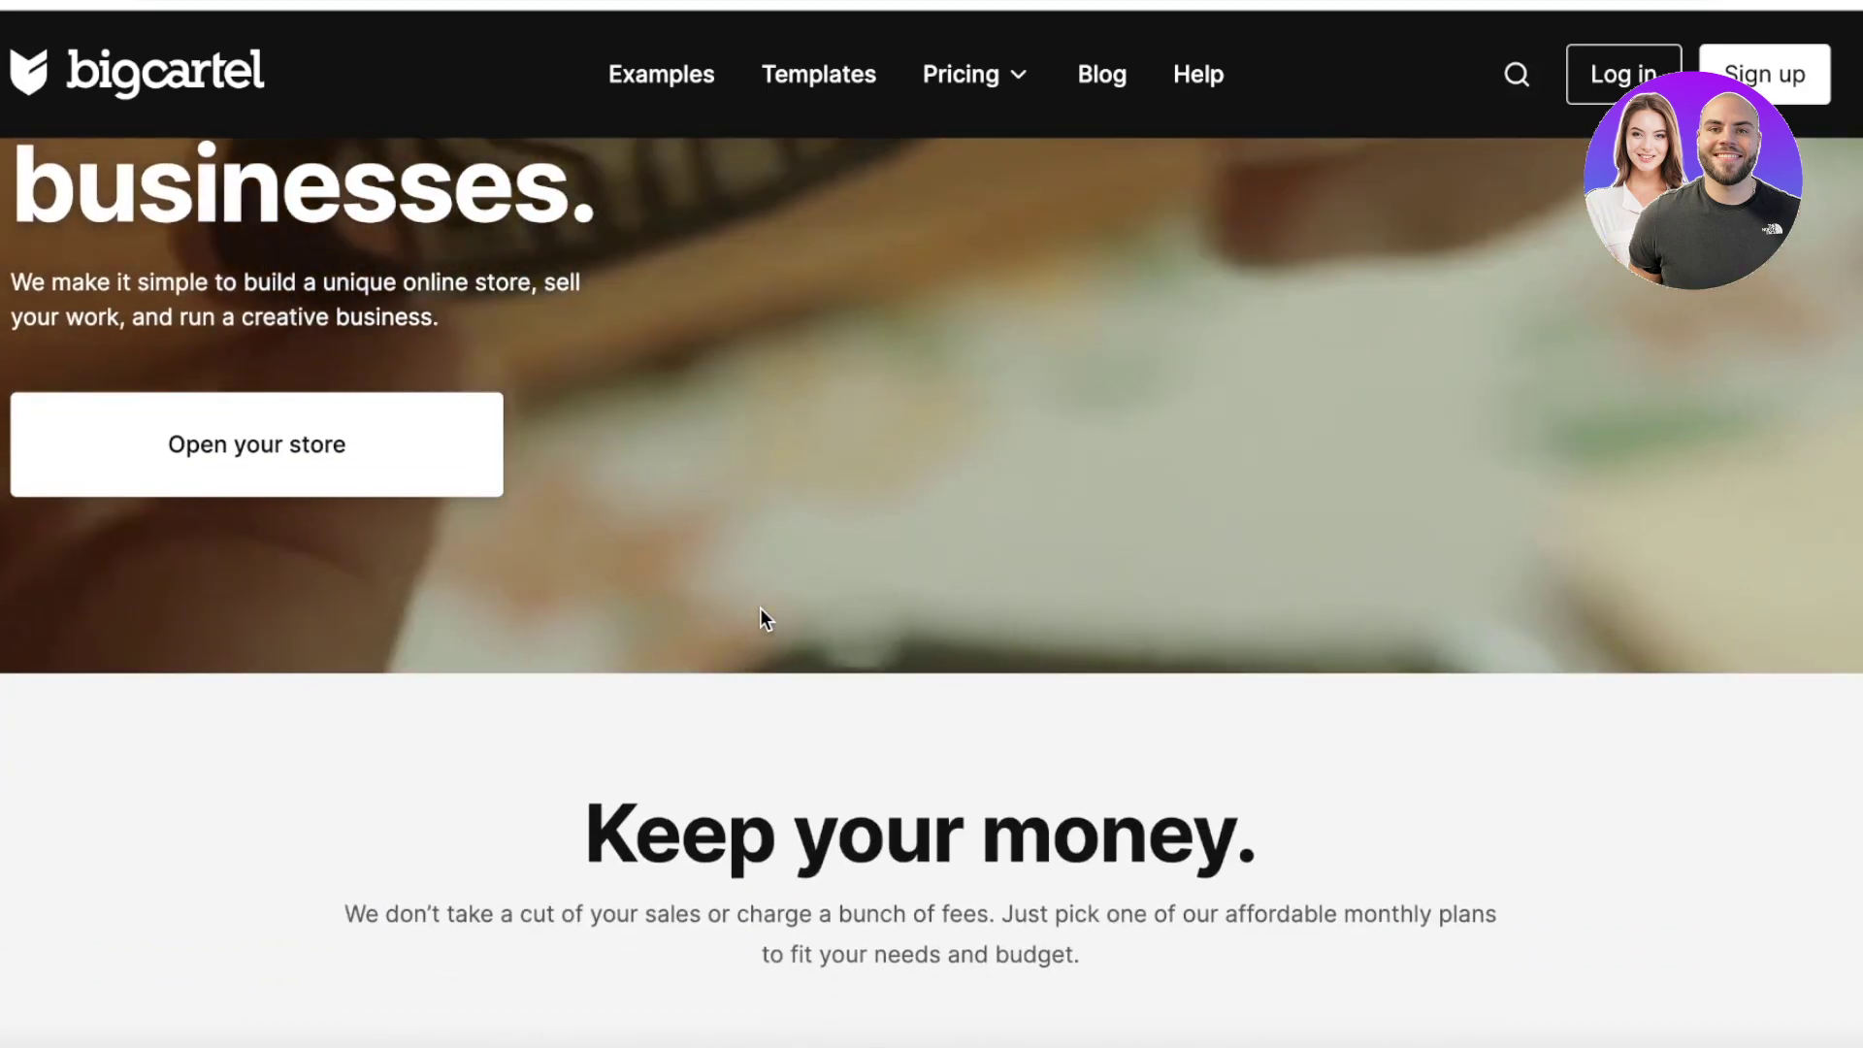
pyautogui.scroll(-1, 761, 621)
pyautogui.scroll(-2, 747, 641)
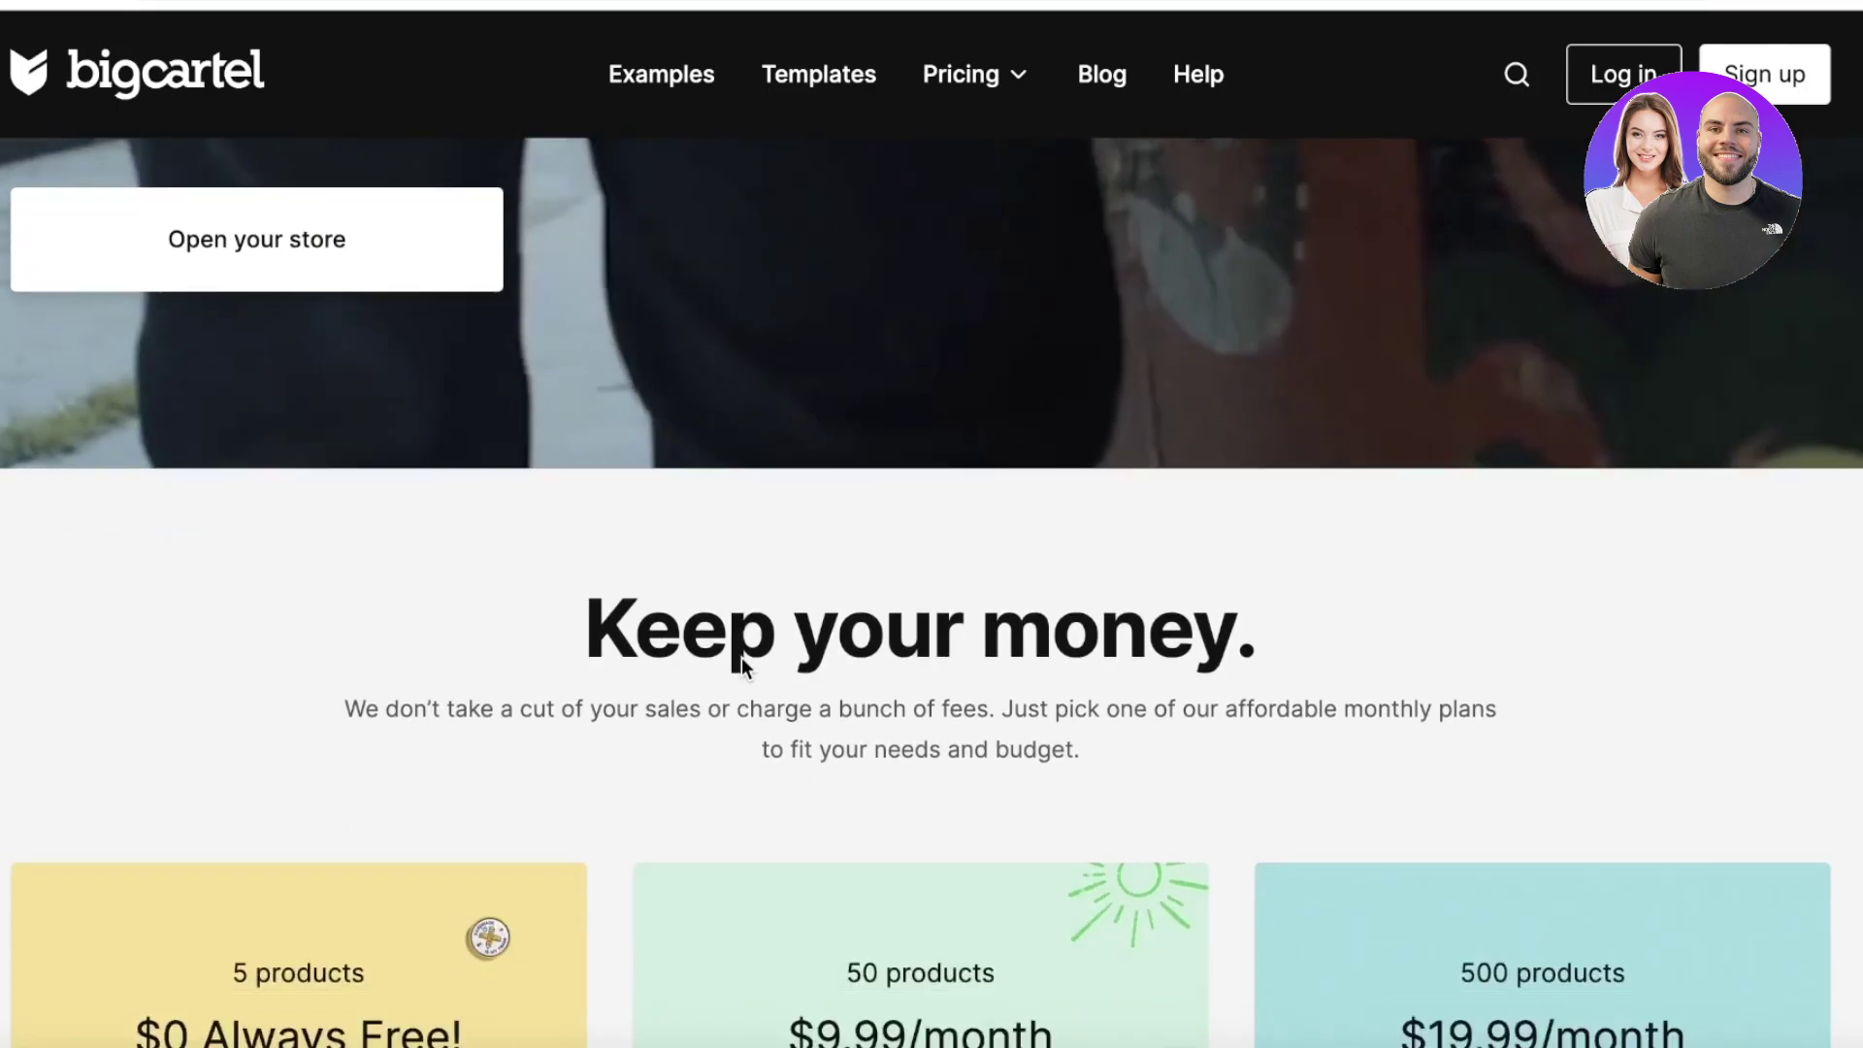
# Scroll through the Gold, Platinum and Diamond plan feature lists to compare them.
pyautogui.scroll(-4, 742, 662)
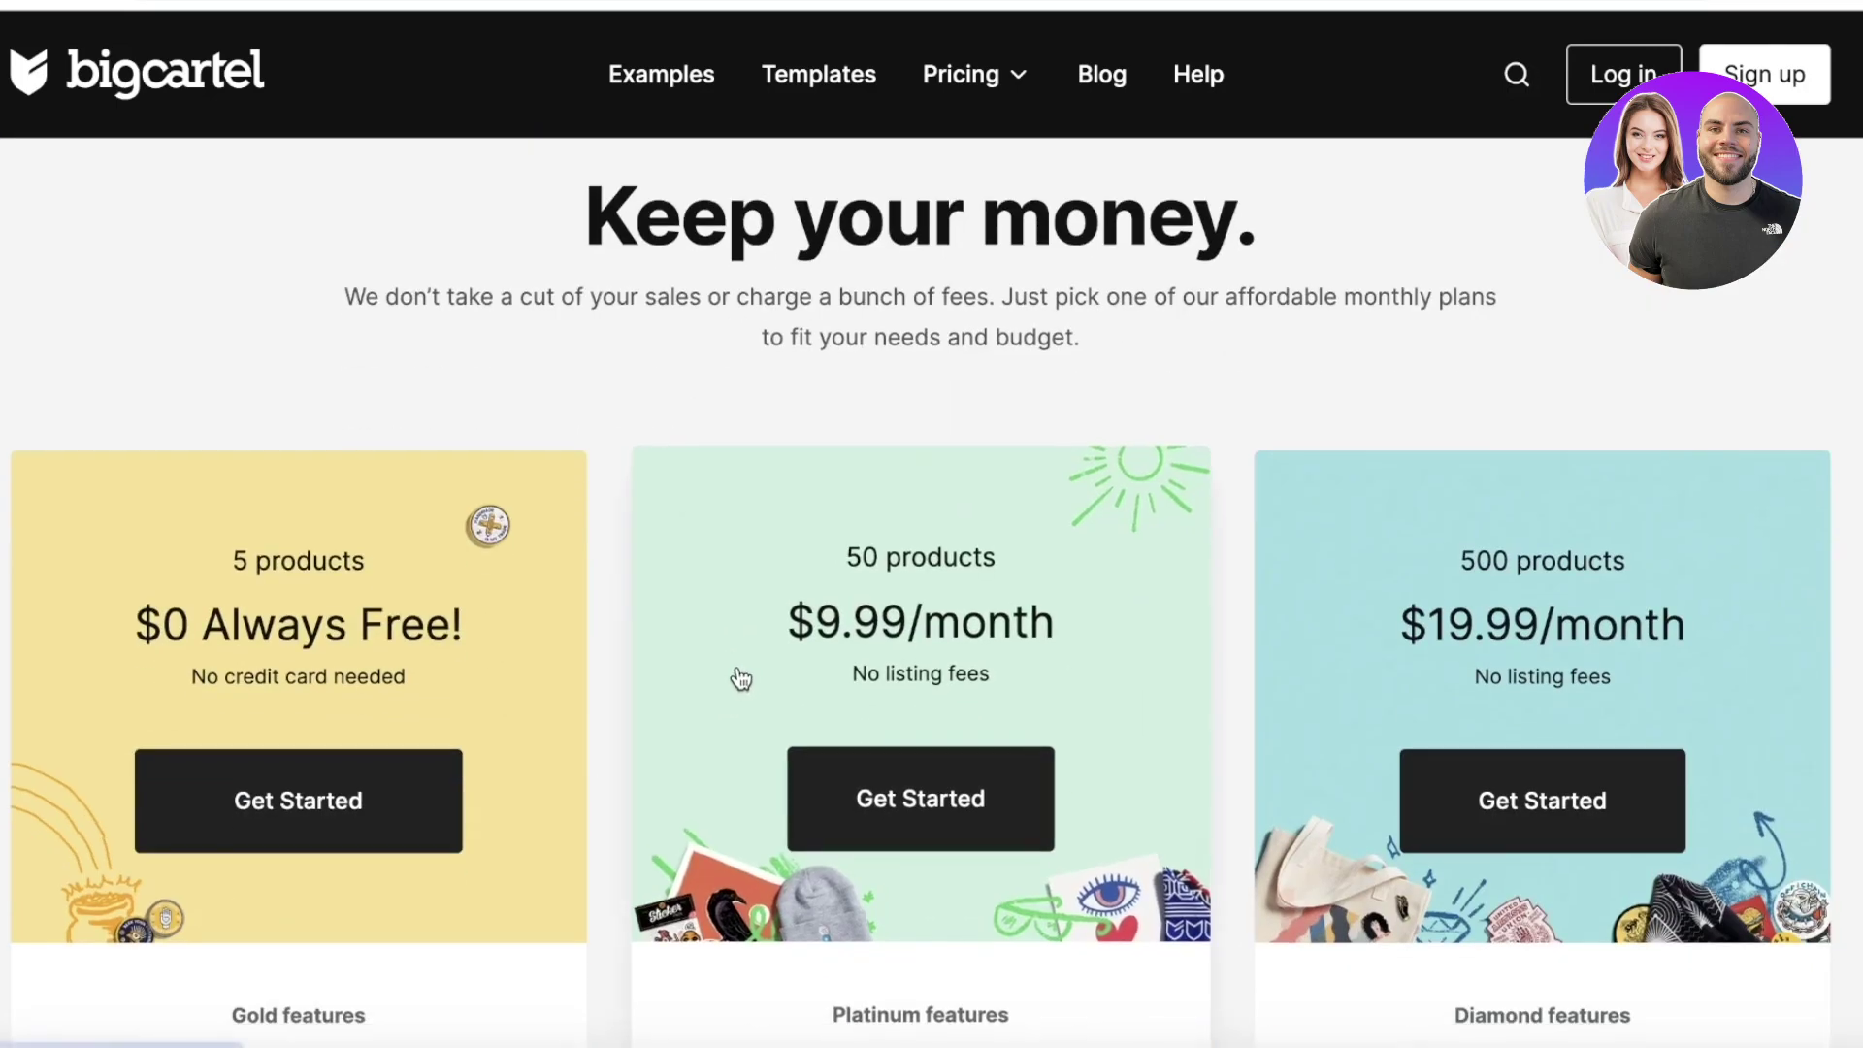
pyautogui.scroll(-2, 741, 679)
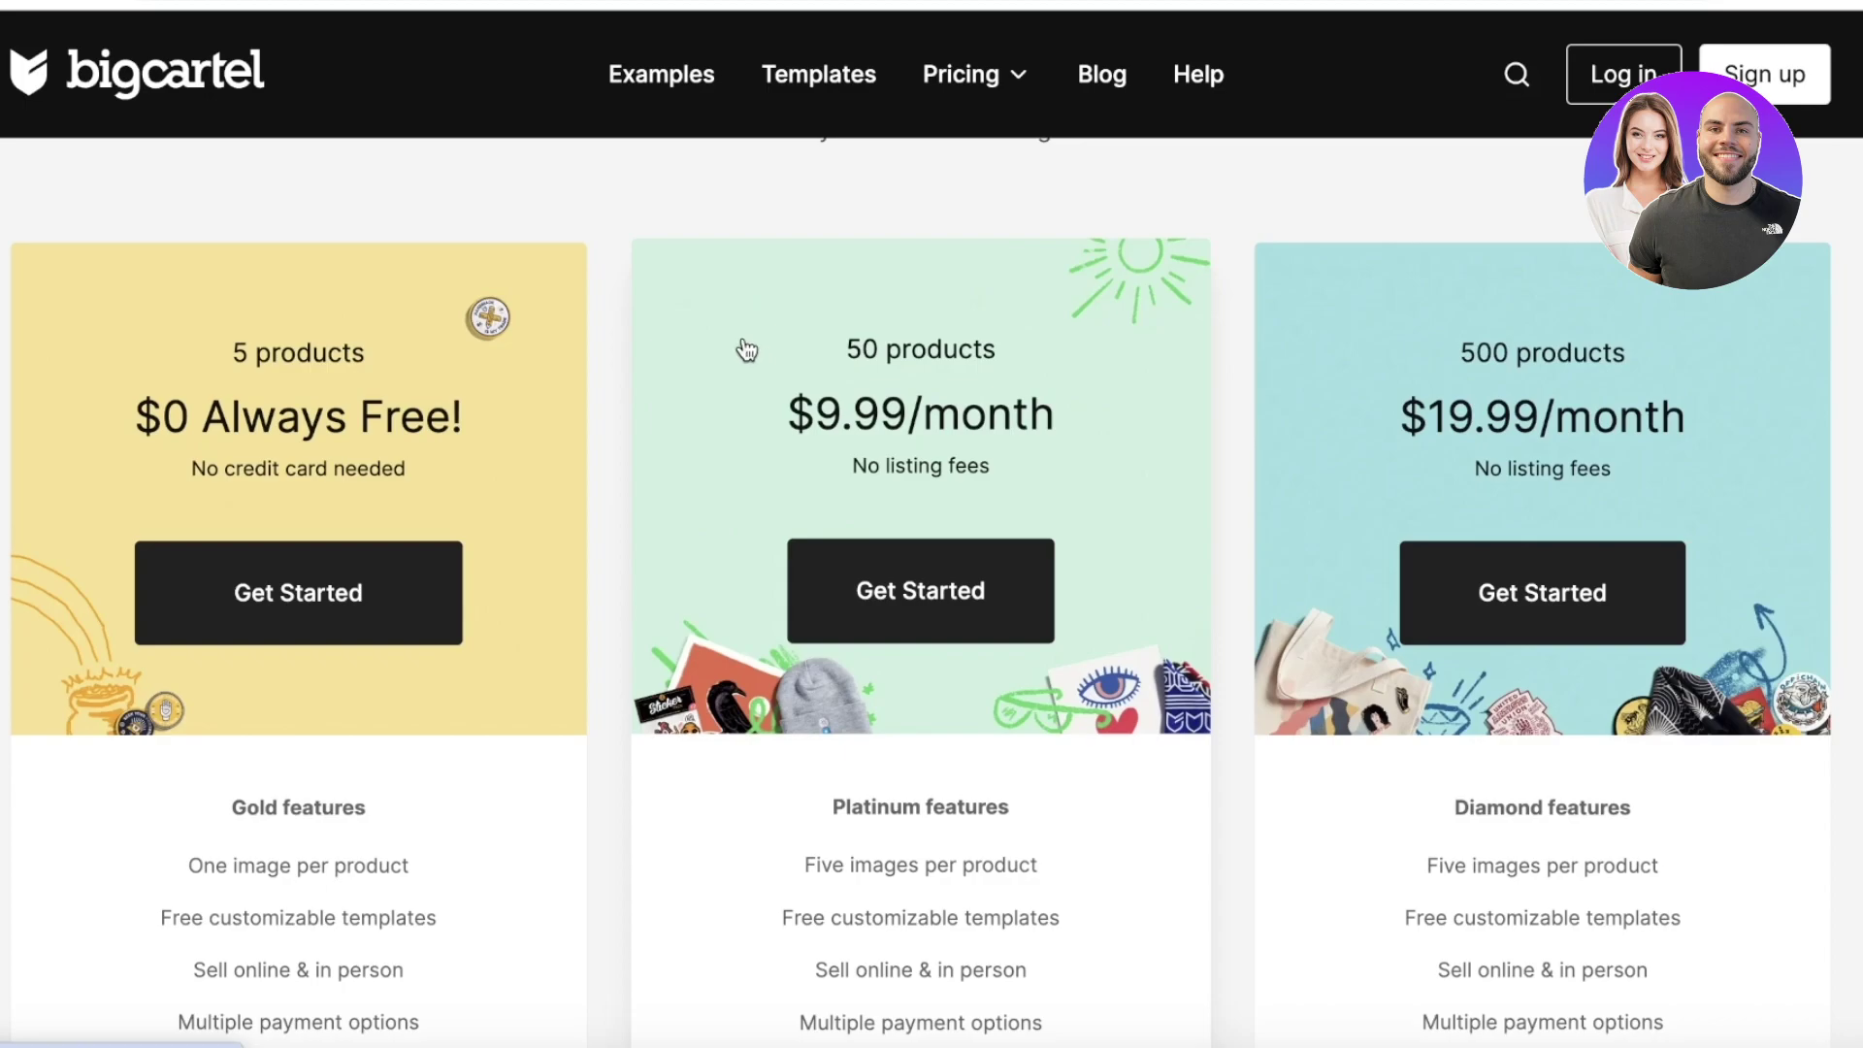
pyautogui.scroll(-5, 622, 410)
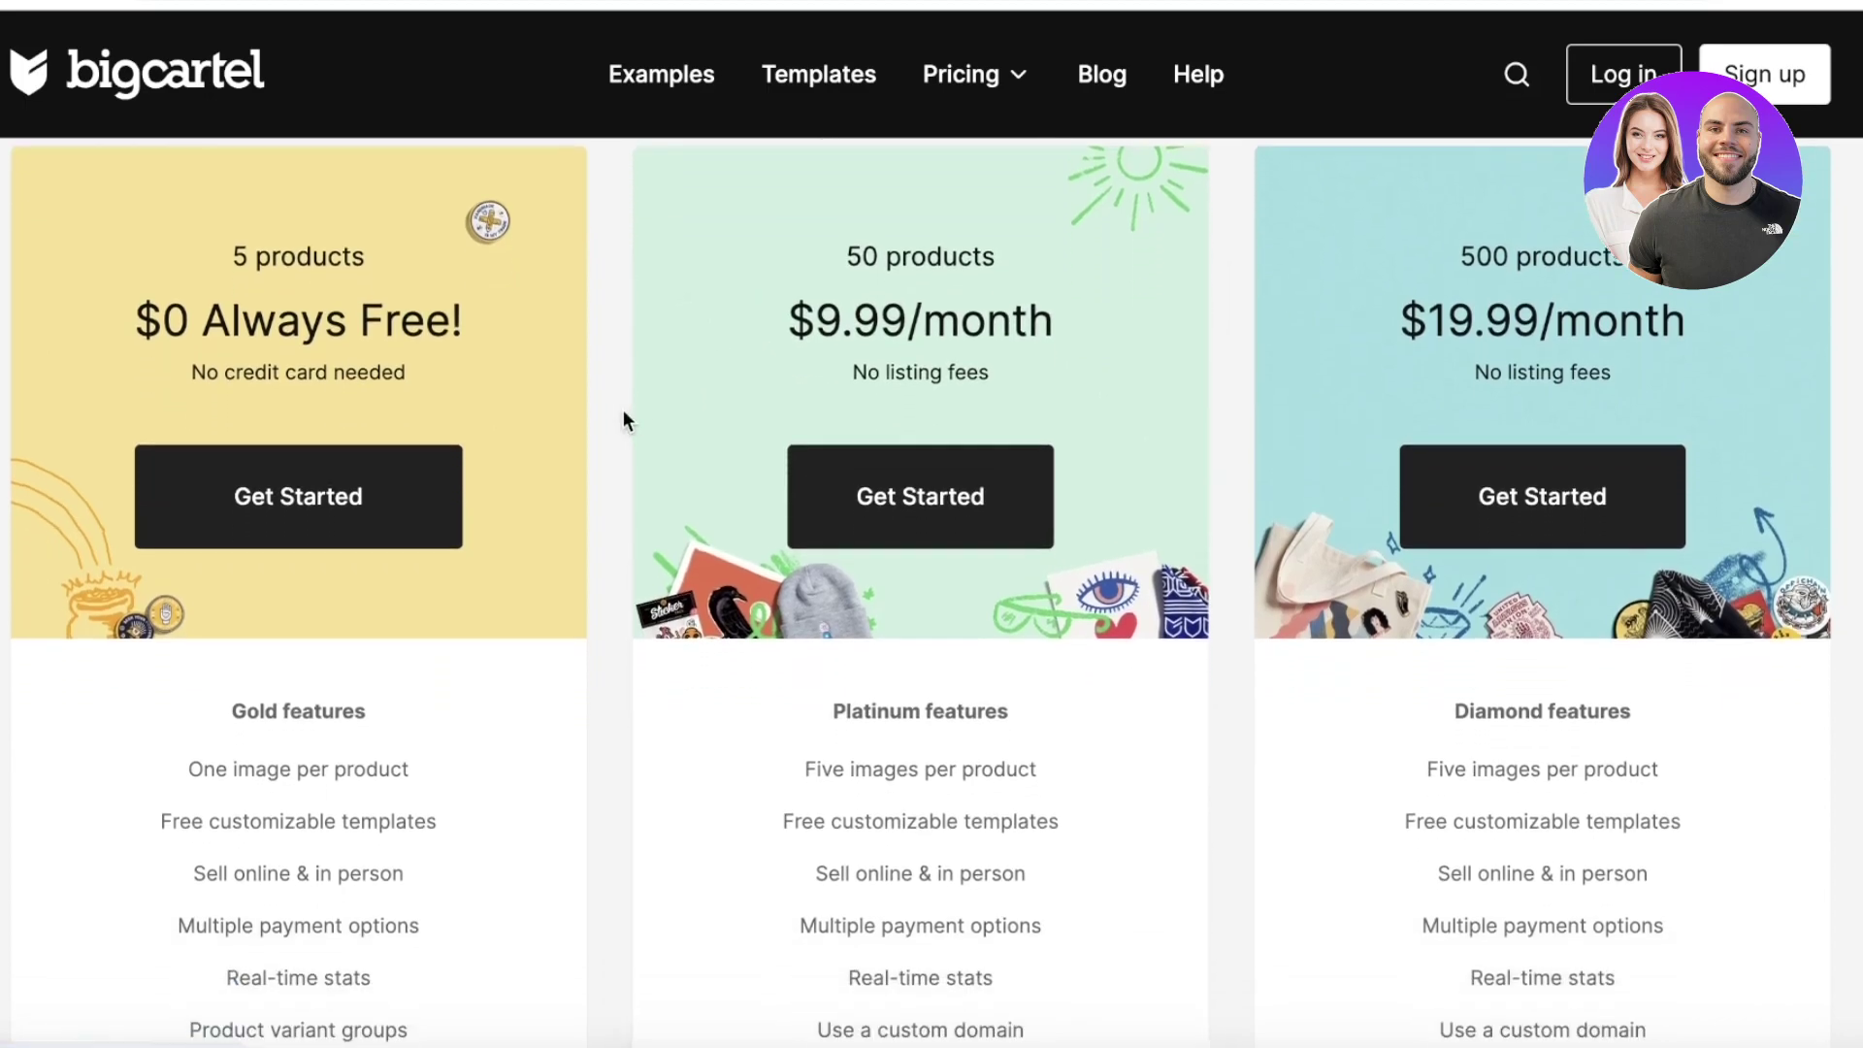
pyautogui.scroll(3, 598, 460)
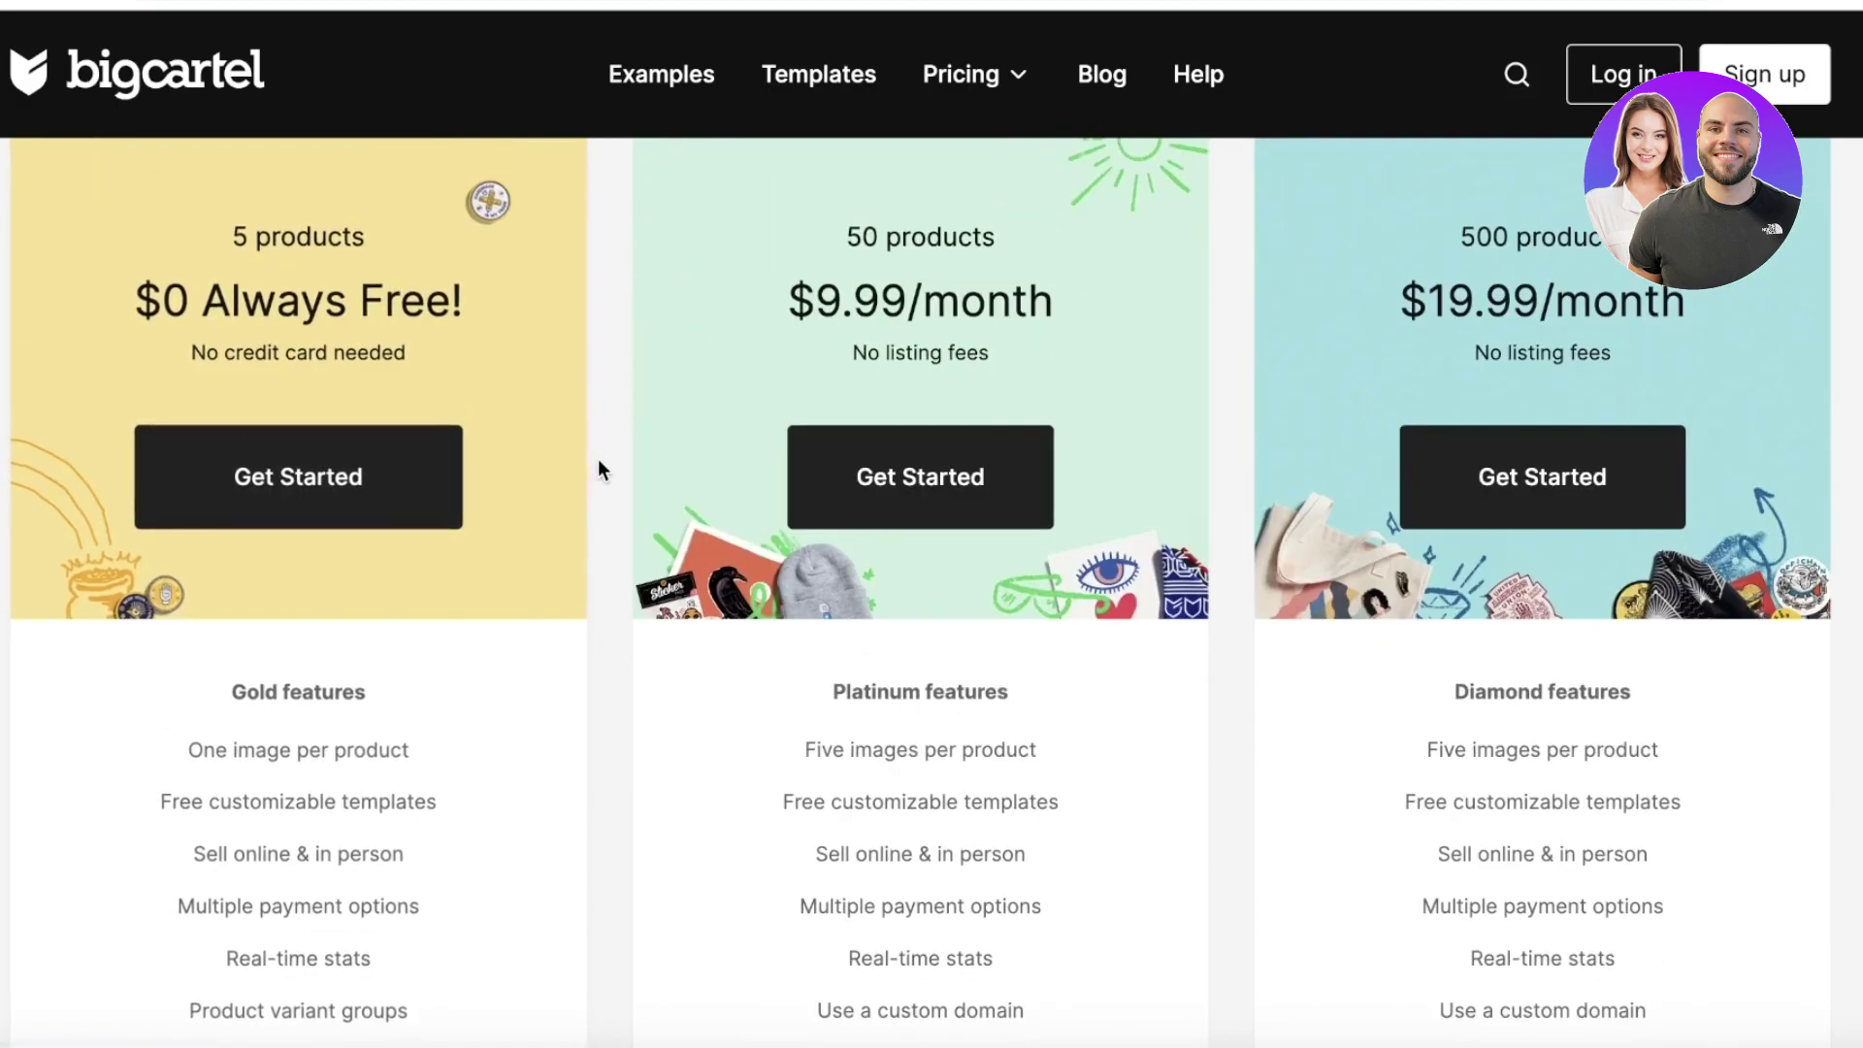
pyautogui.scroll(-10, 602, 463)
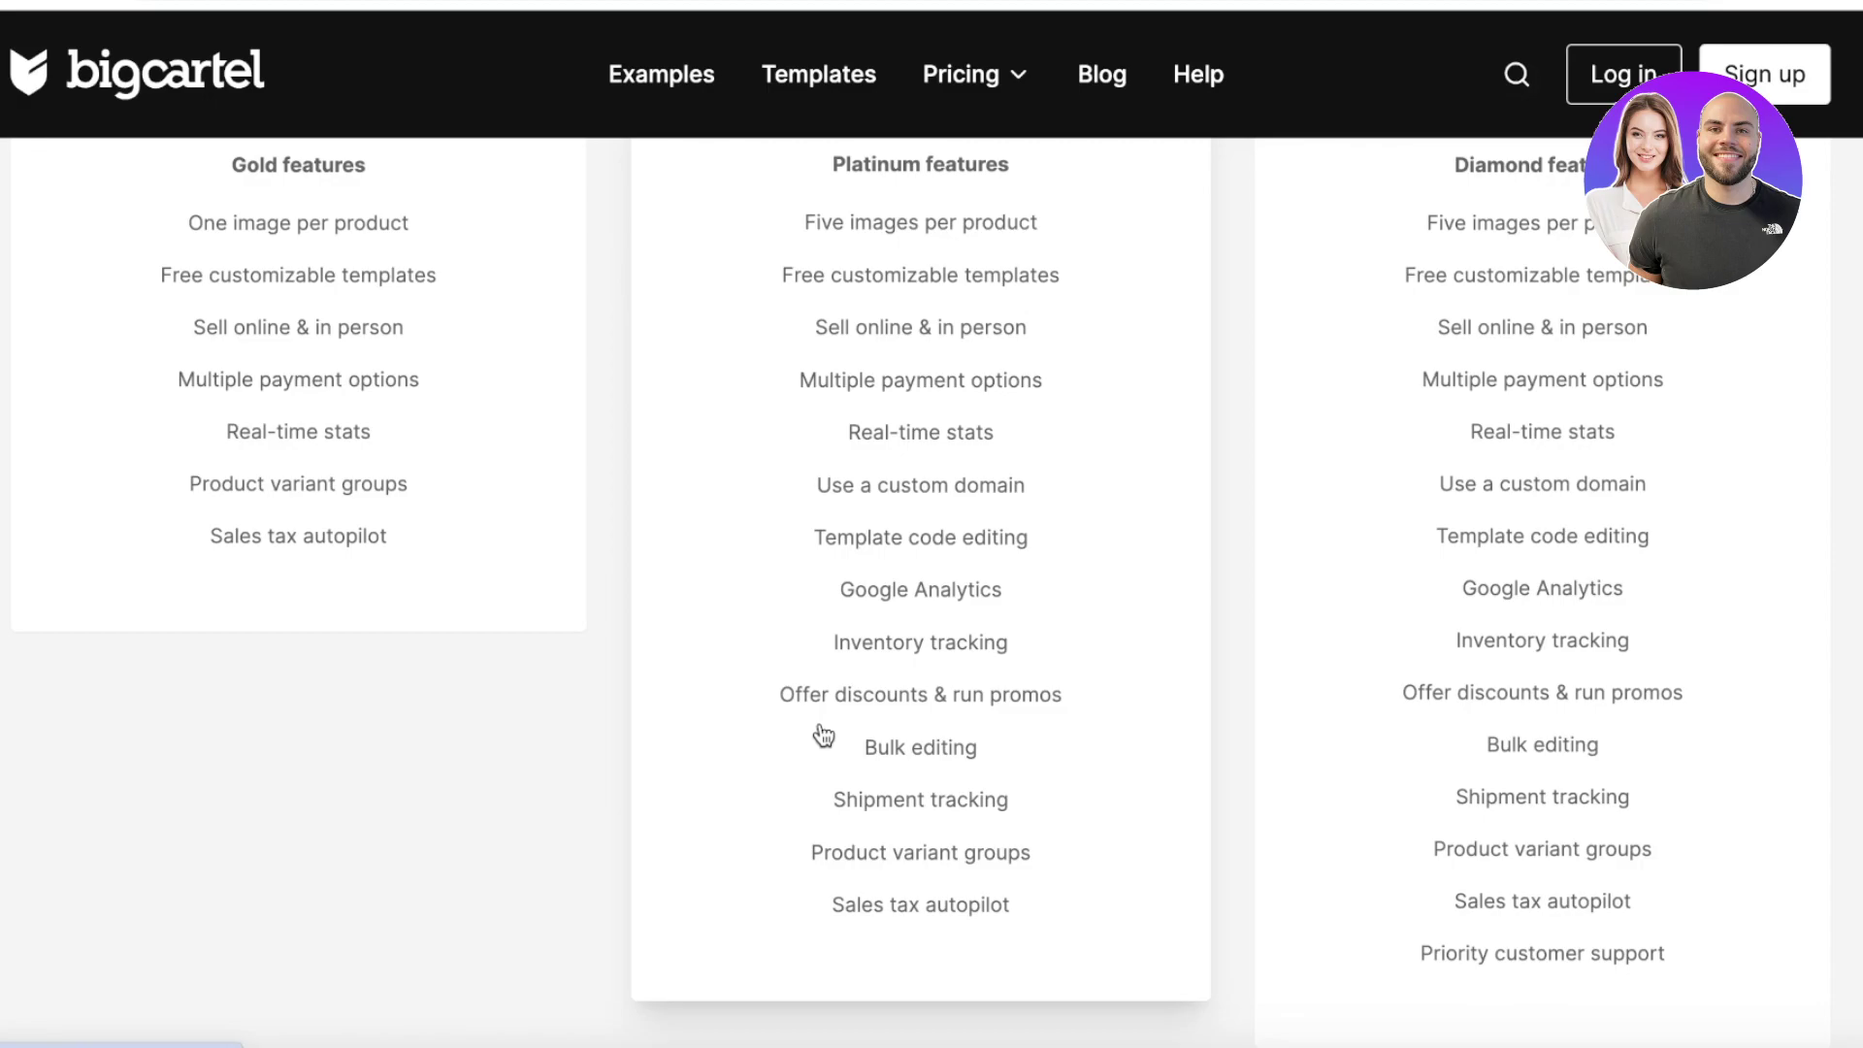
# Scroll back up and return to the top of the homepage via the bigcartel logo.
pyautogui.scroll(1, 912, 640)
pyautogui.scroll(1, 897, 428)
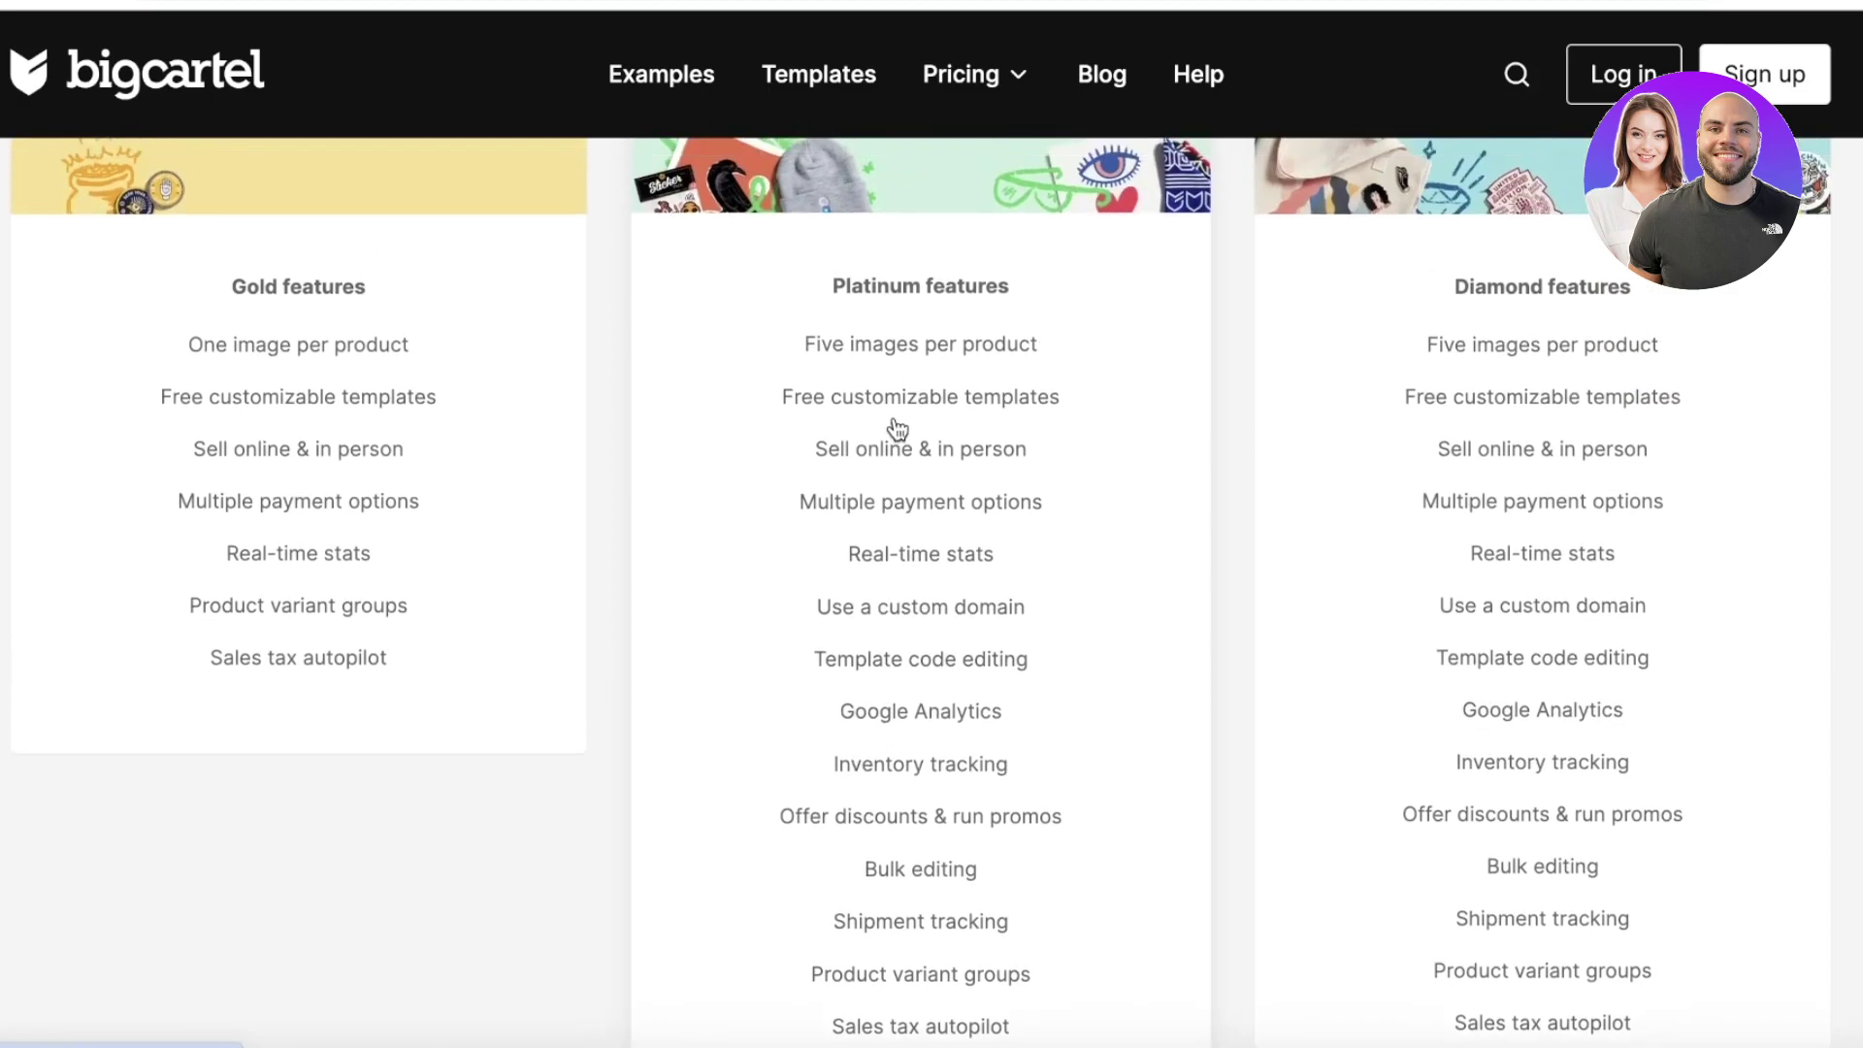
pyautogui.scroll(5, 887, 427)
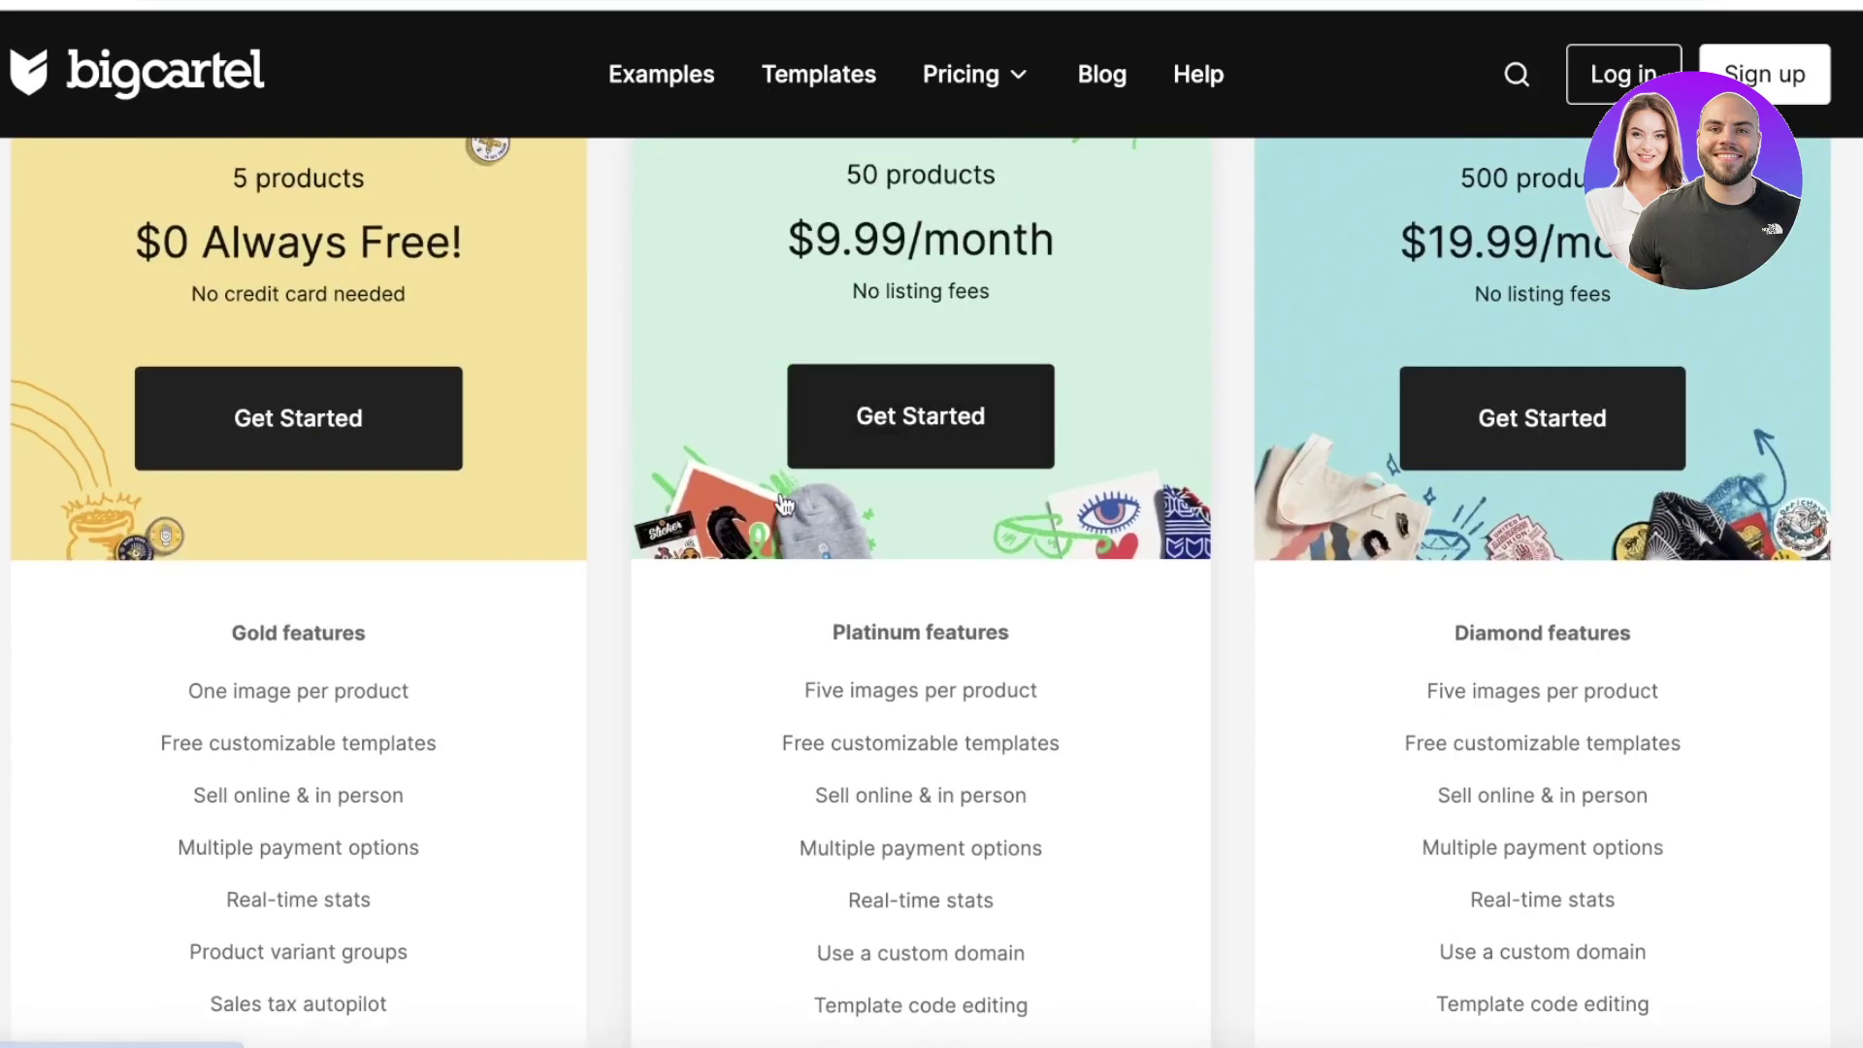
pyautogui.scroll(5, 784, 503)
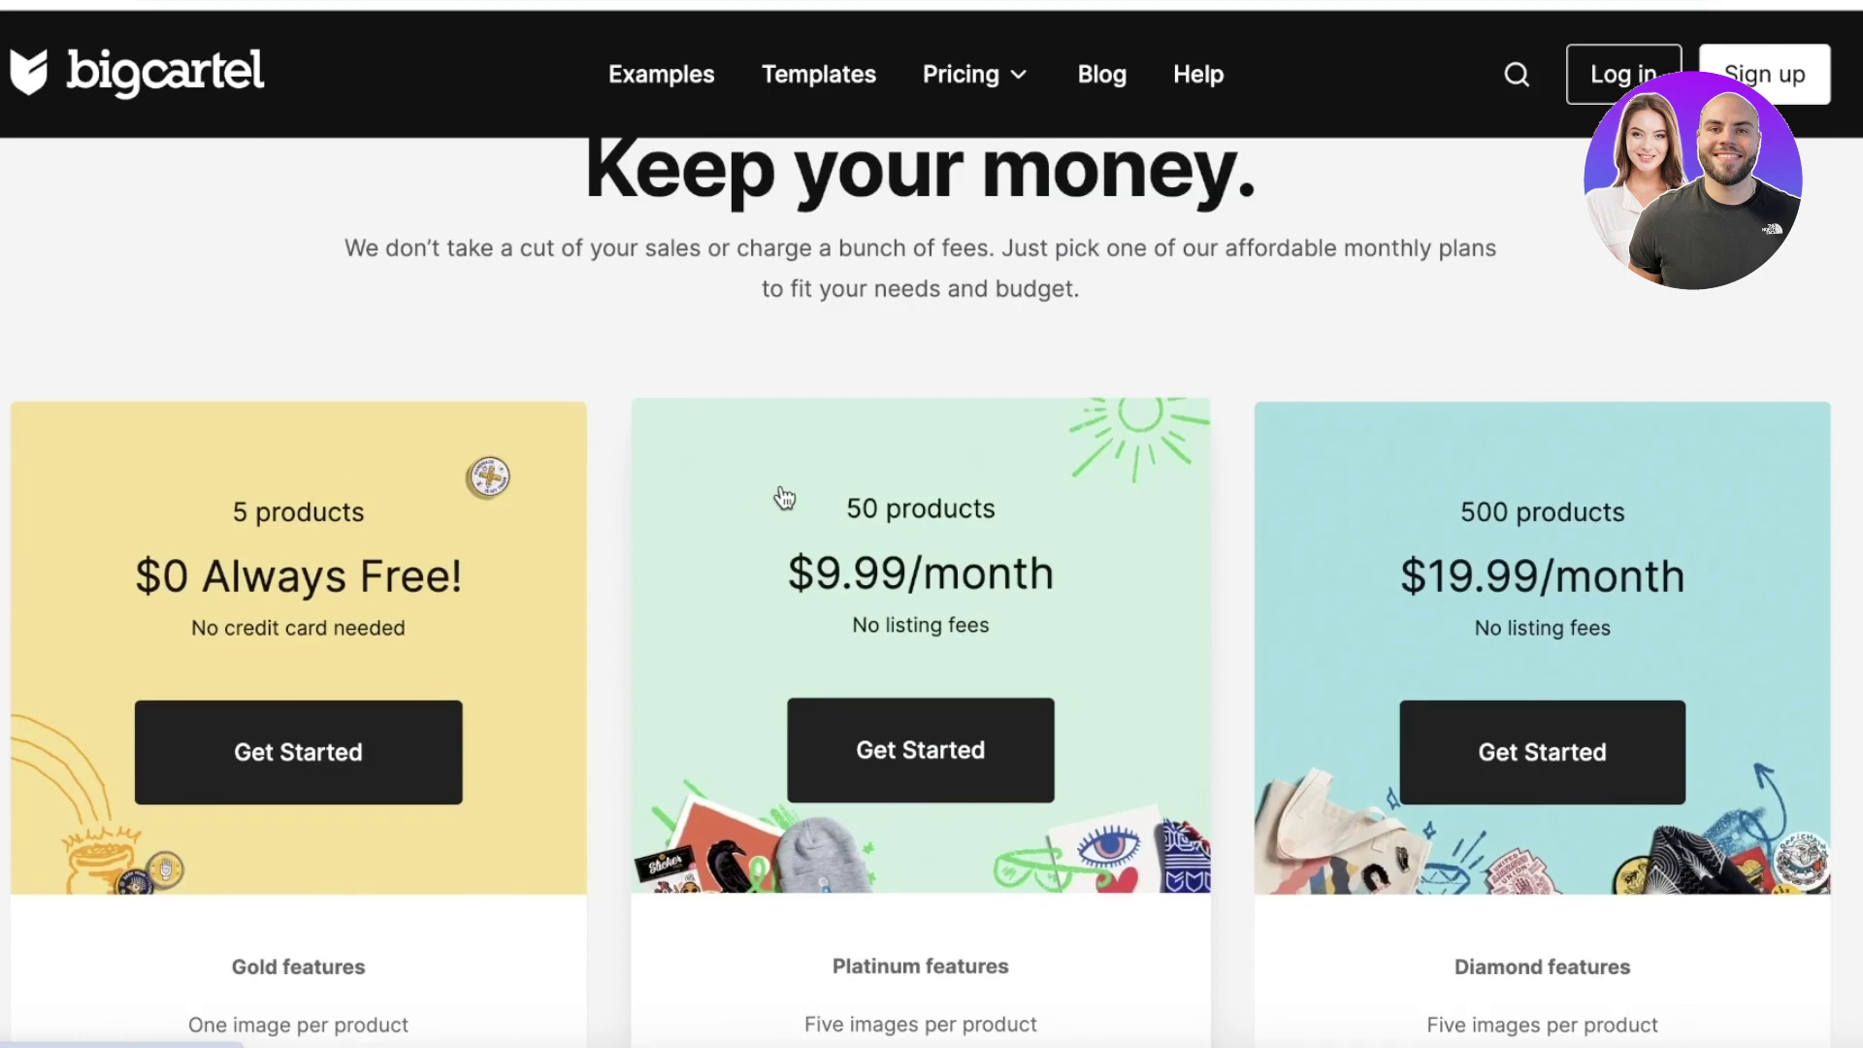
pyautogui.scroll(1, 766, 491)
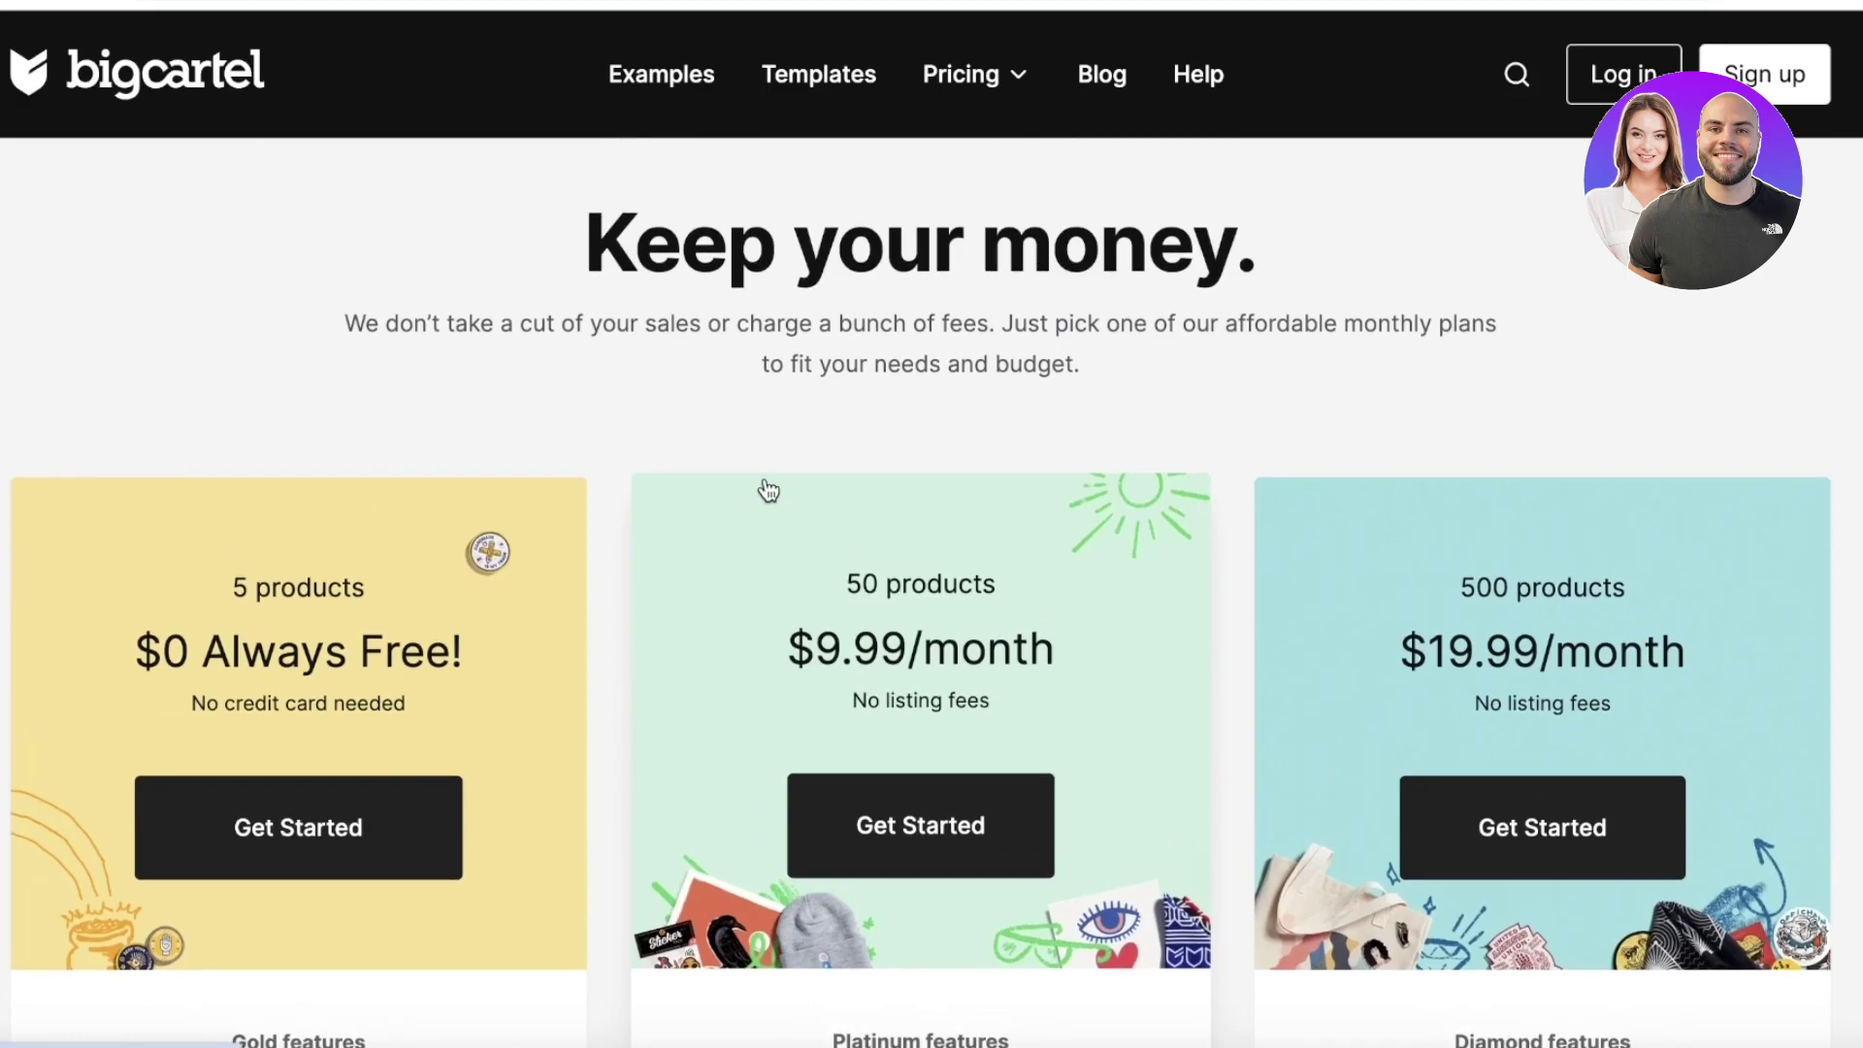
pyautogui.scroll(4, 761, 486)
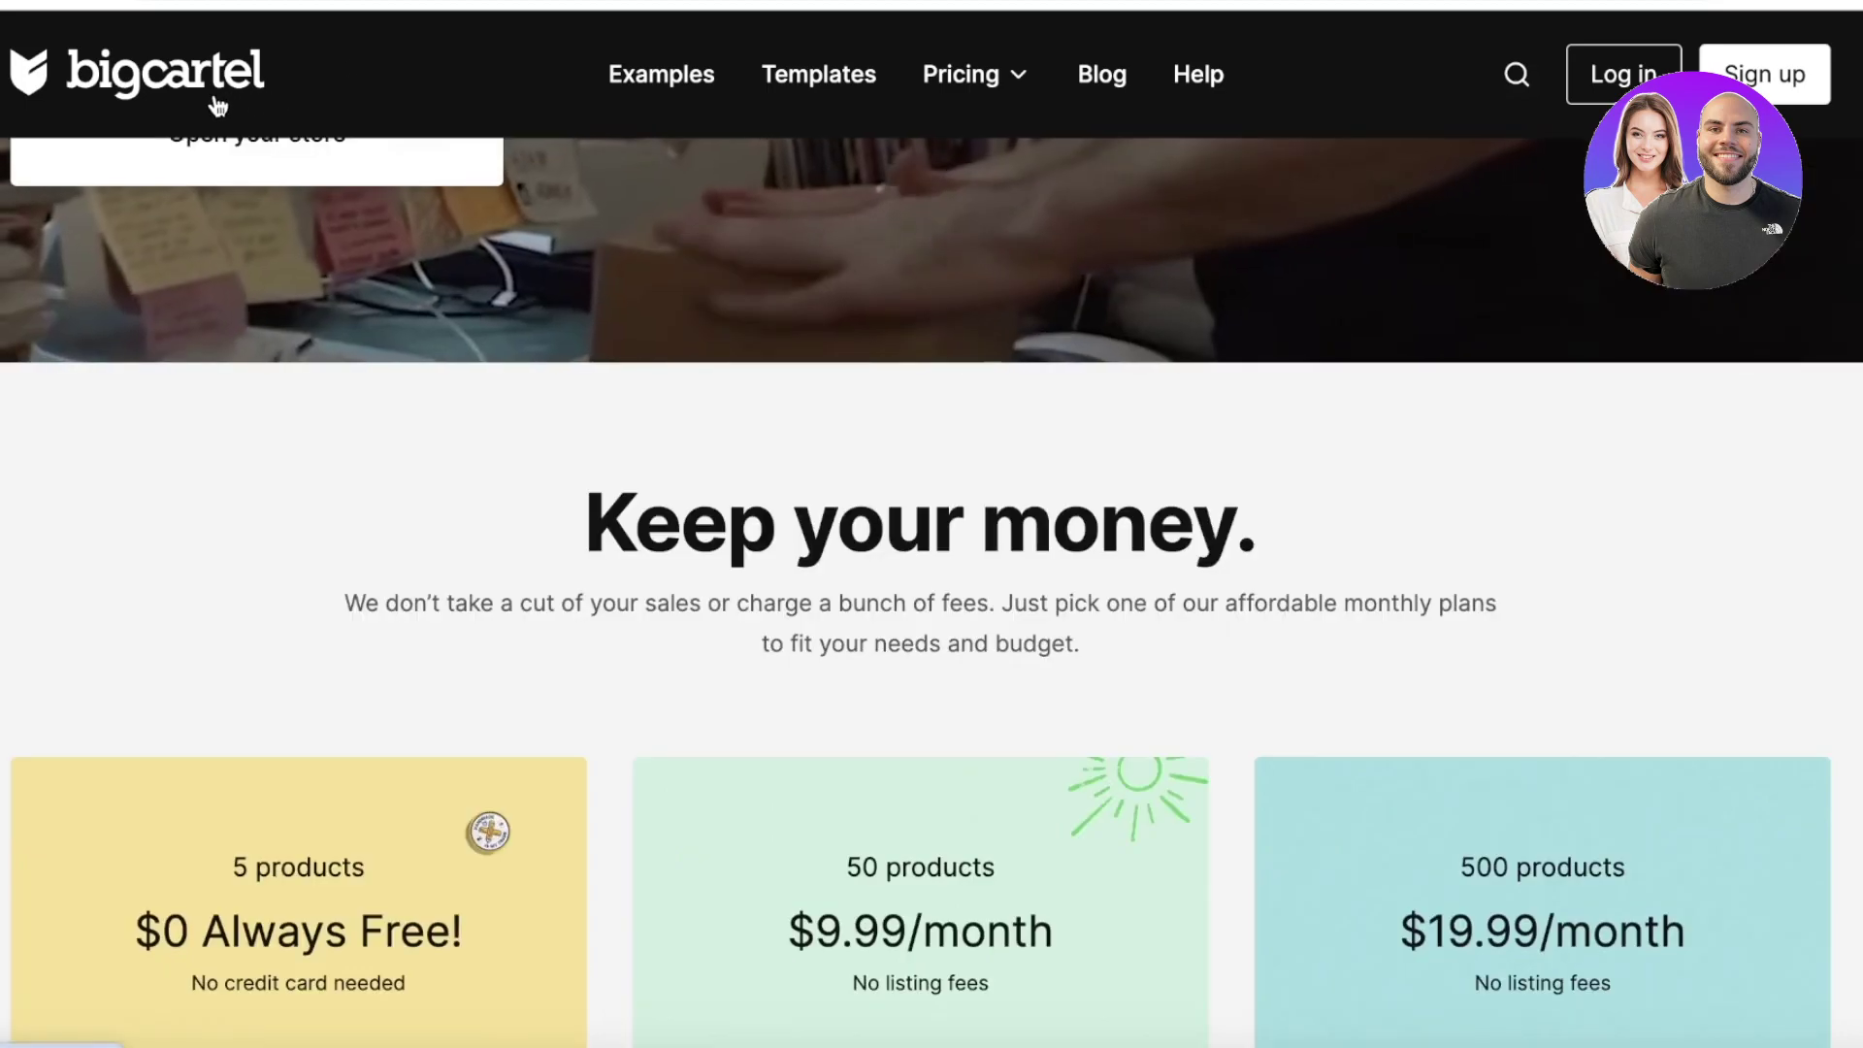
pyautogui.click(212, 98)
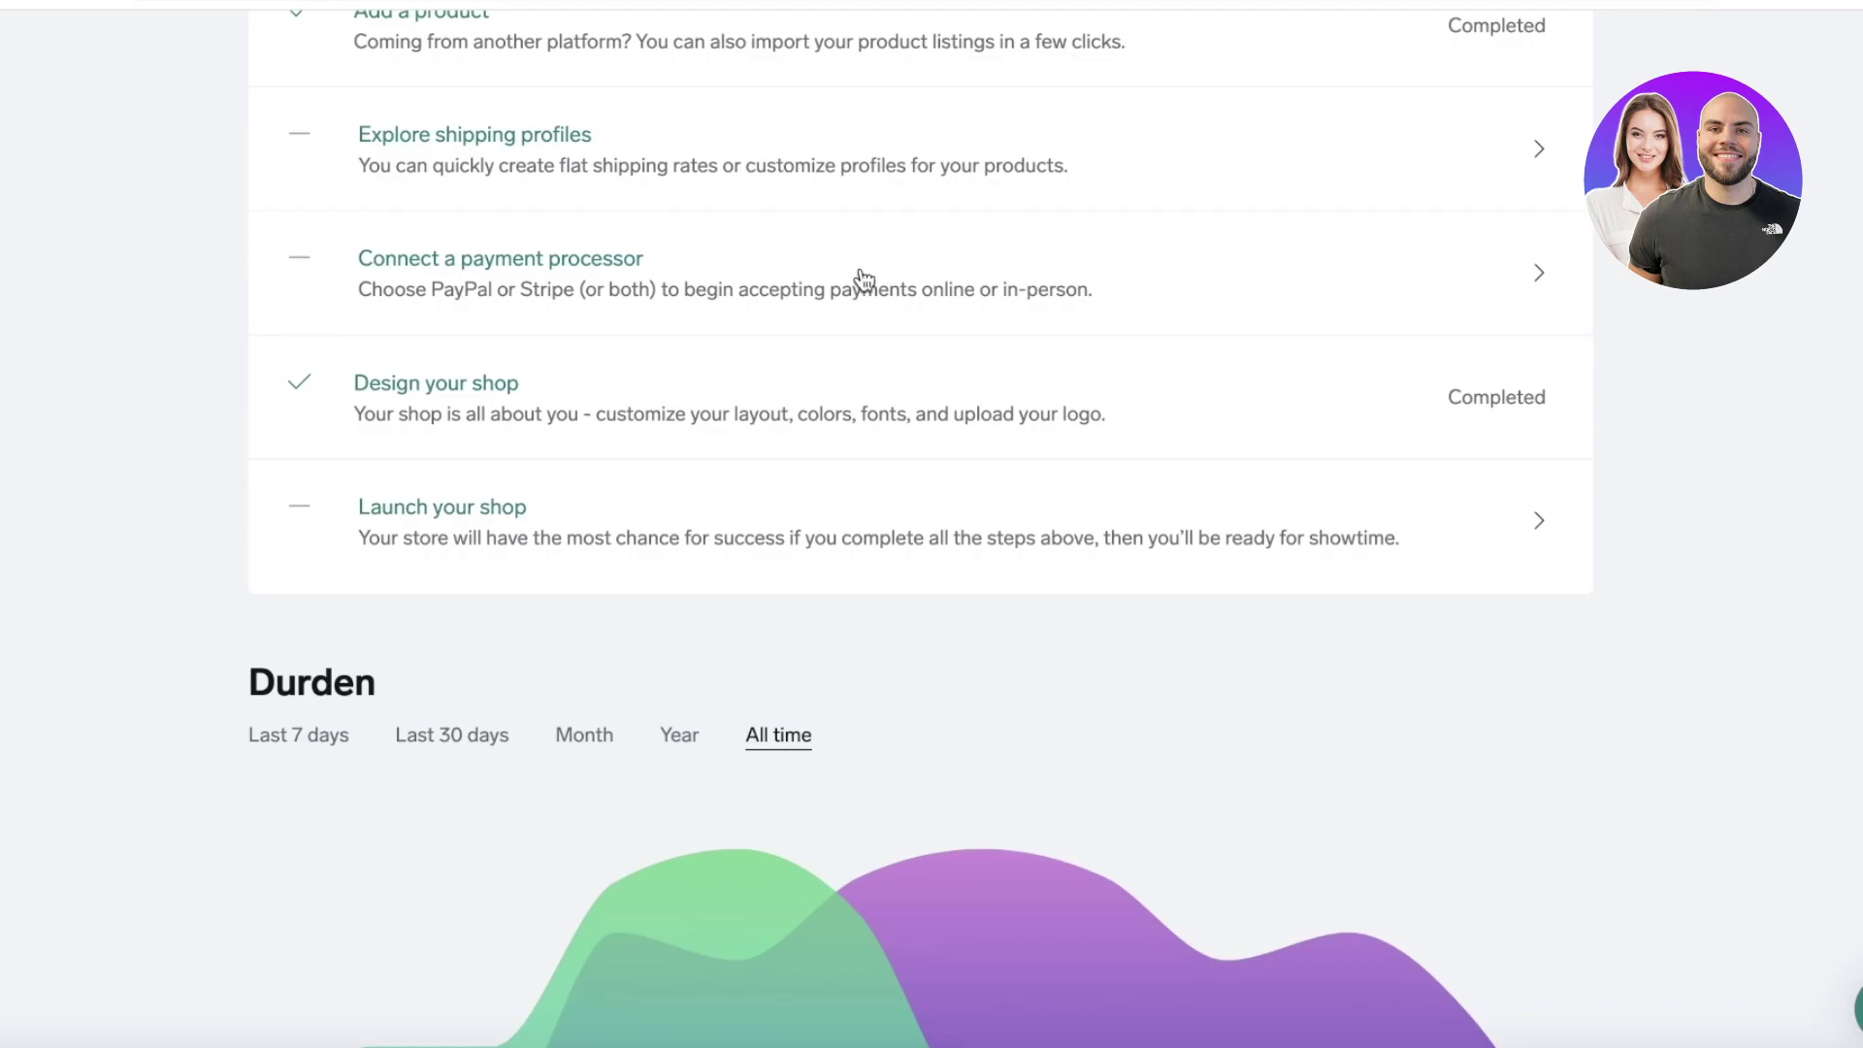
pyautogui.scroll(5, 861, 281)
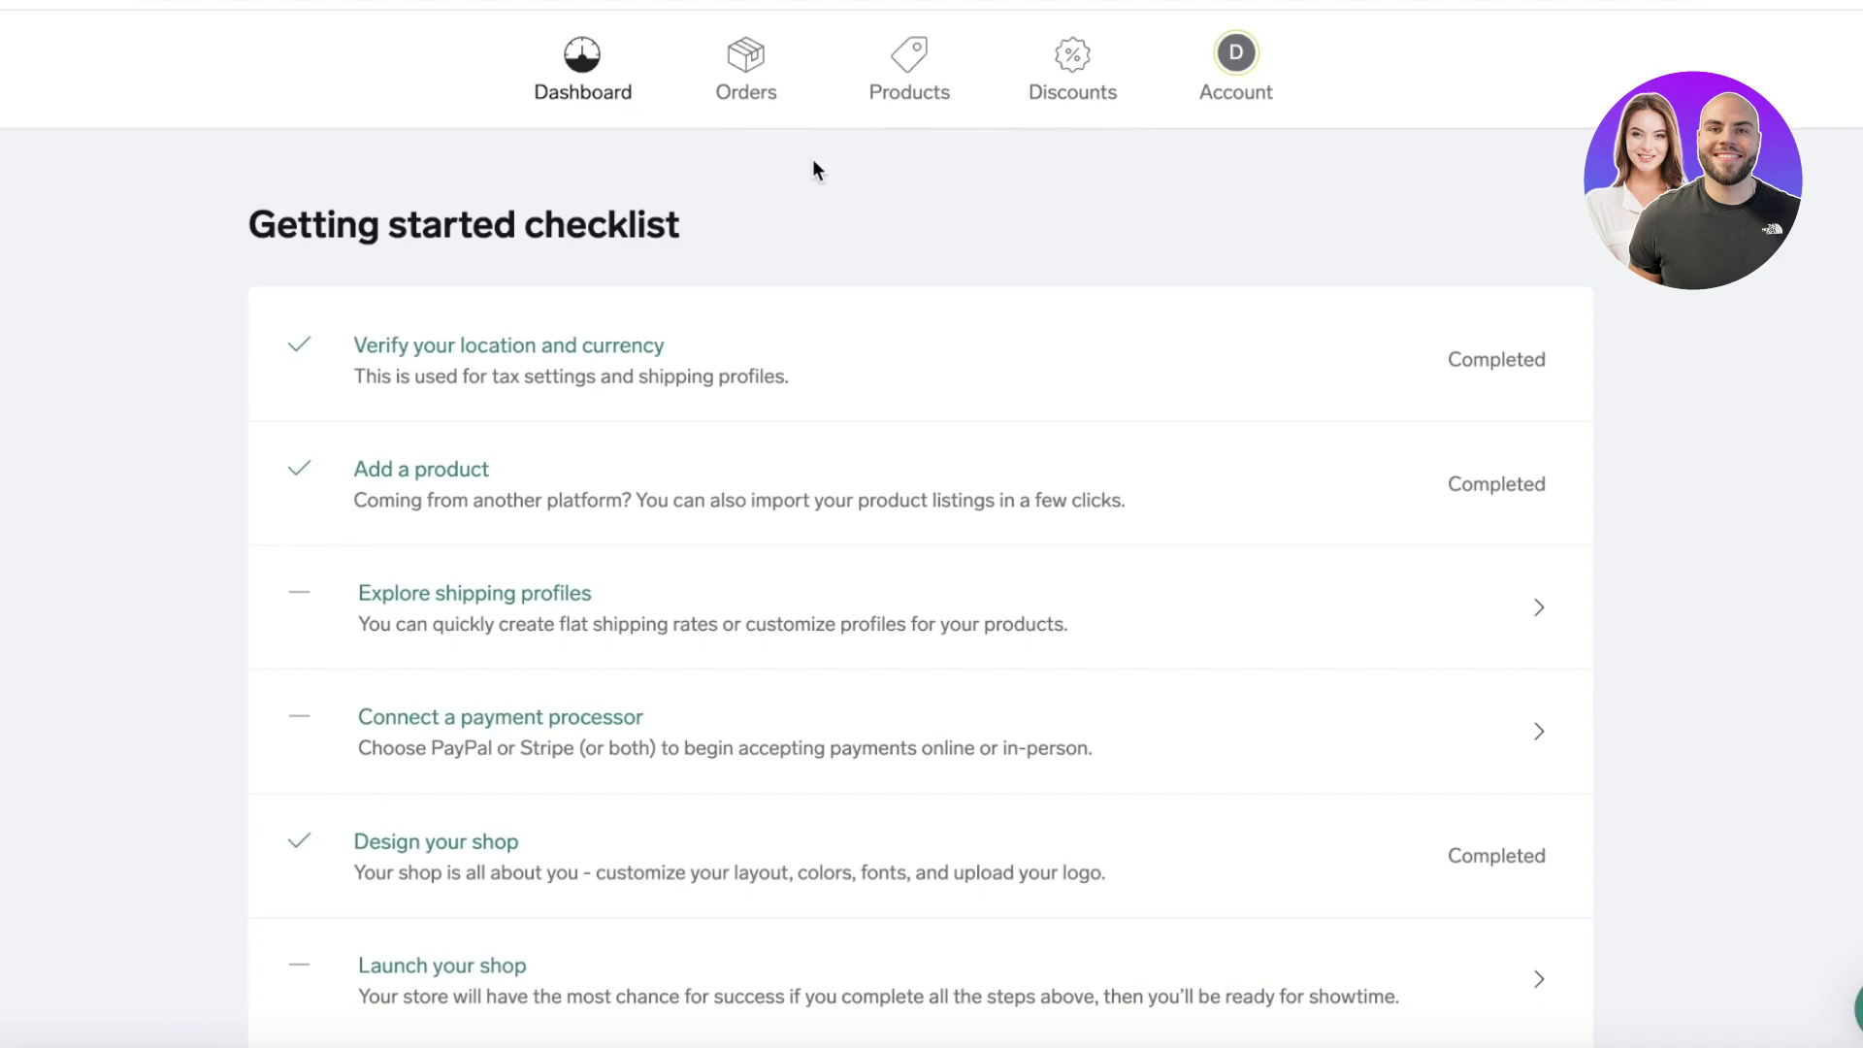
pyautogui.scroll(-10, 744, 162)
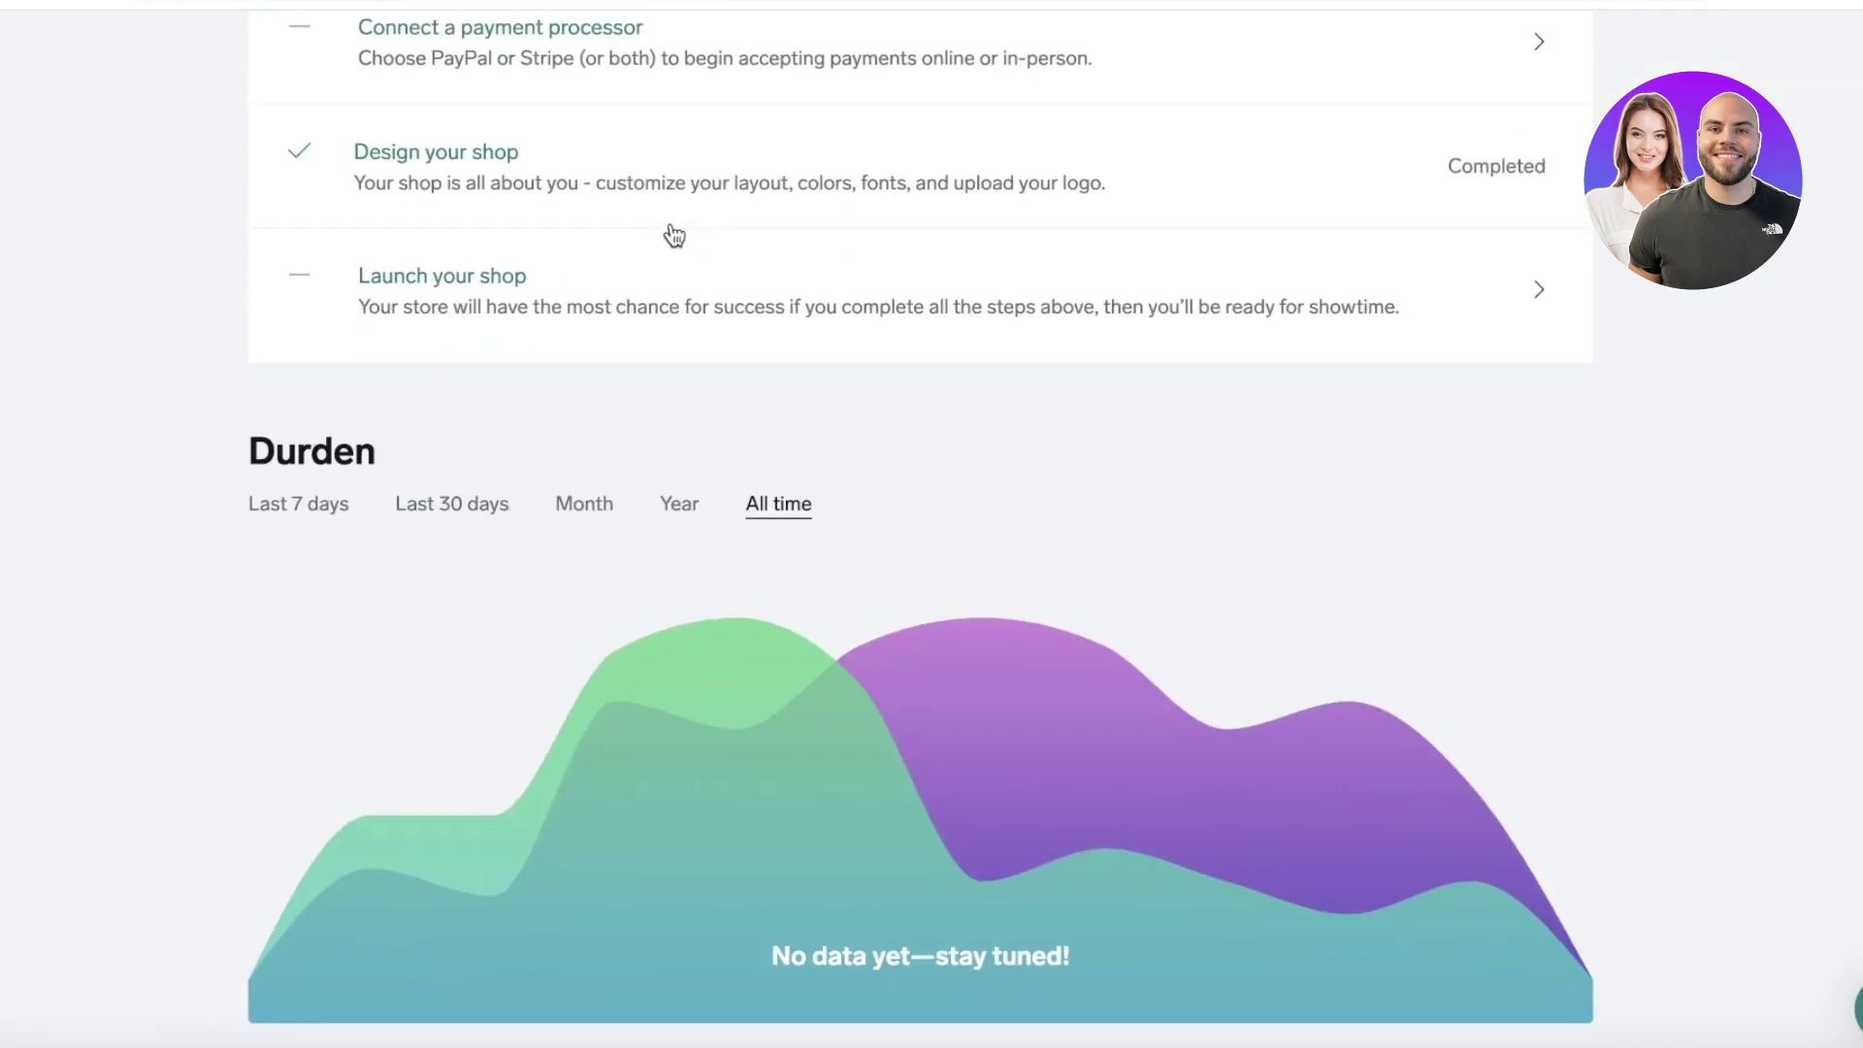
pyautogui.scroll(-8, 678, 233)
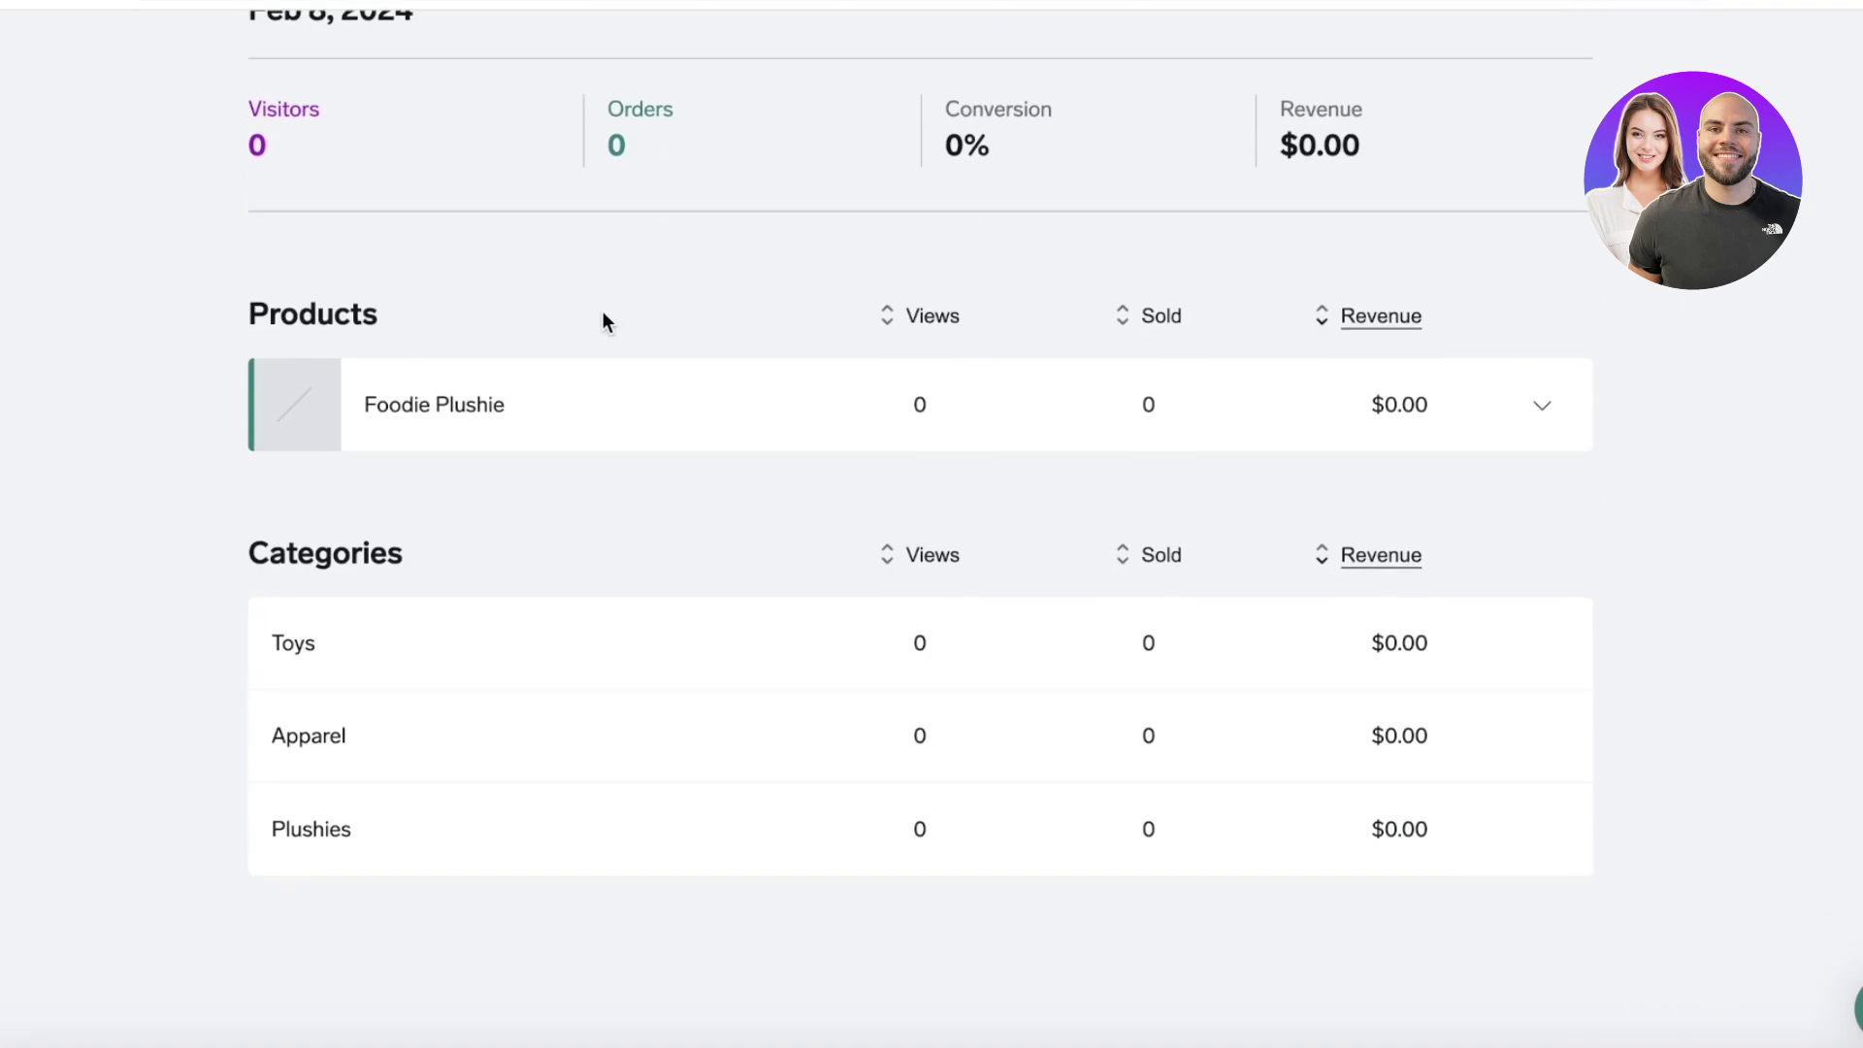
pyautogui.scroll(3, 610, 342)
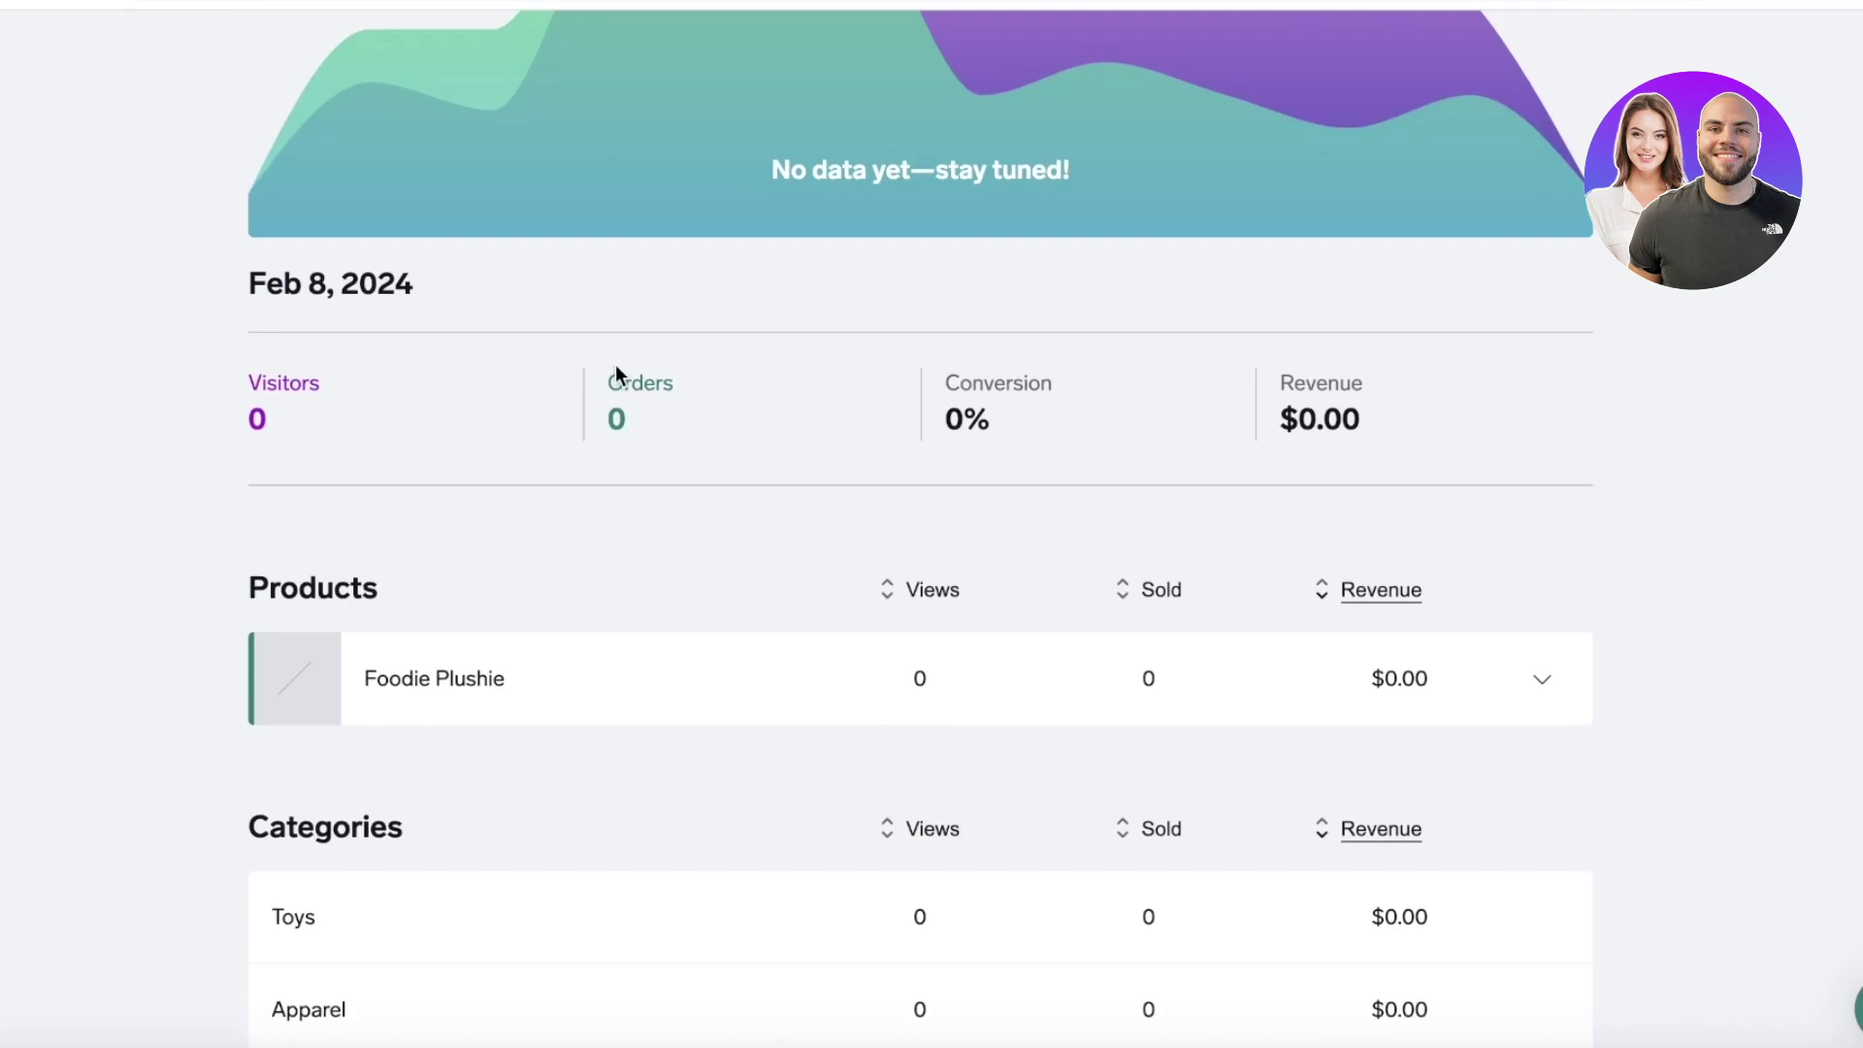
pyautogui.scroll(4, 640, 370)
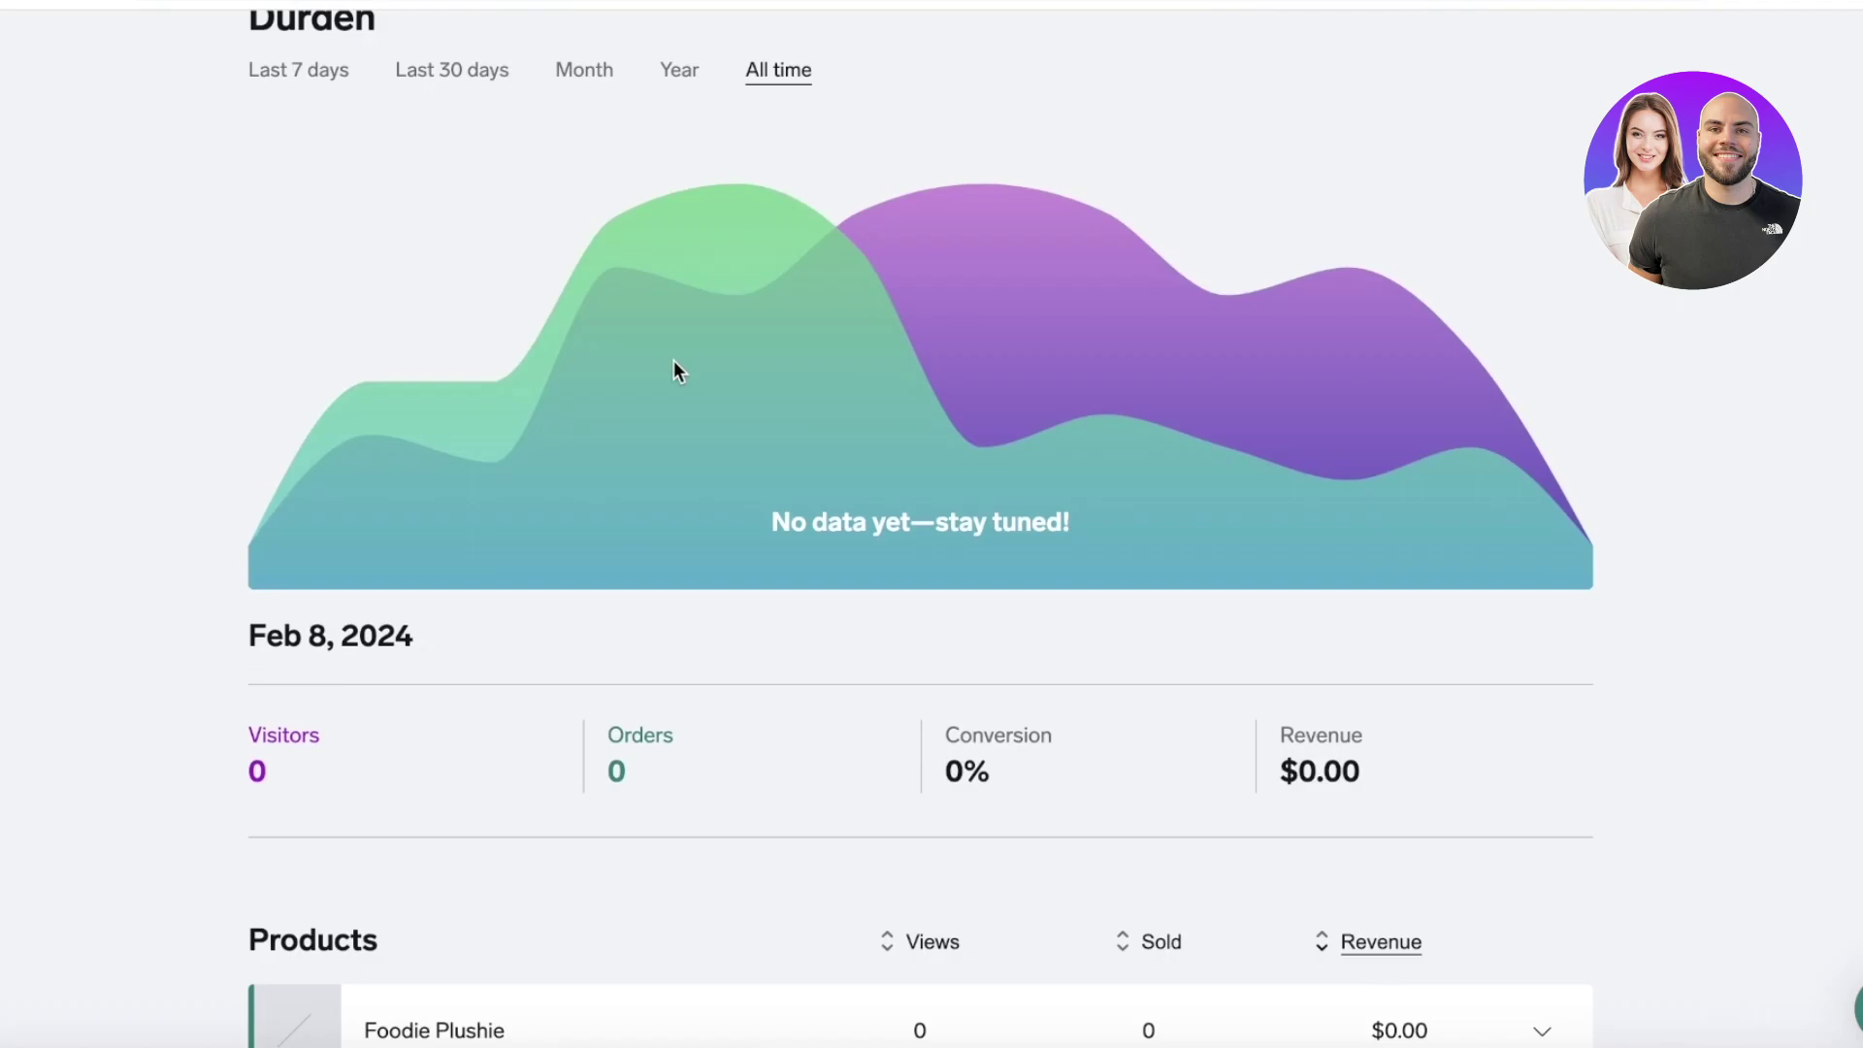
pyautogui.scroll(4, 656, 359)
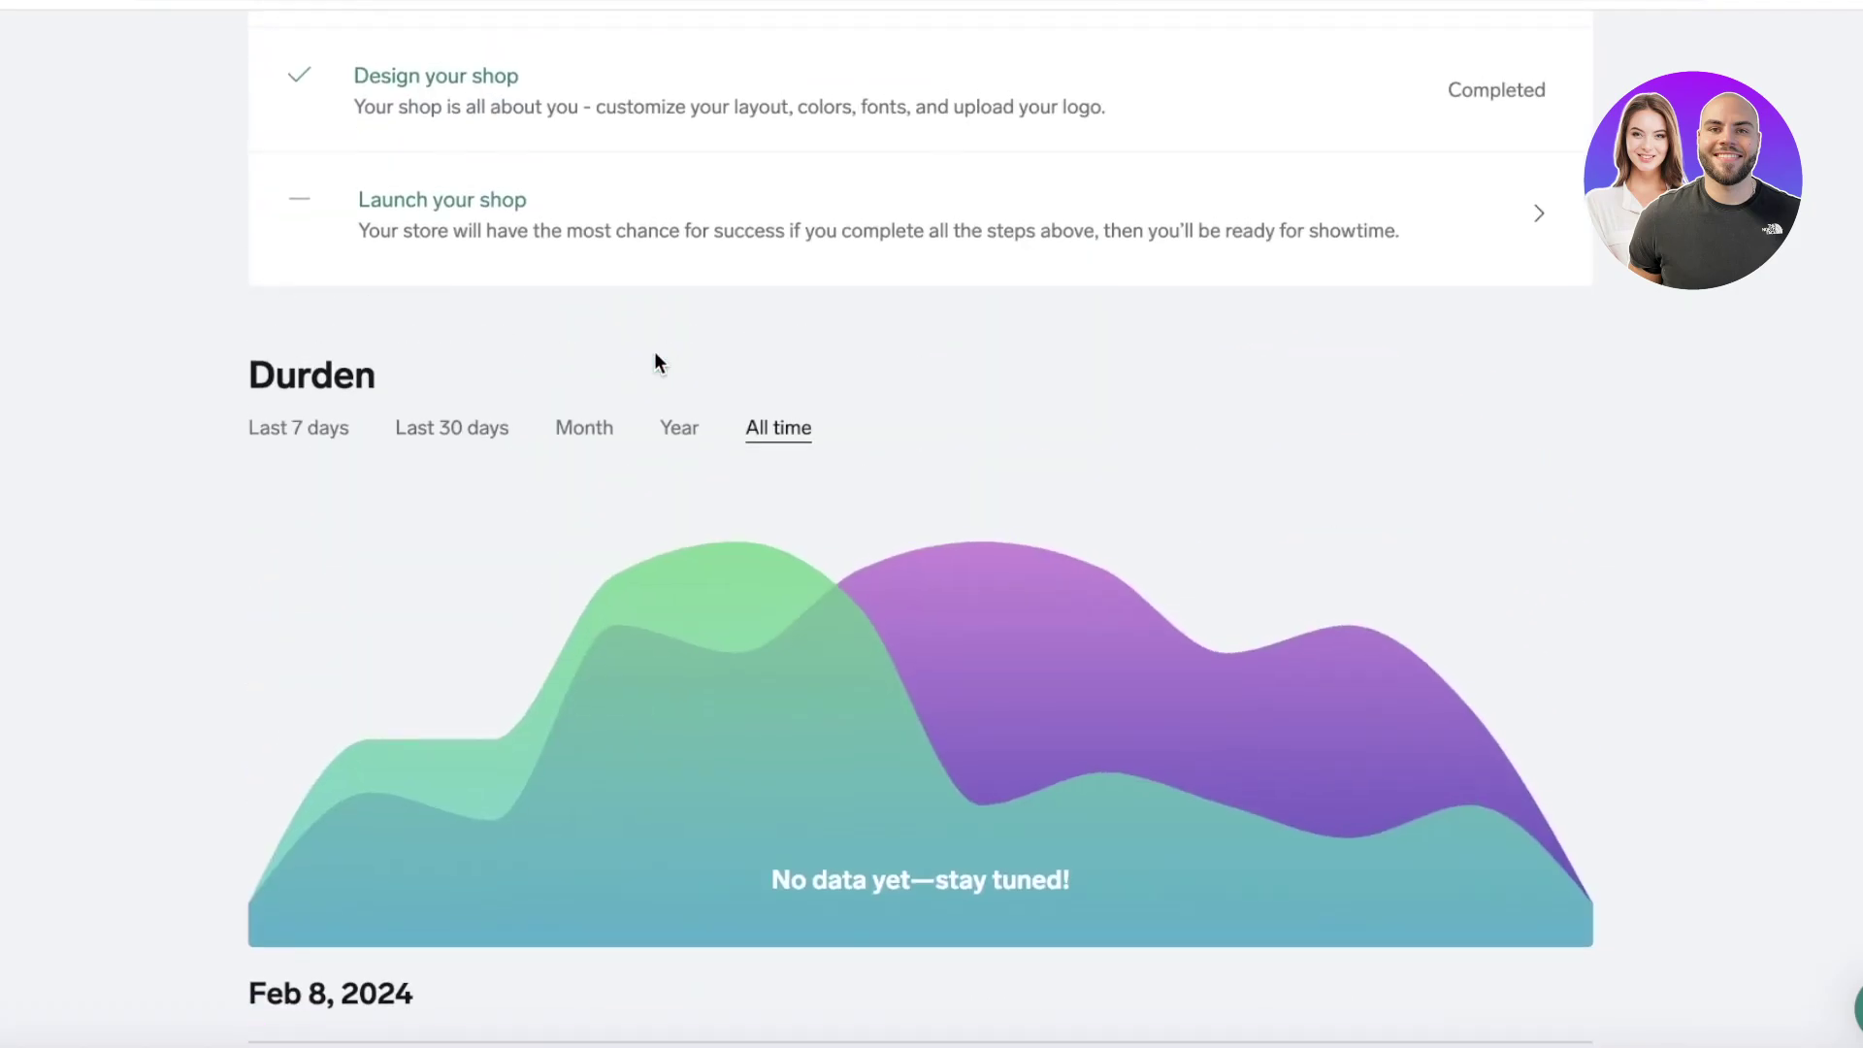
pyautogui.scroll(-10, 657, 362)
pyautogui.scroll(-1, 648, 364)
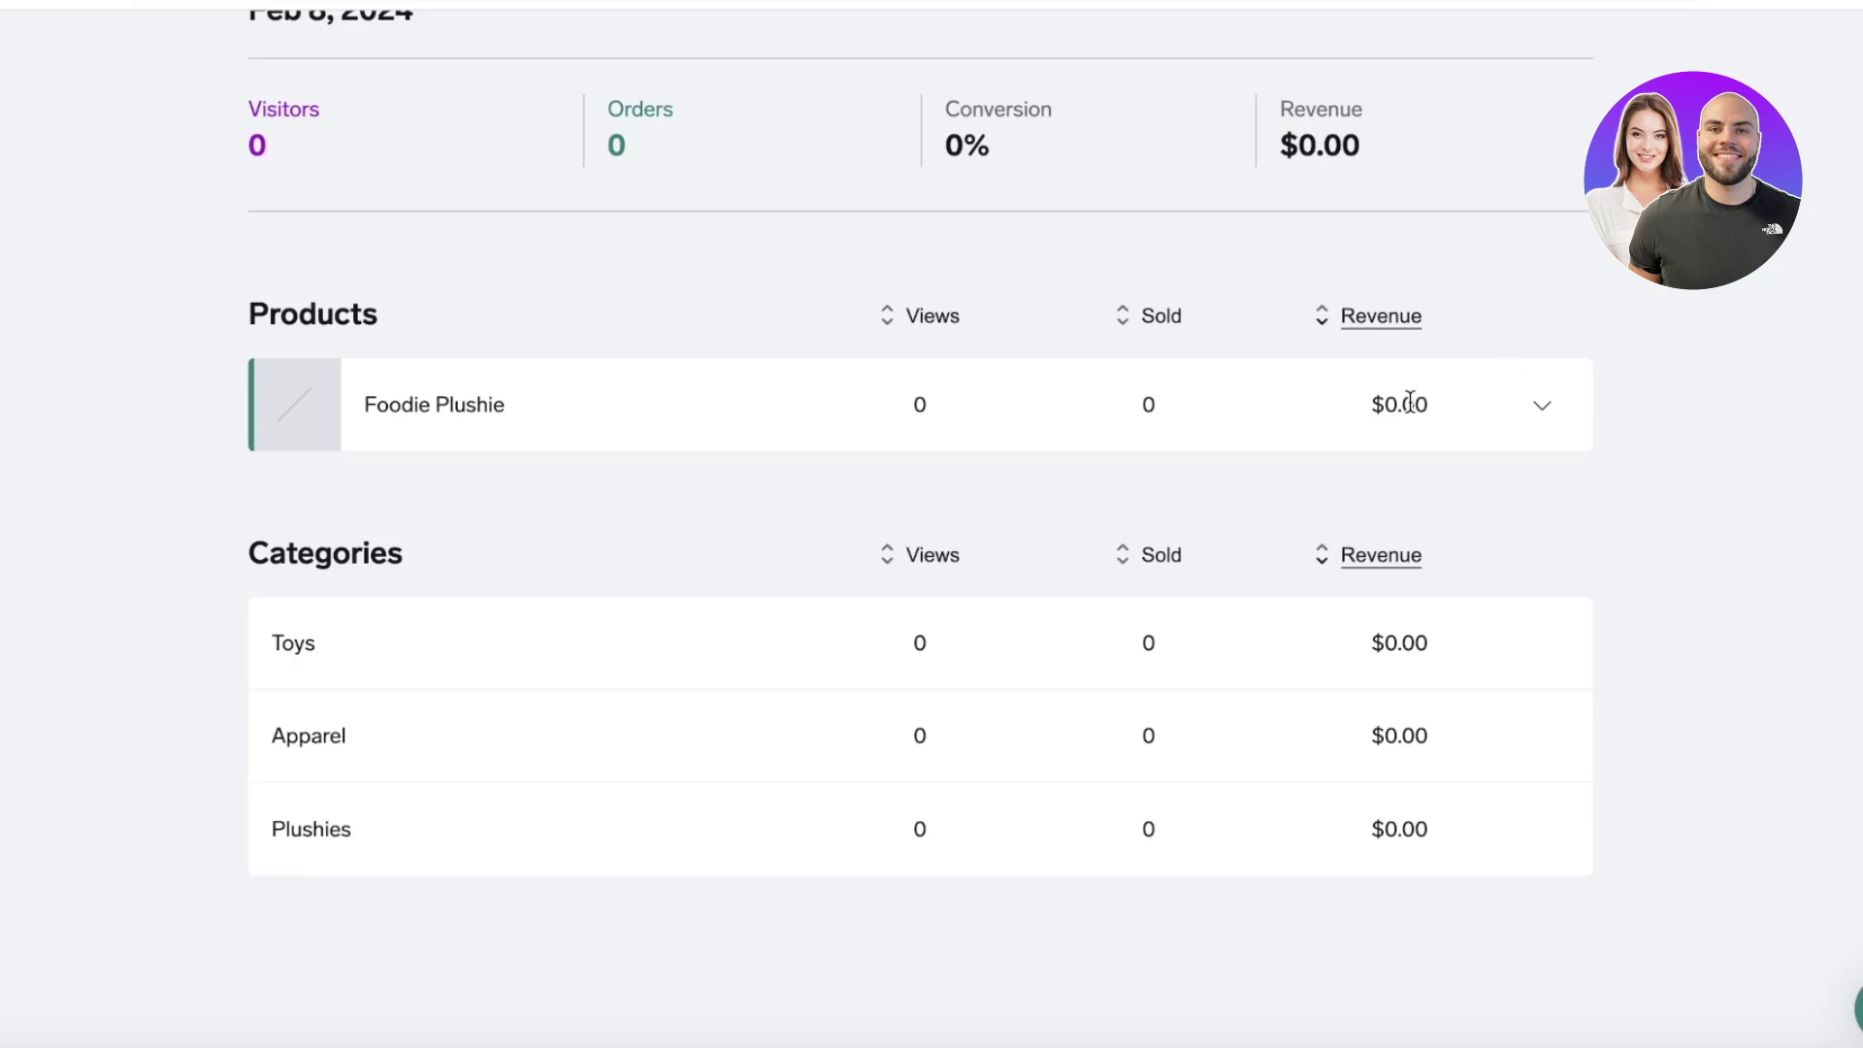
pyautogui.scroll(1, 1403, 397)
pyautogui.scroll(15, 1403, 398)
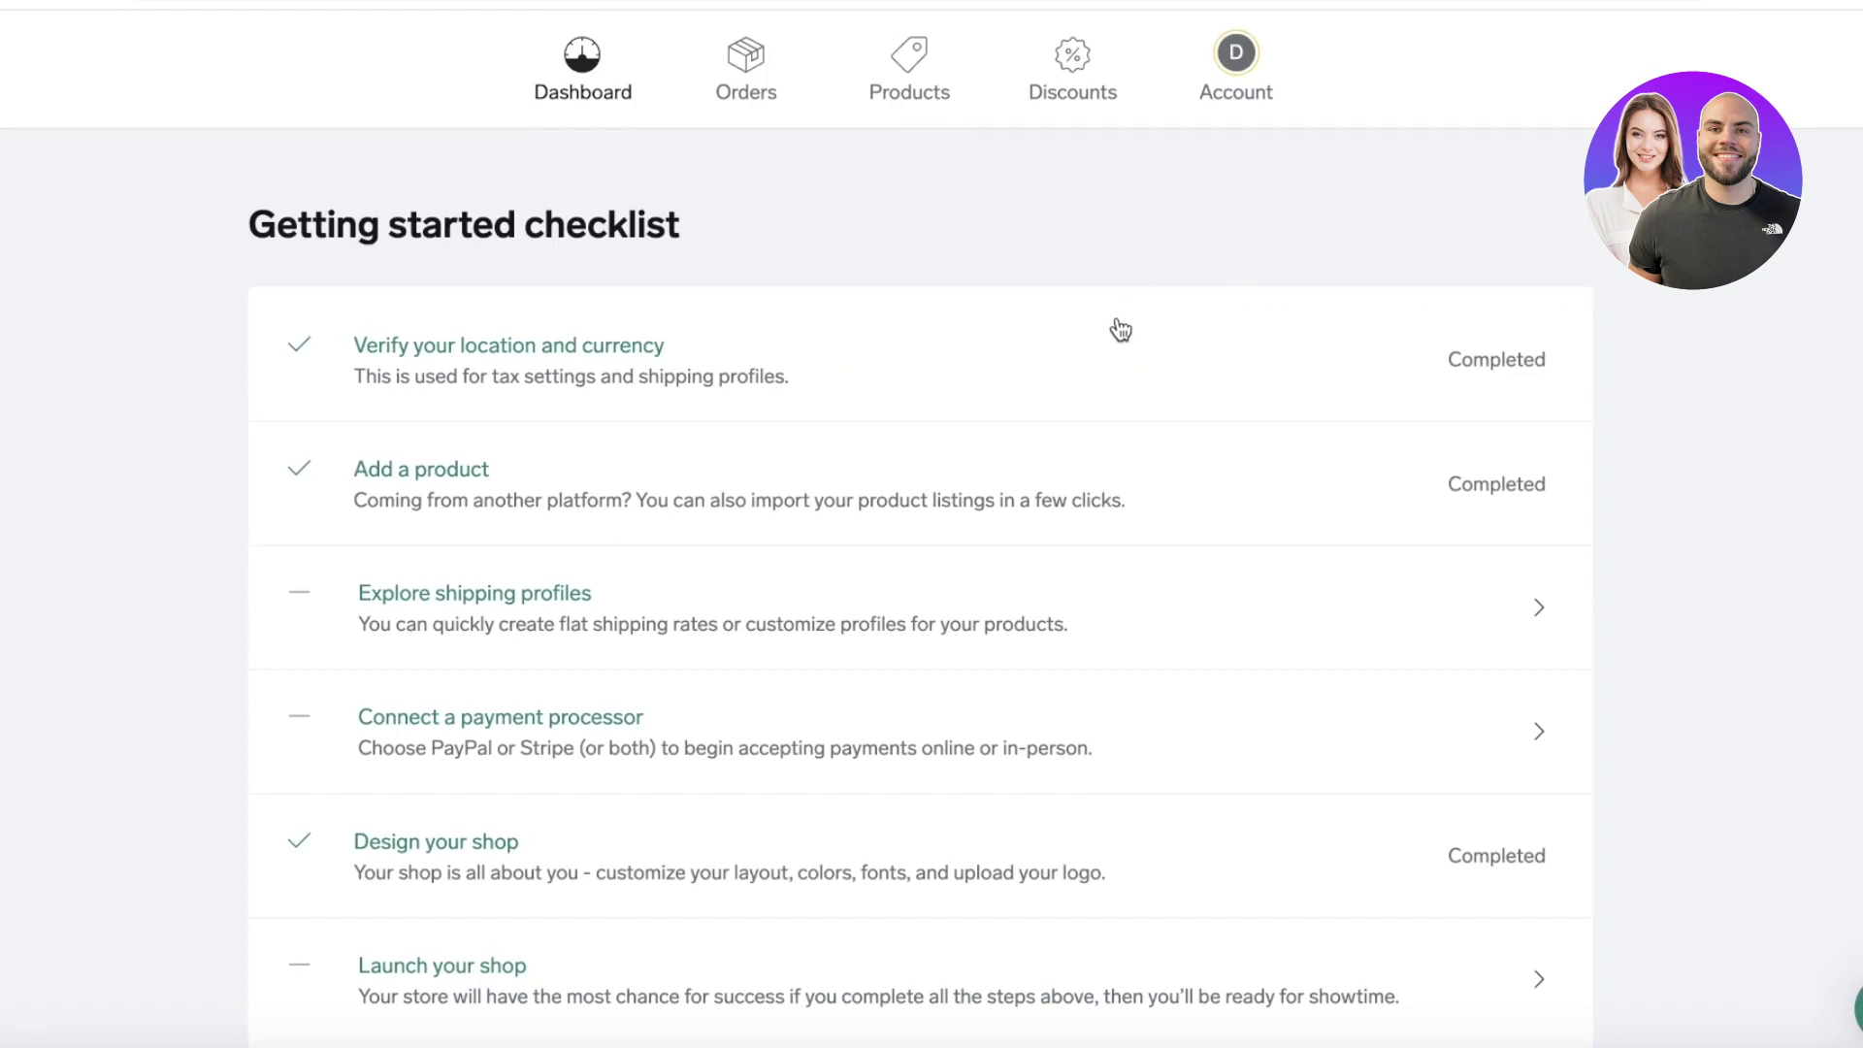
# Confirm Orders is empty, then open the Foodie Plushie product from Products.
pyautogui.click(726, 70)
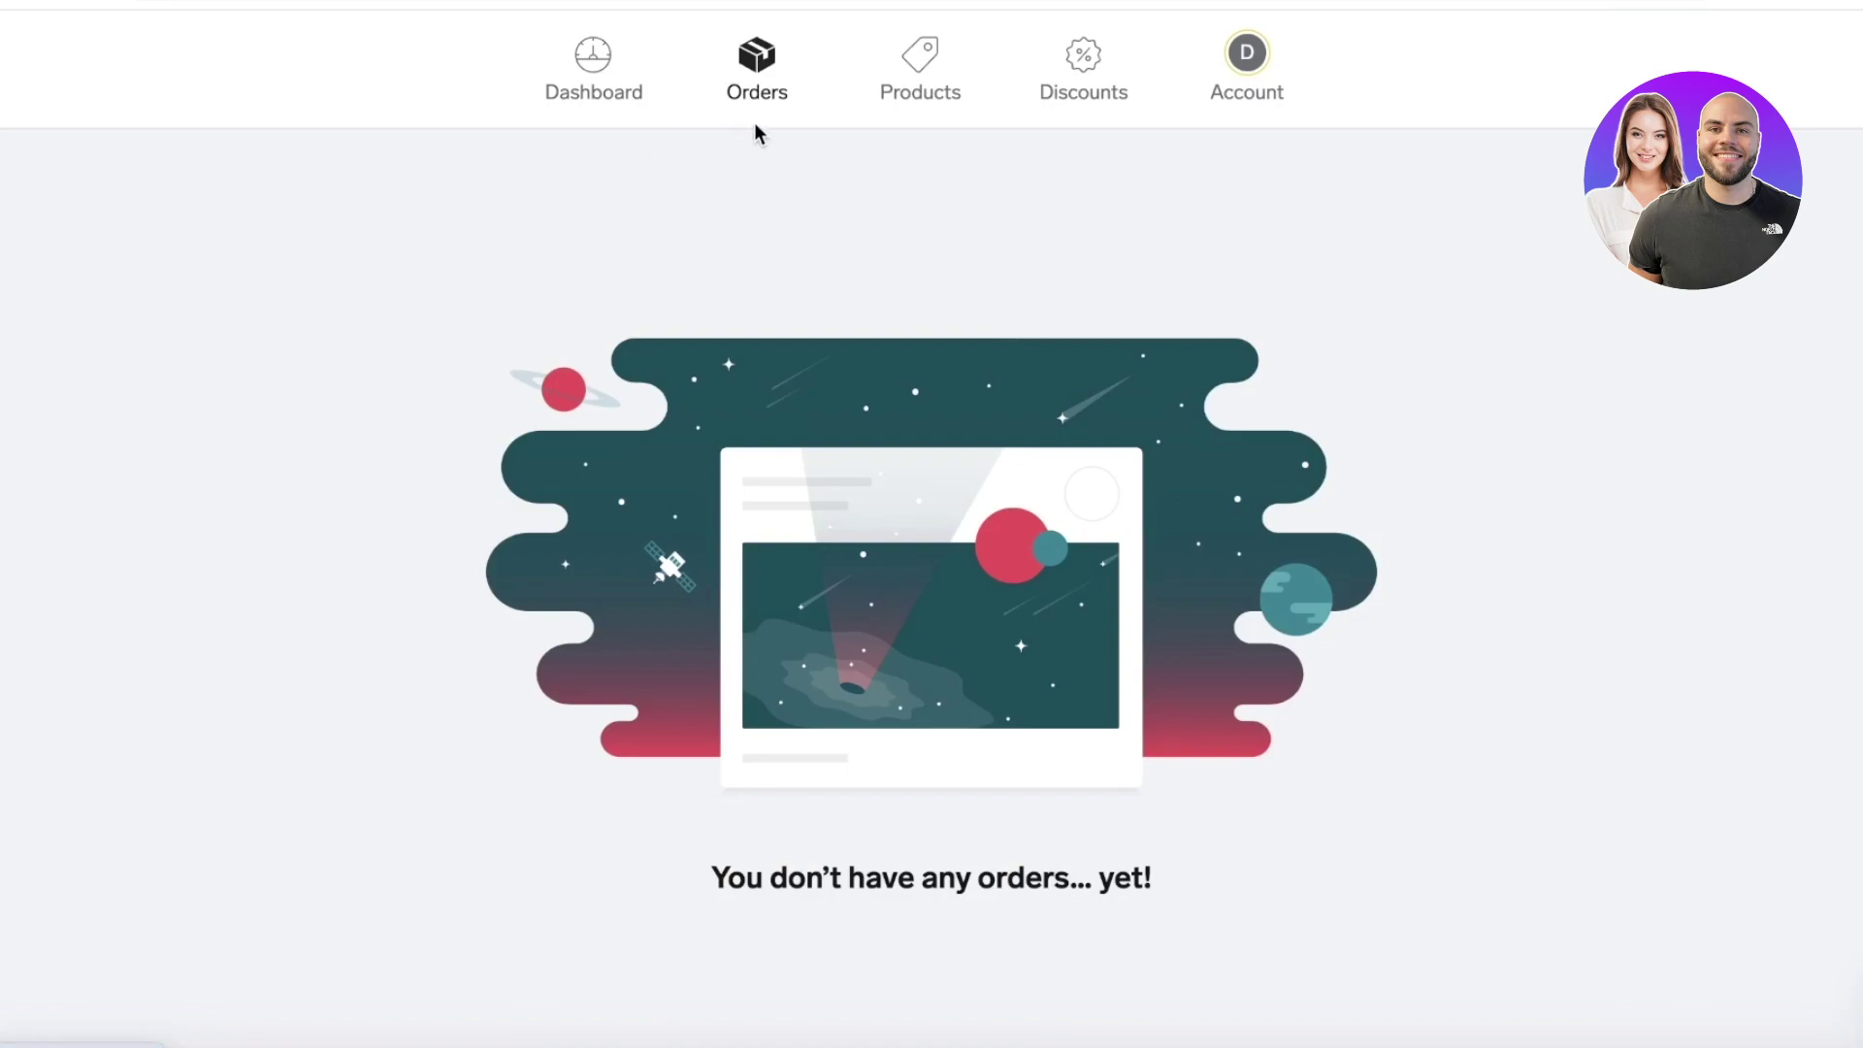
pyautogui.click(922, 82)
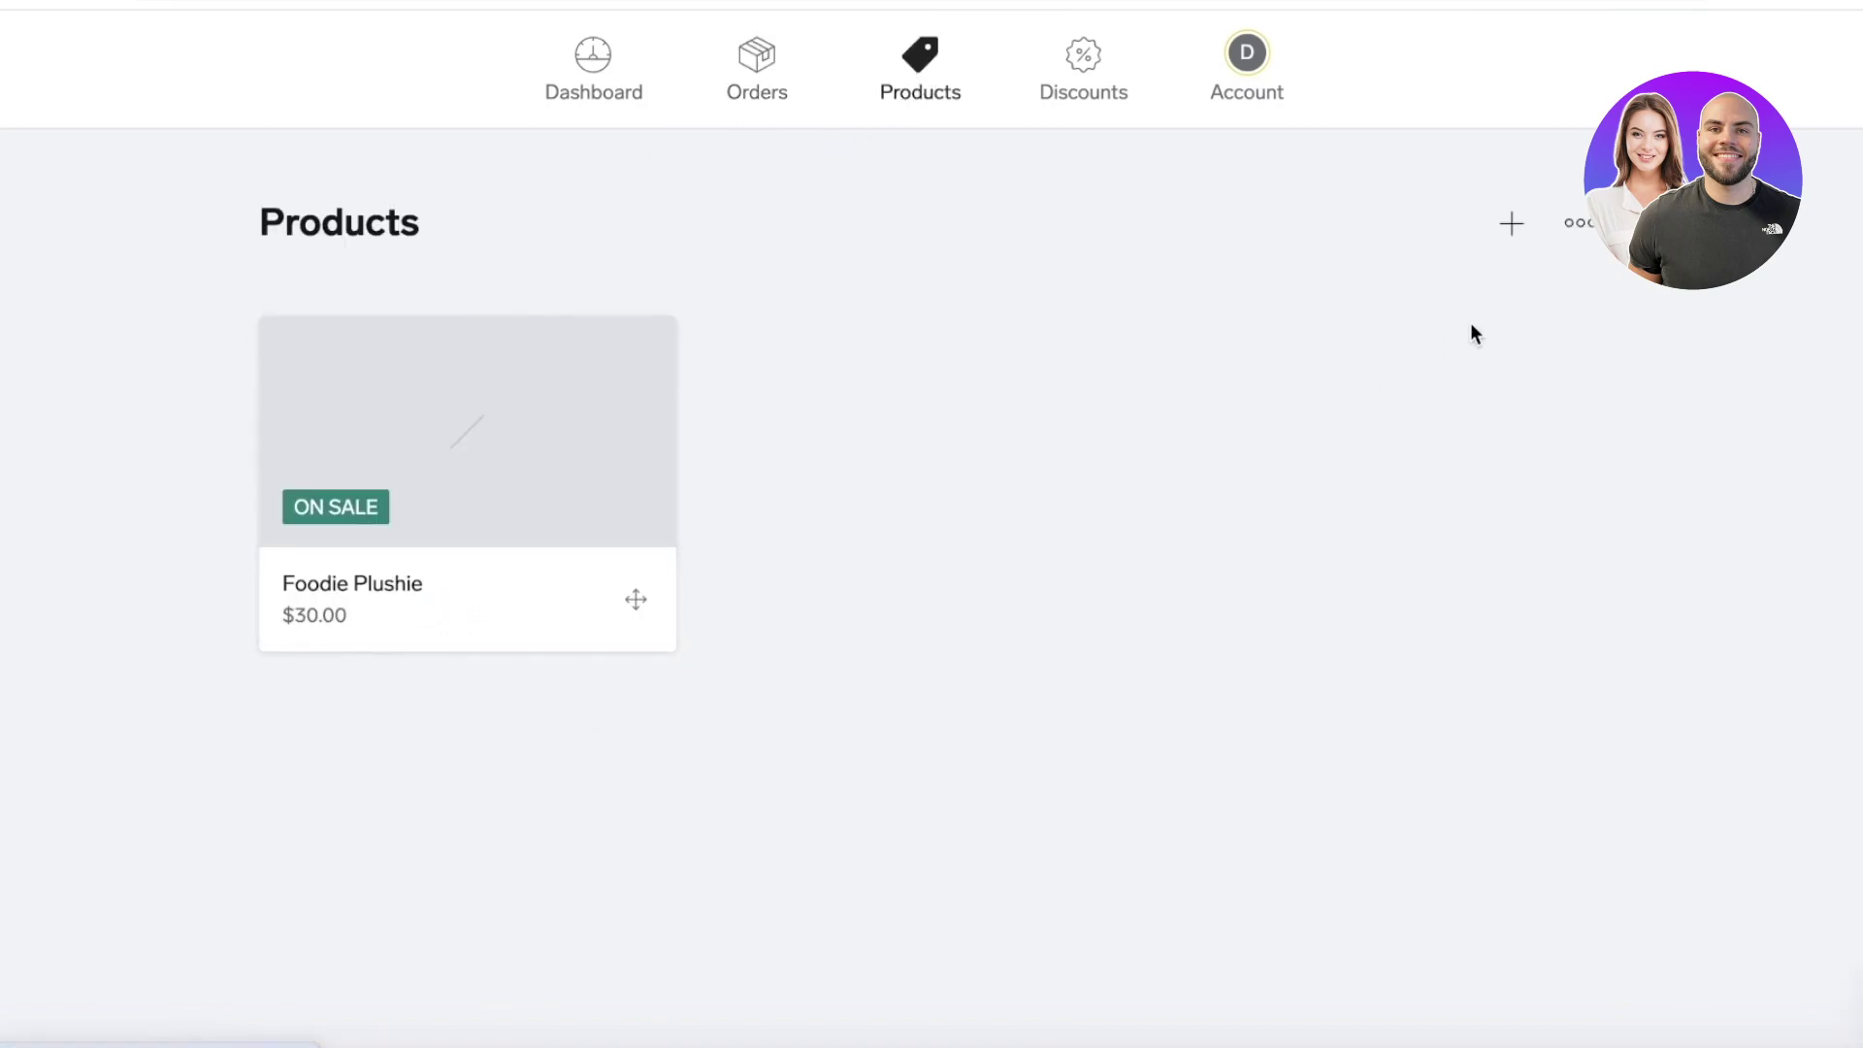
pyautogui.click(496, 473)
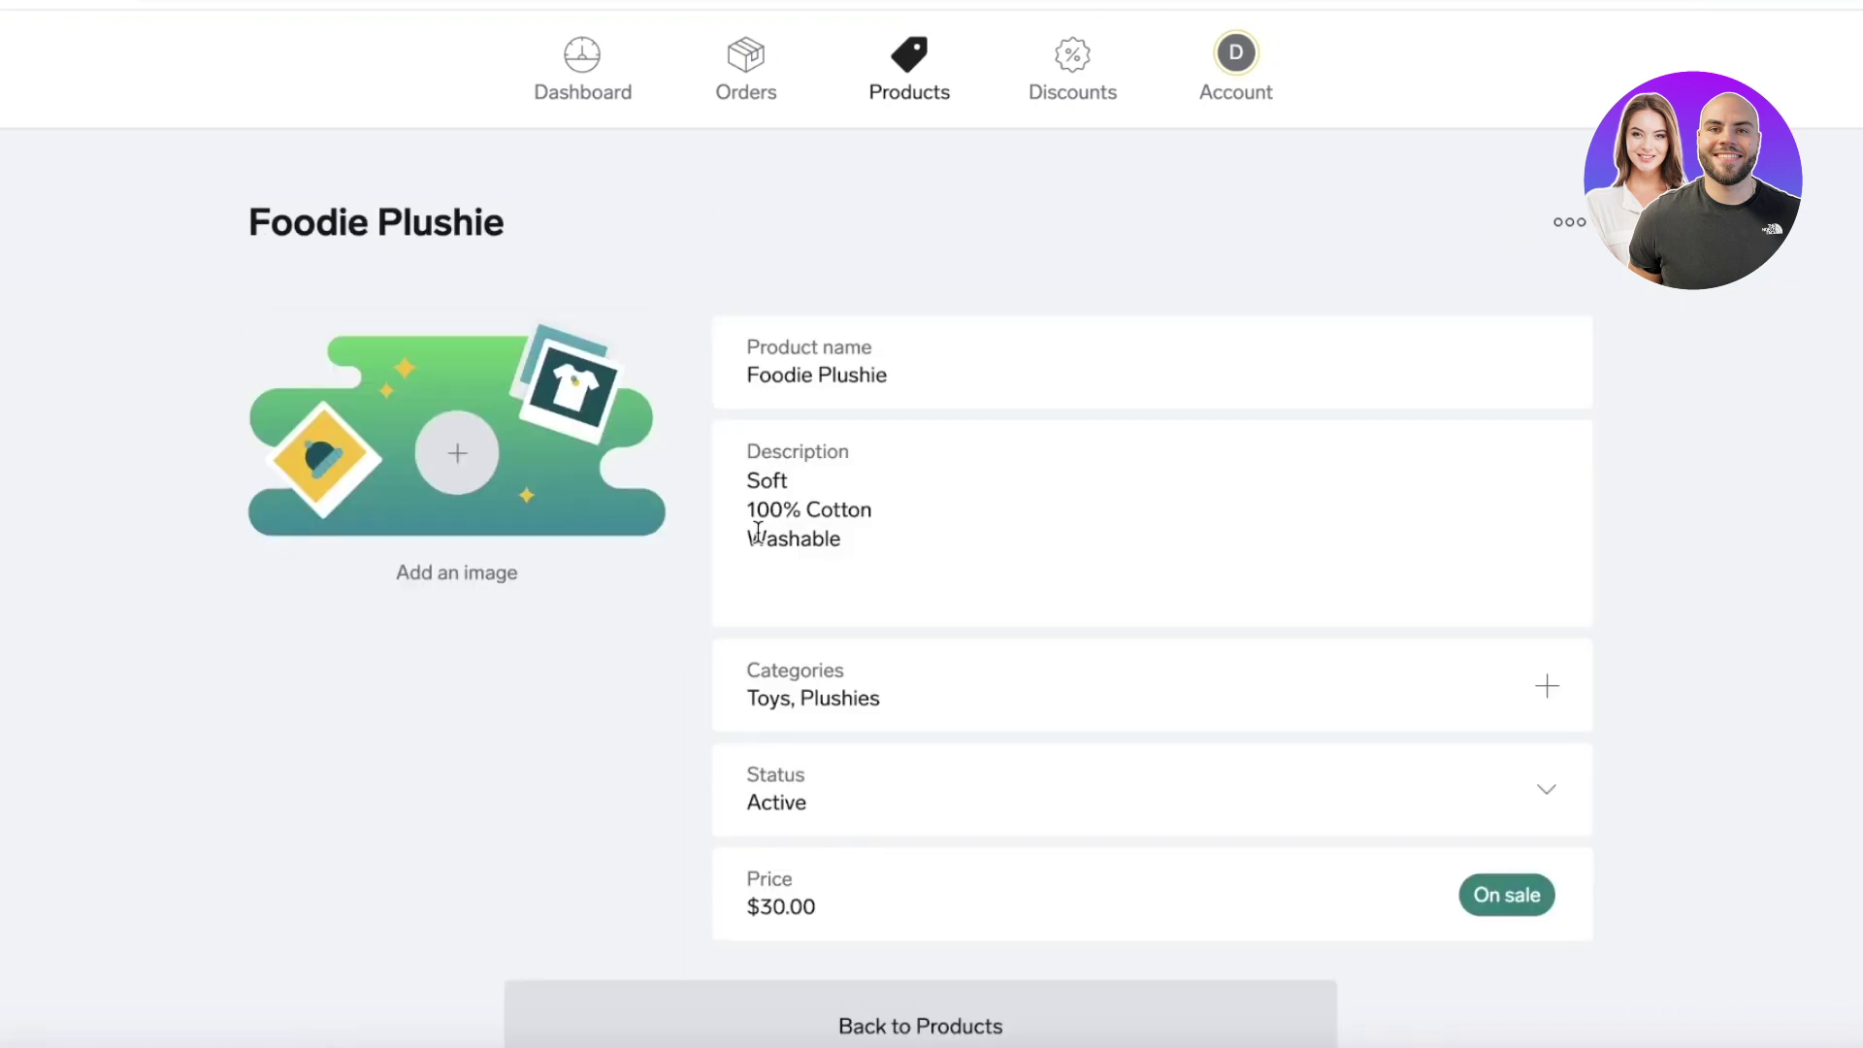
# Upload the Desktop photo of two food-themed plush toys as the Foodie Plushie image.
pyautogui.click(457, 453)
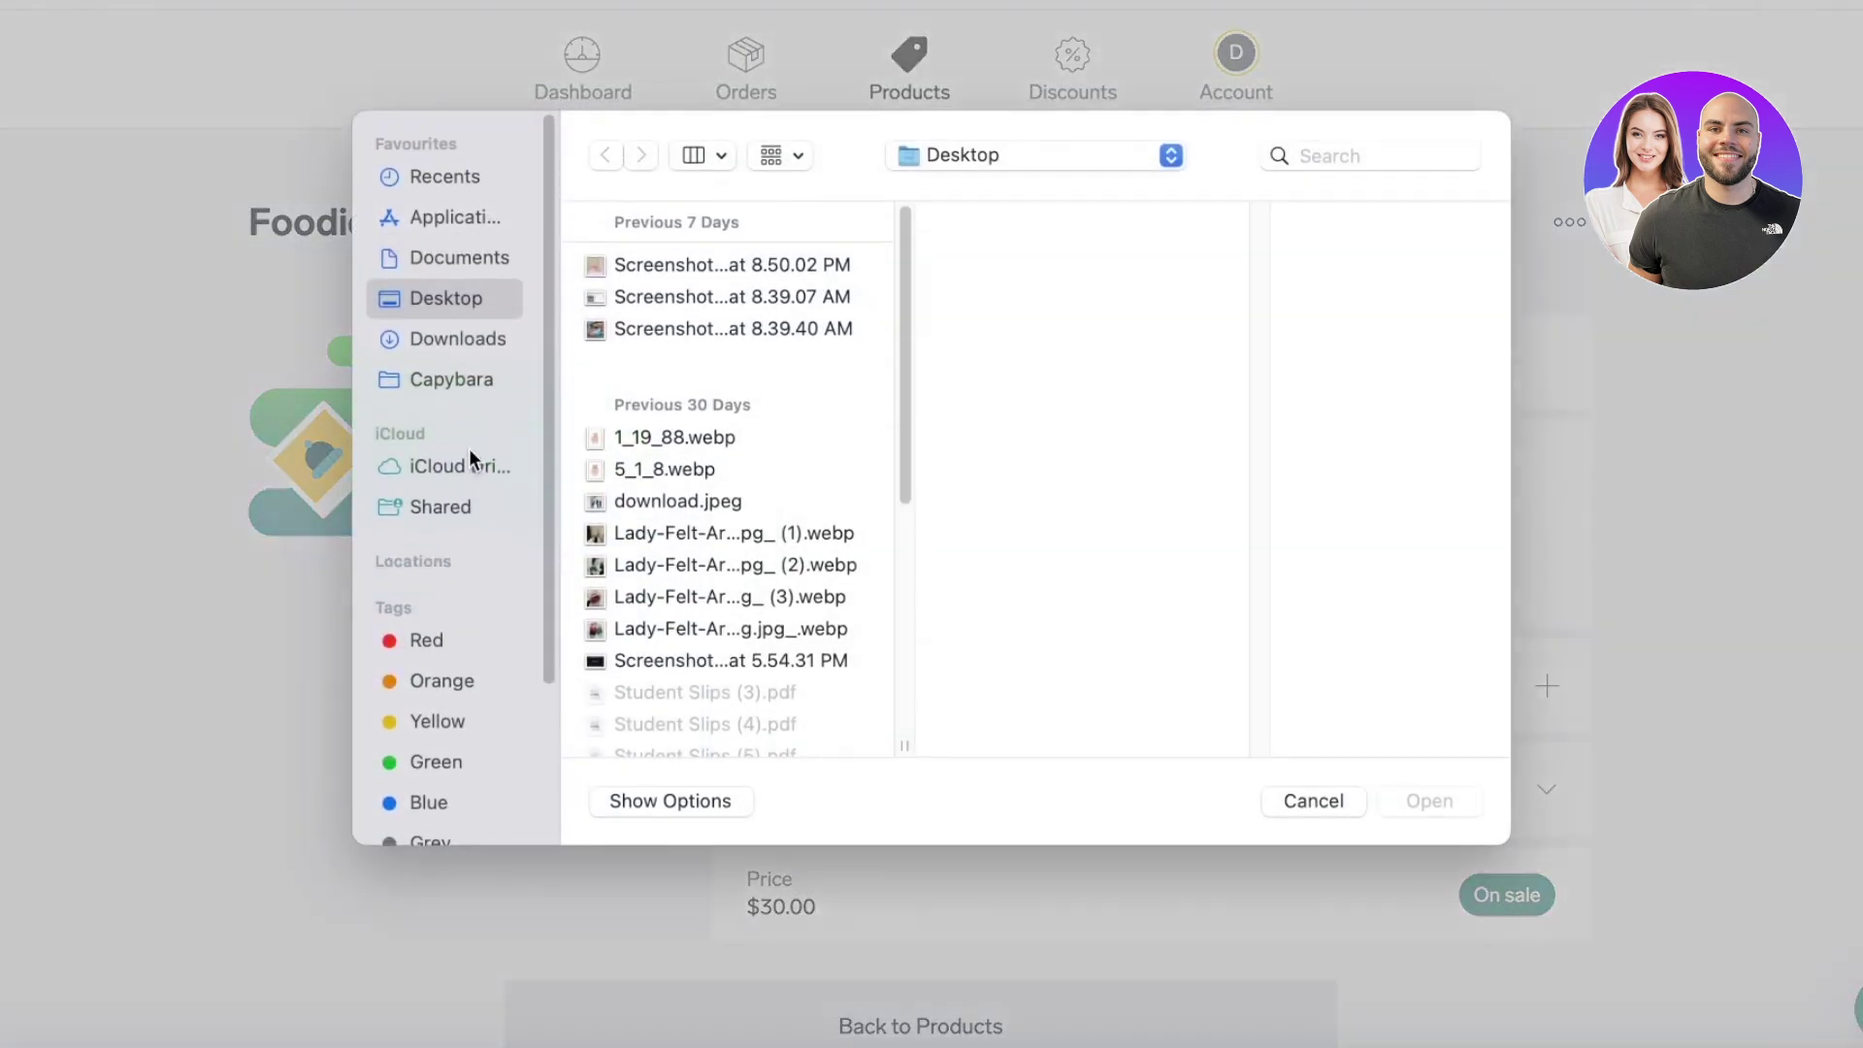
pyautogui.scroll(-1, 628, 524)
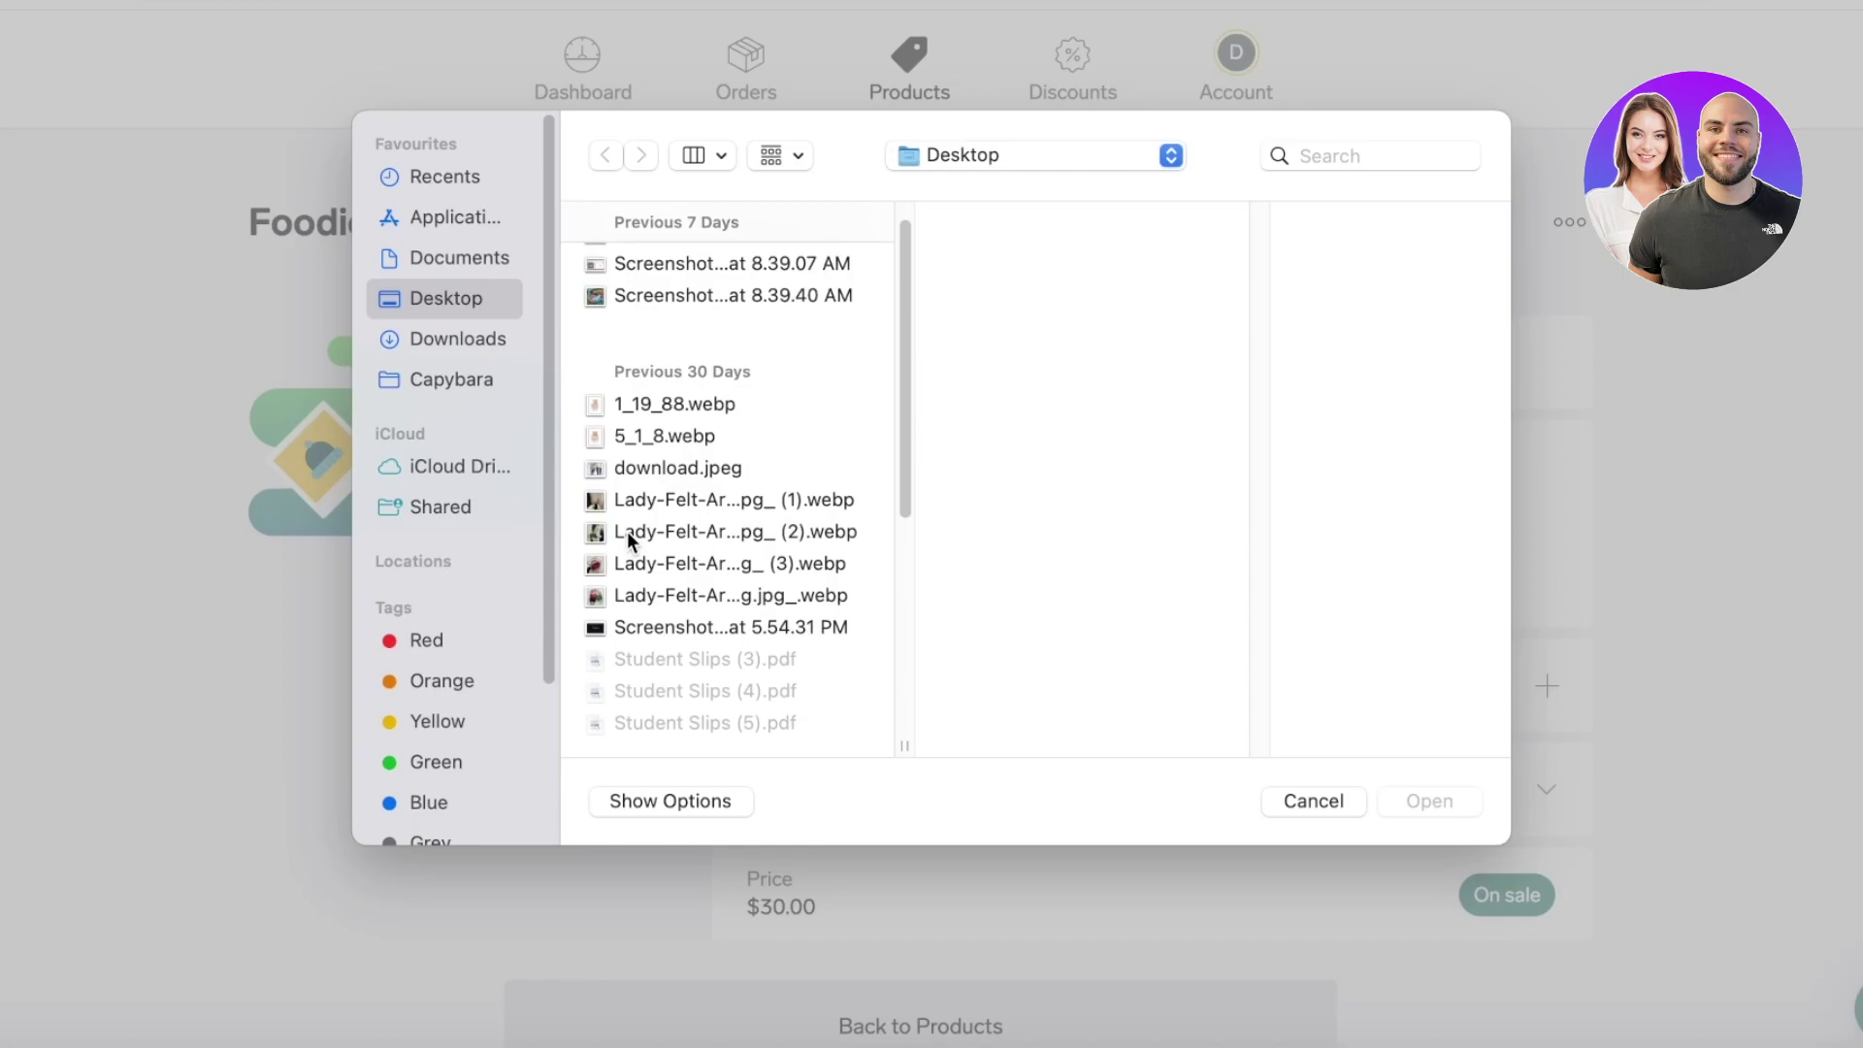
pyautogui.click(636, 596)
pyautogui.scroll(-3, 684, 514)
pyautogui.scroll(-5, 694, 472)
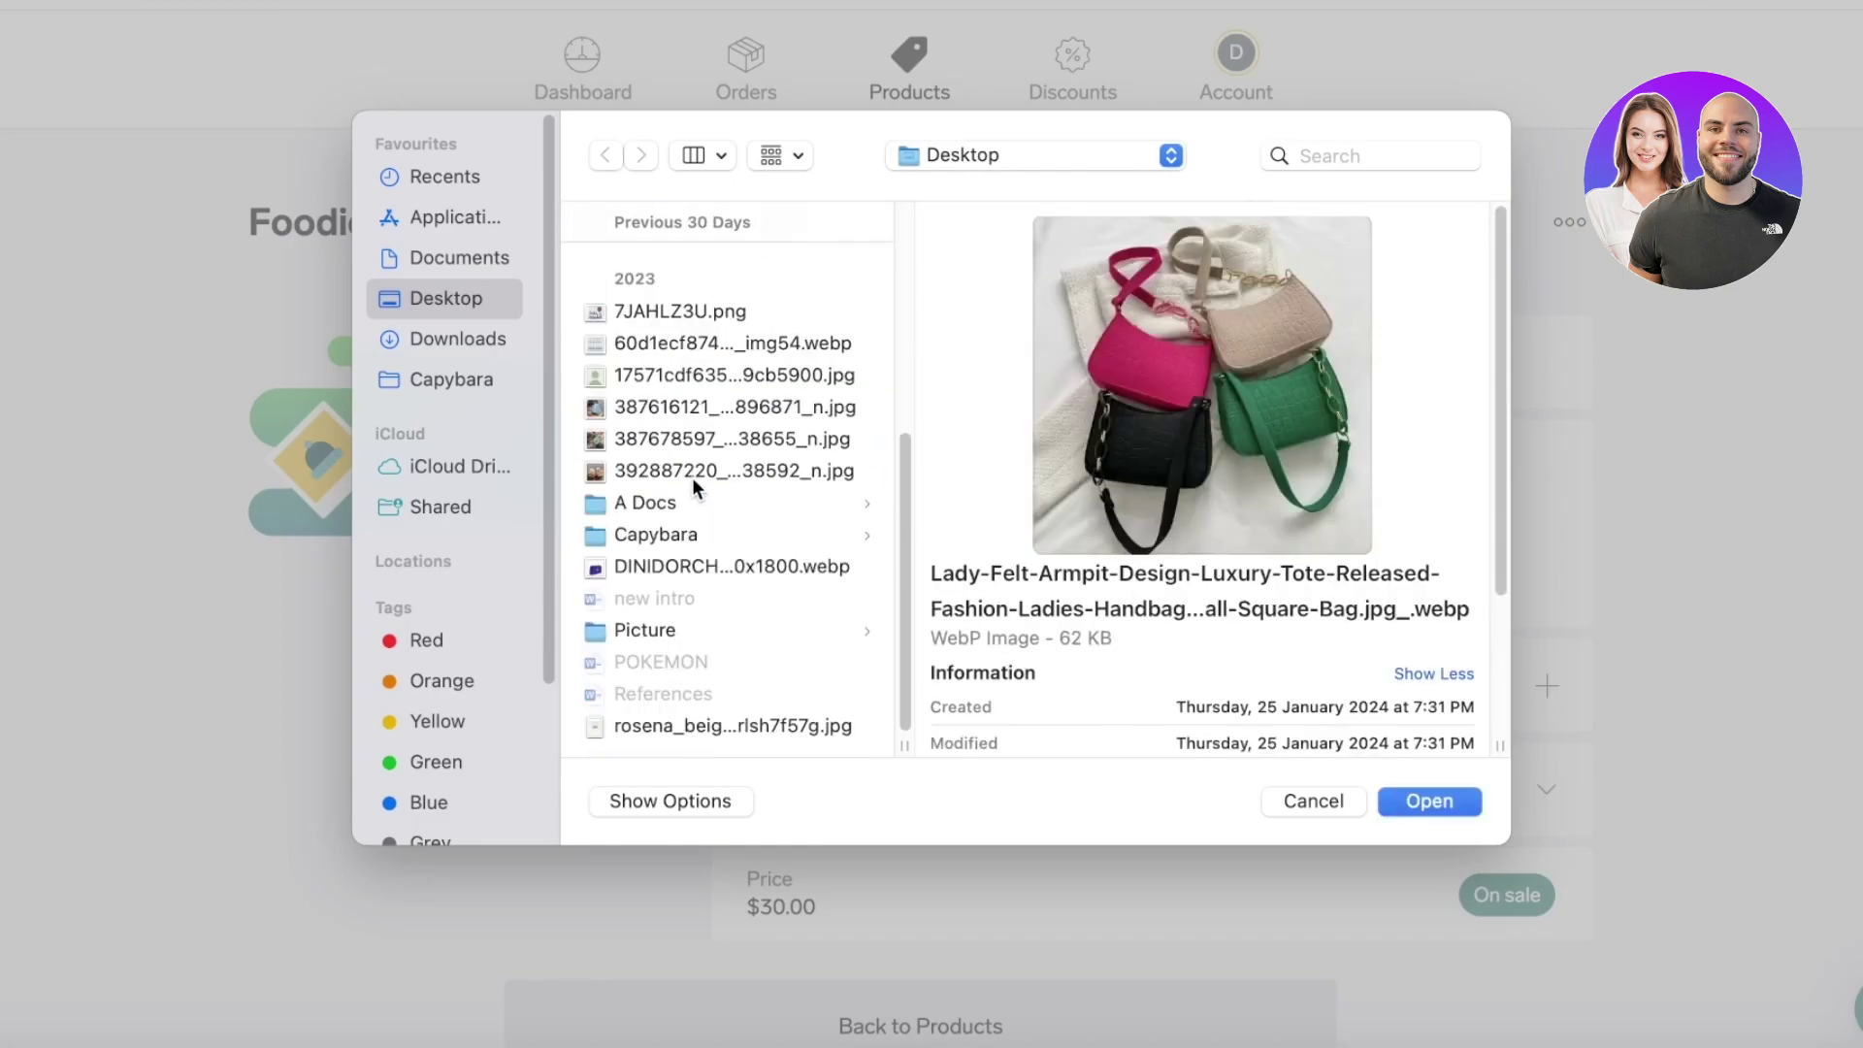
pyautogui.click(685, 469)
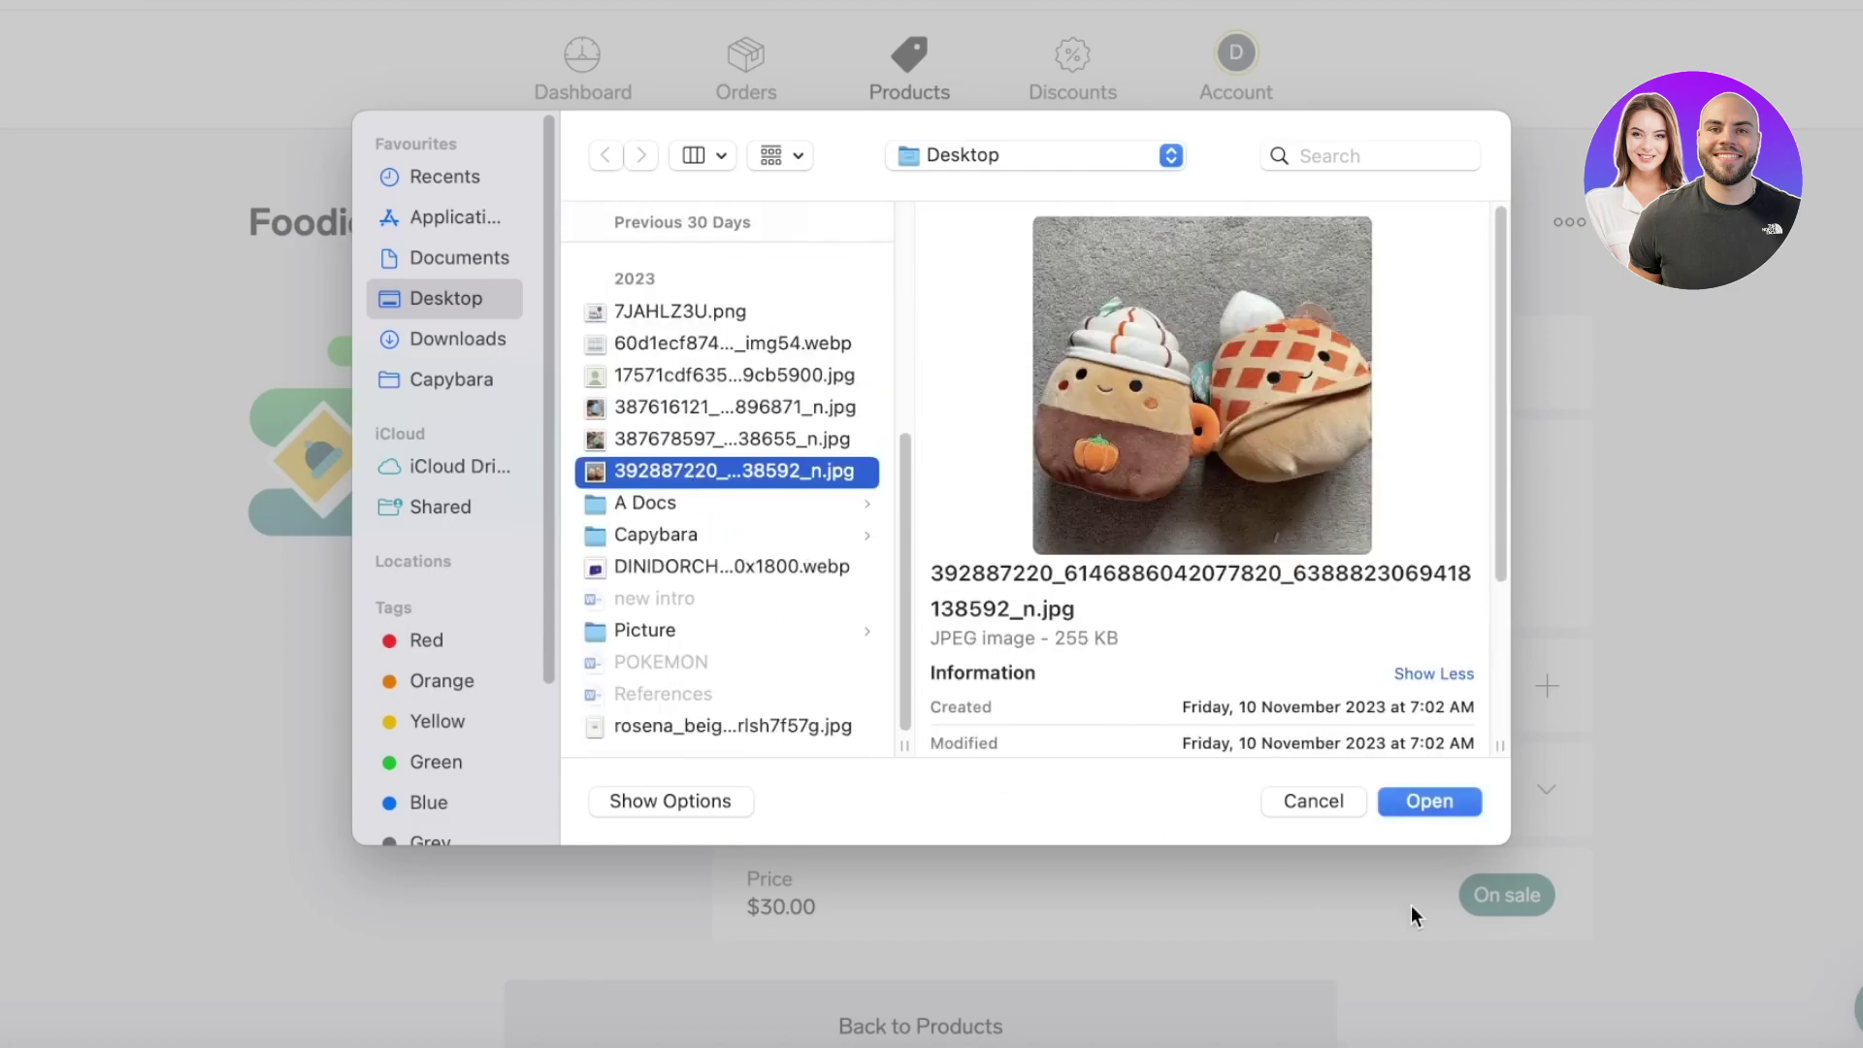
pyautogui.click(1422, 800)
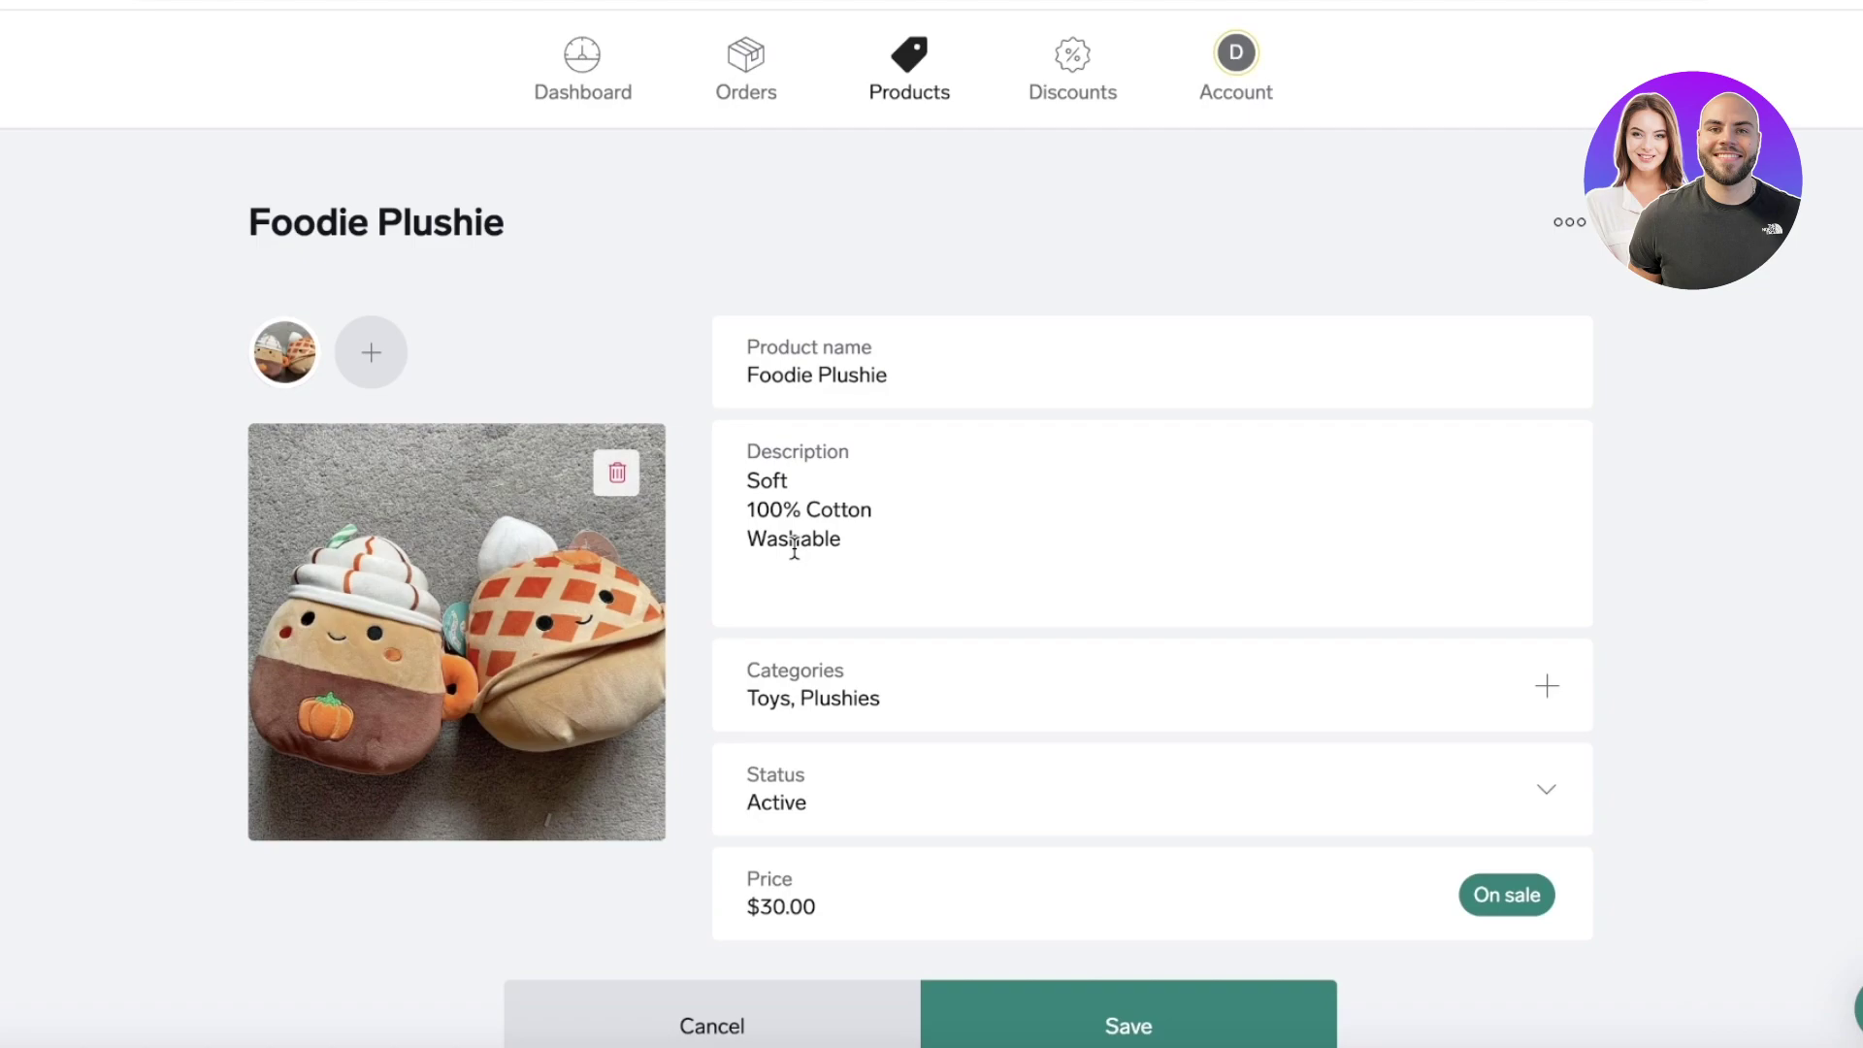
pyautogui.scroll(-3, 1745, 504)
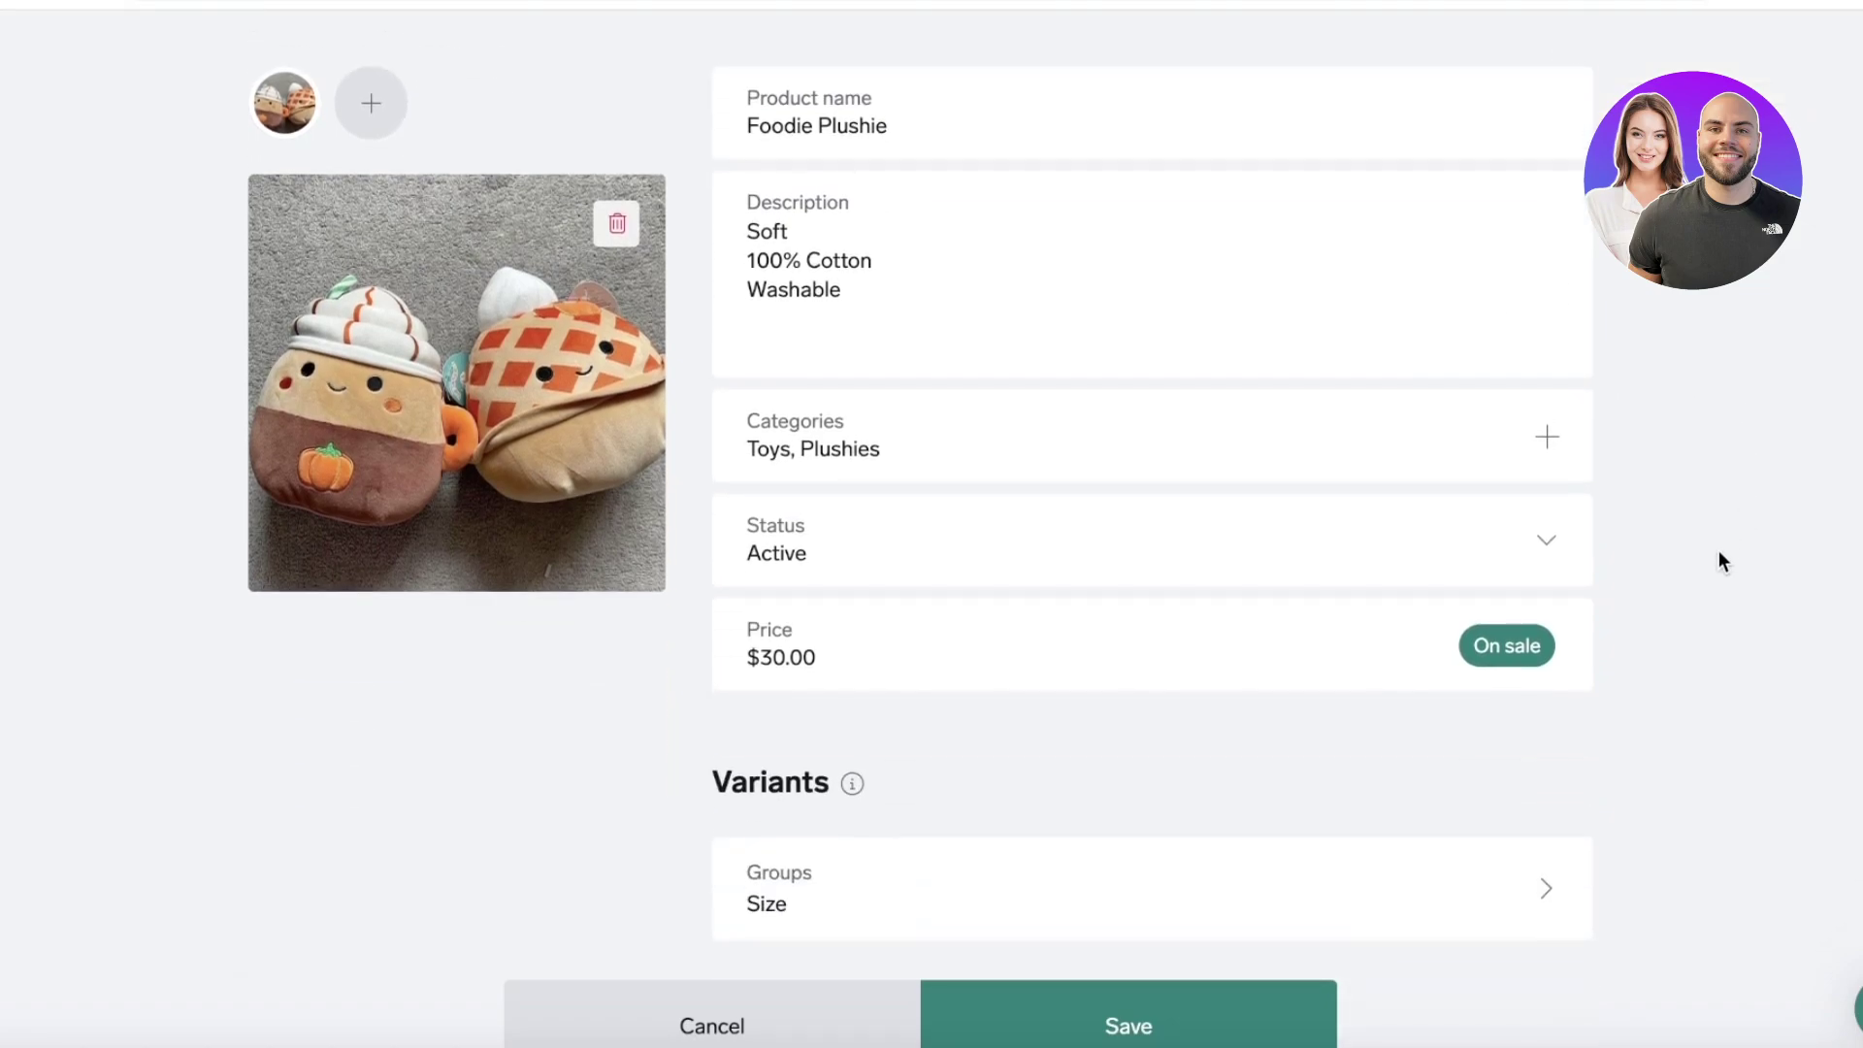
pyautogui.scroll(3, 1718, 561)
pyautogui.scroll(-10, 1643, 536)
pyautogui.scroll(10, 1154, 281)
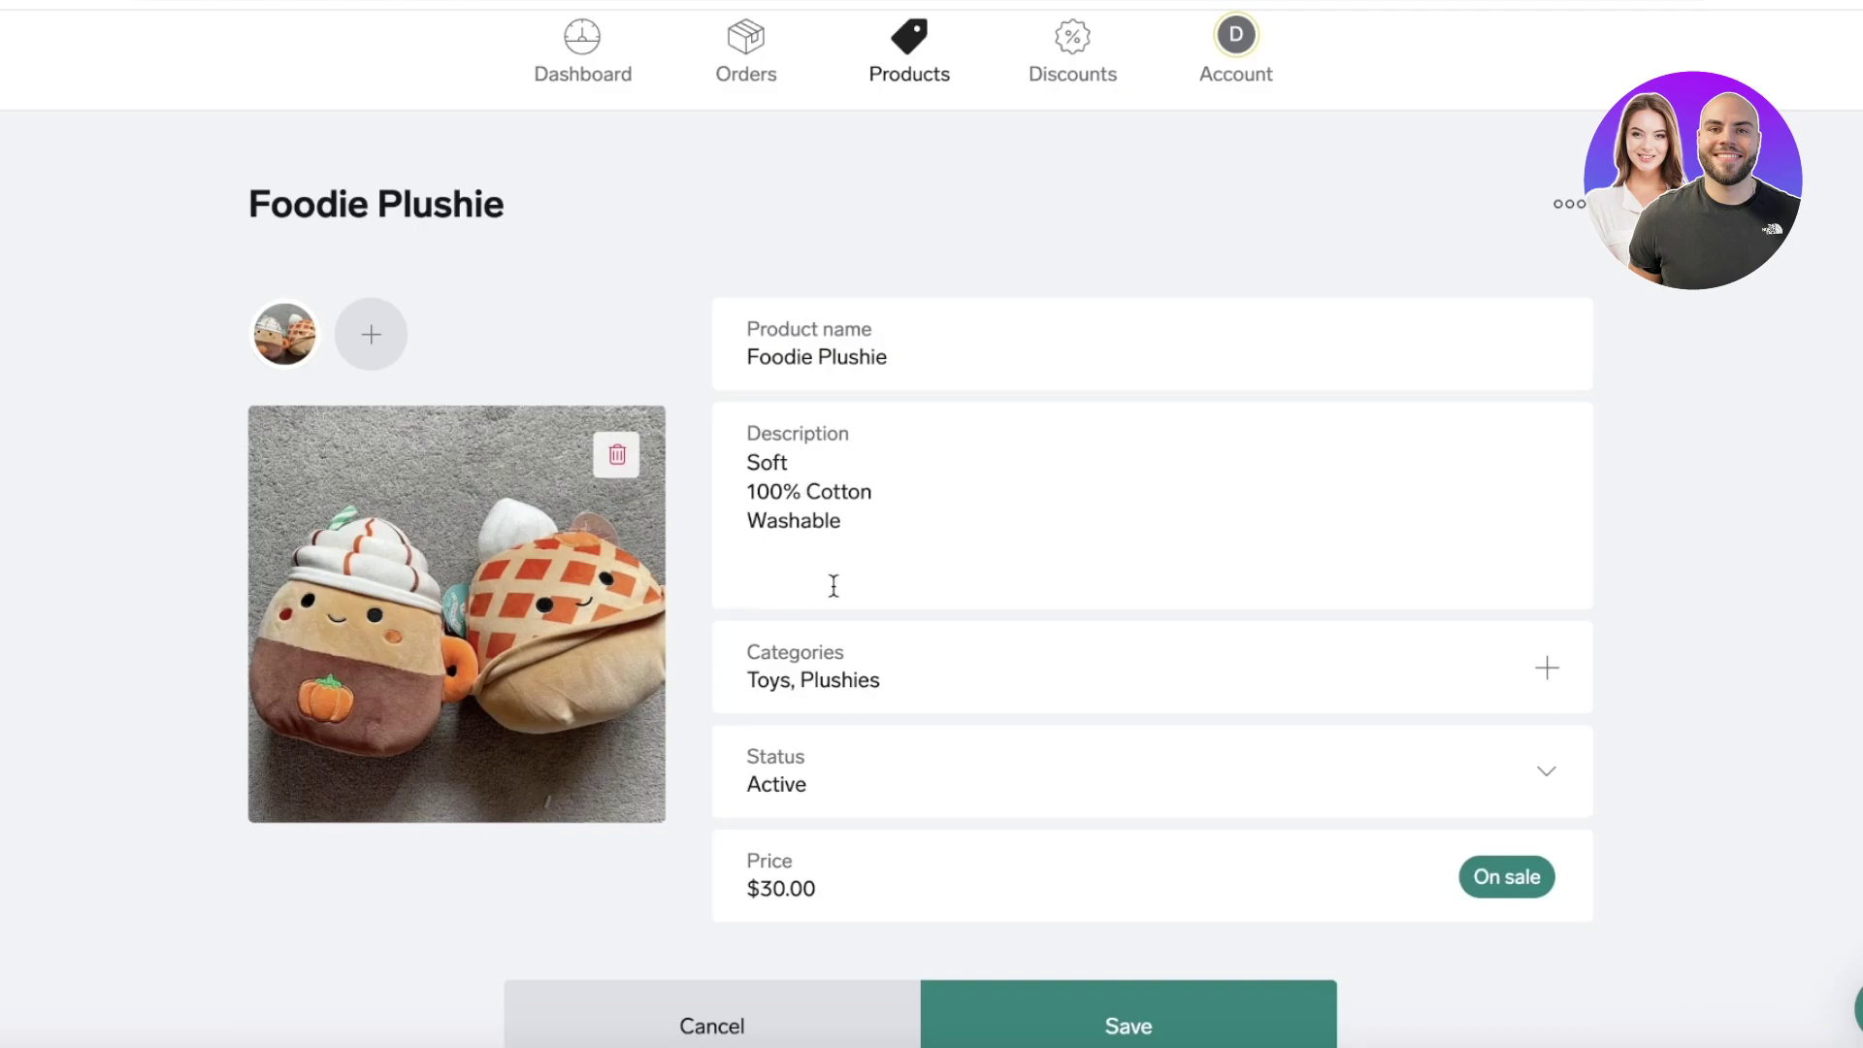
pyautogui.scroll(-2, 834, 585)
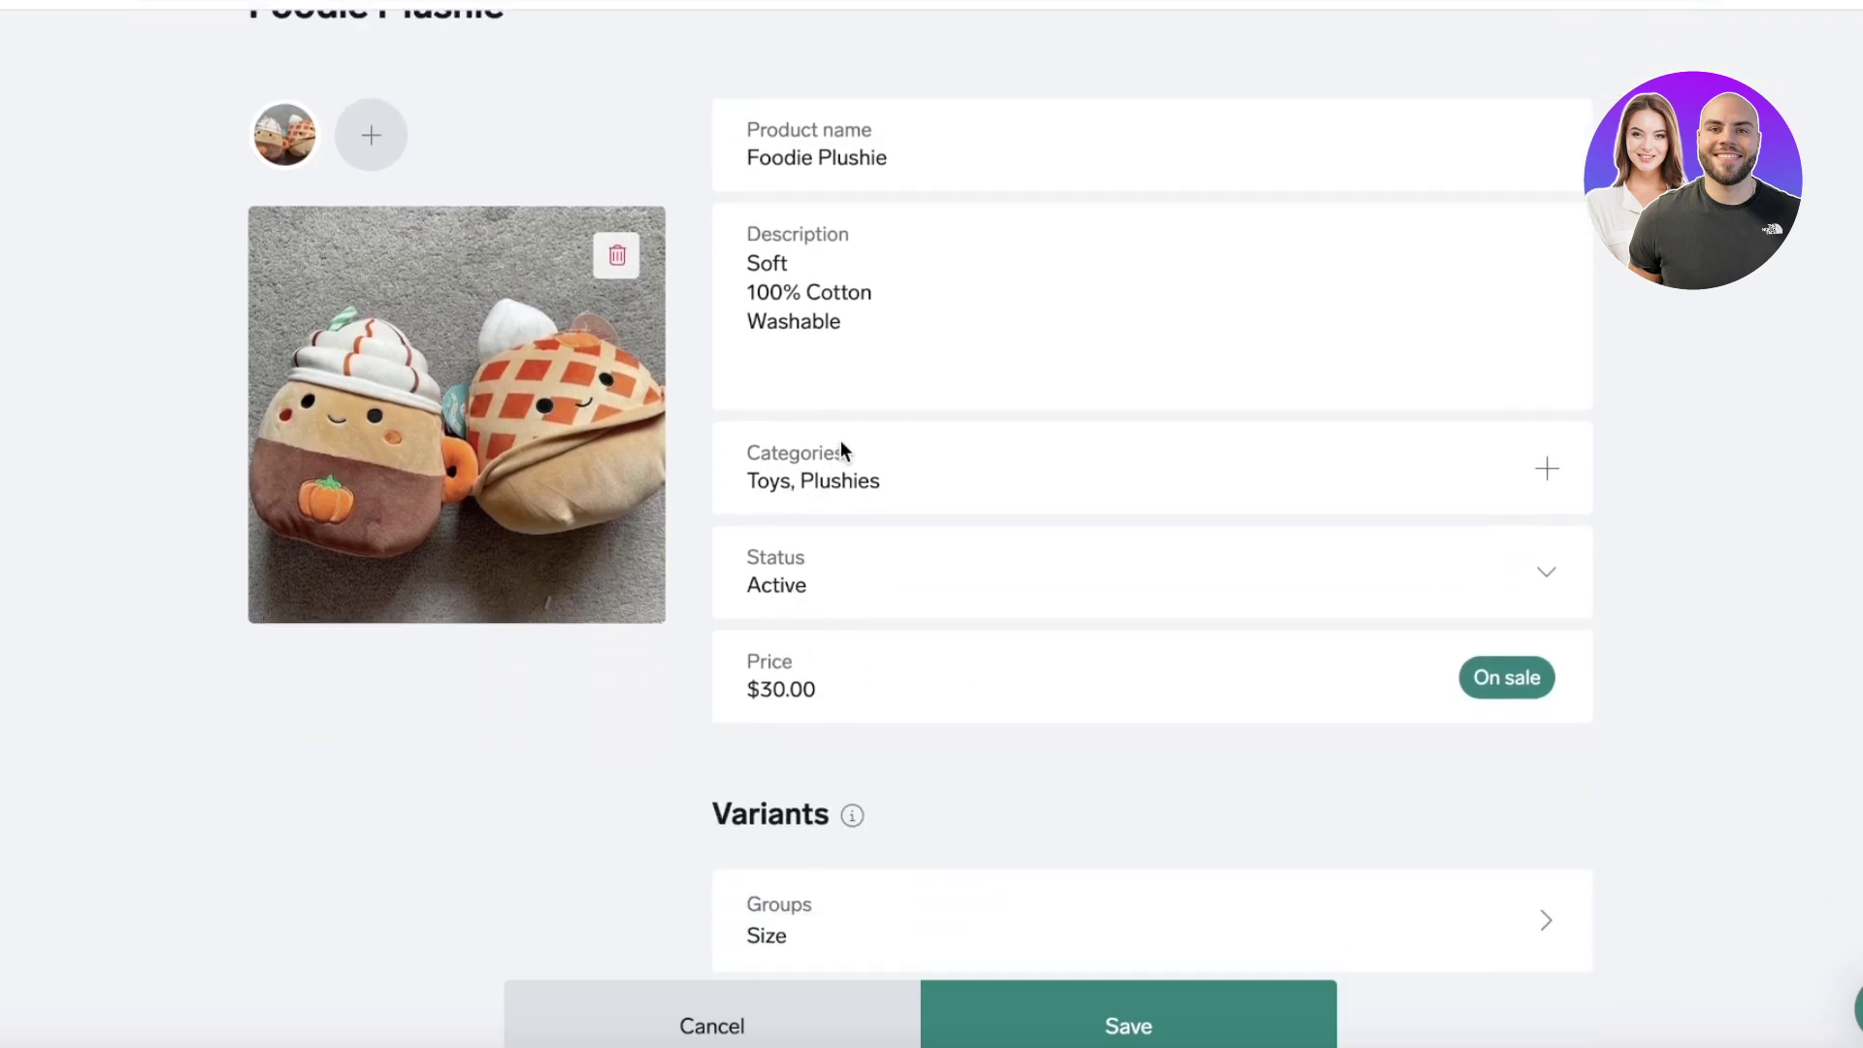
pyautogui.scroll(-6, 1505, 490)
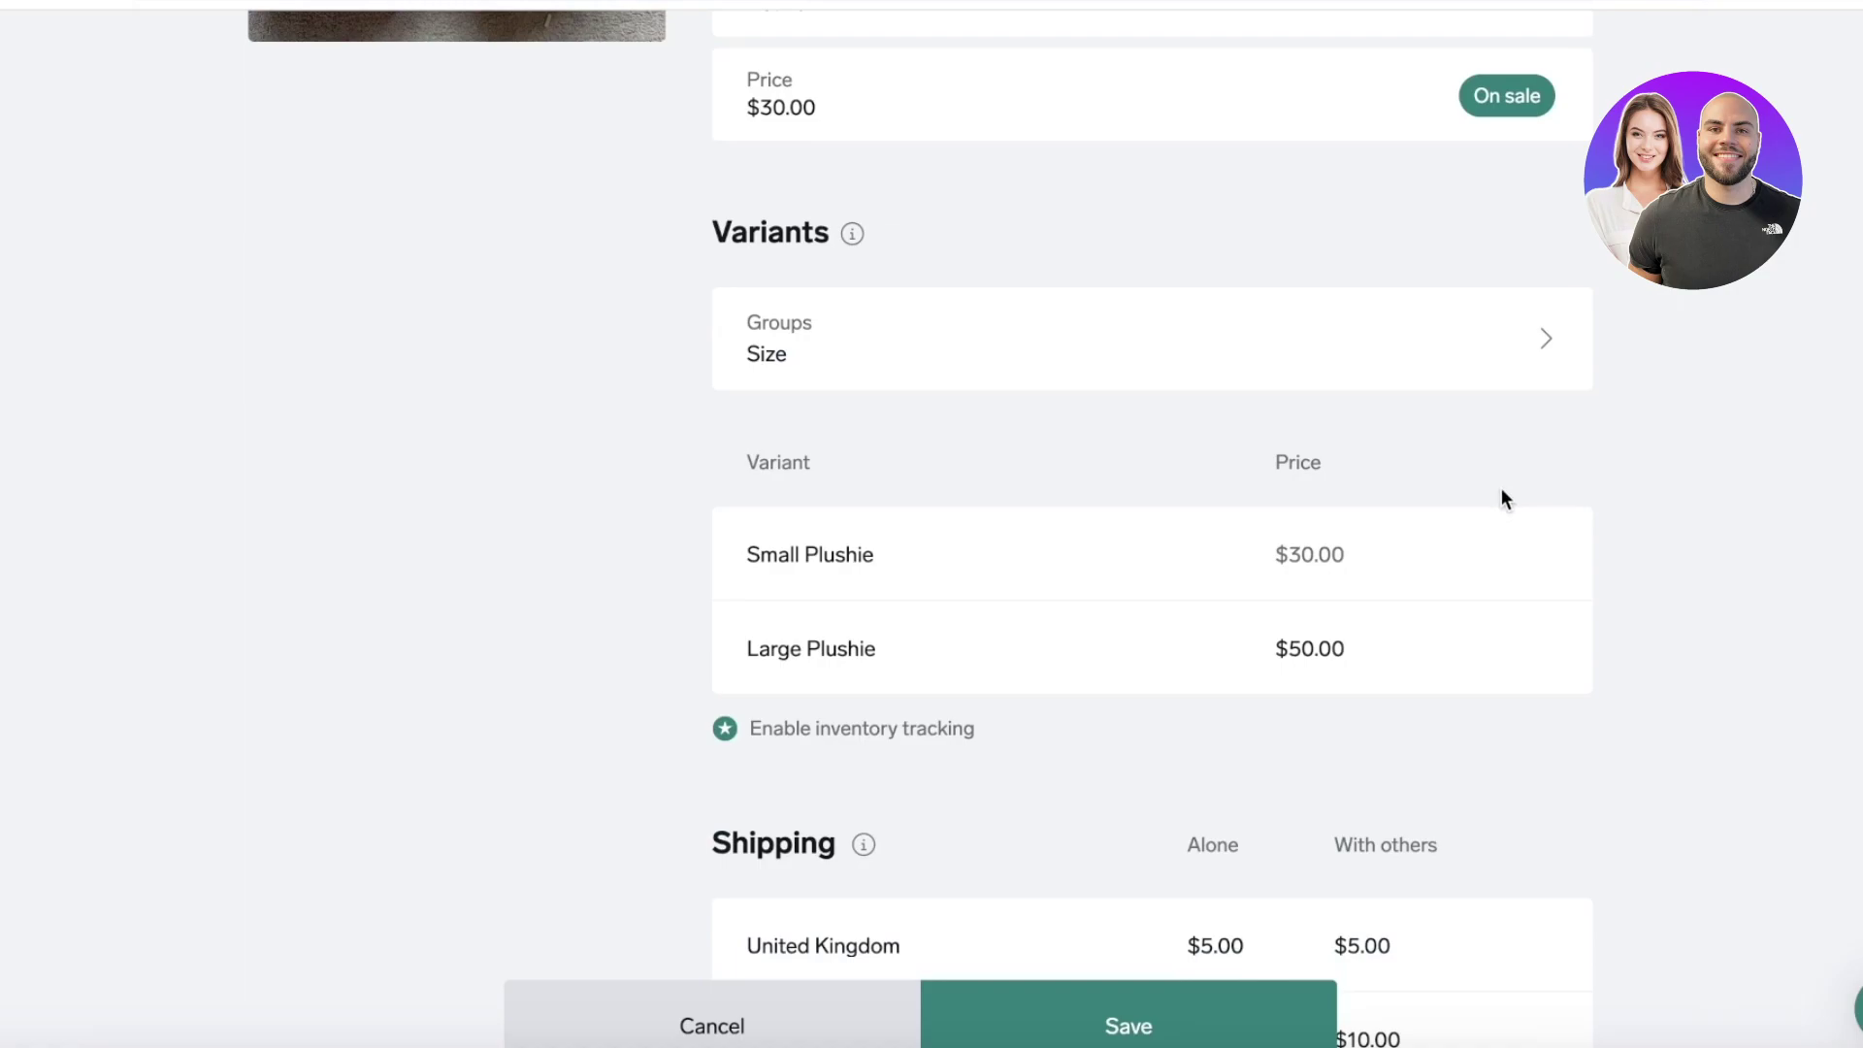
pyautogui.scroll(-2, 1027, 357)
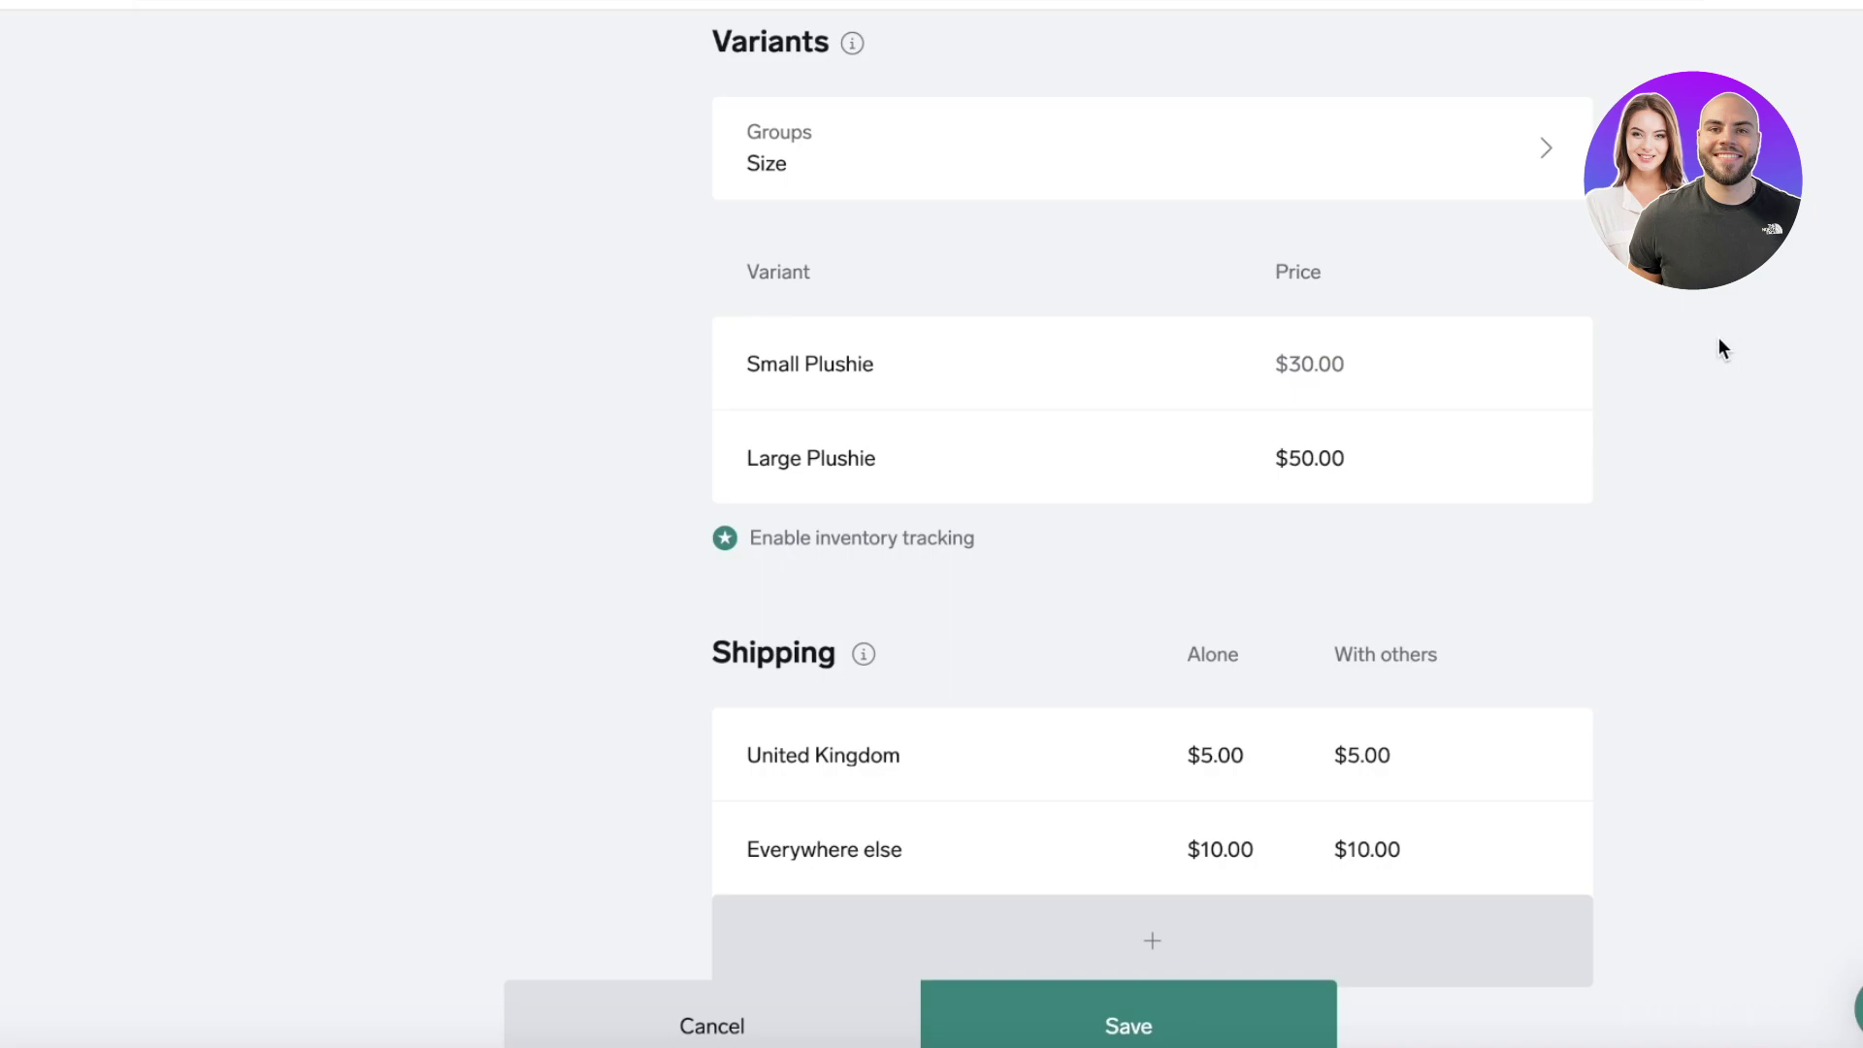
pyautogui.scroll(-1, 1540, 431)
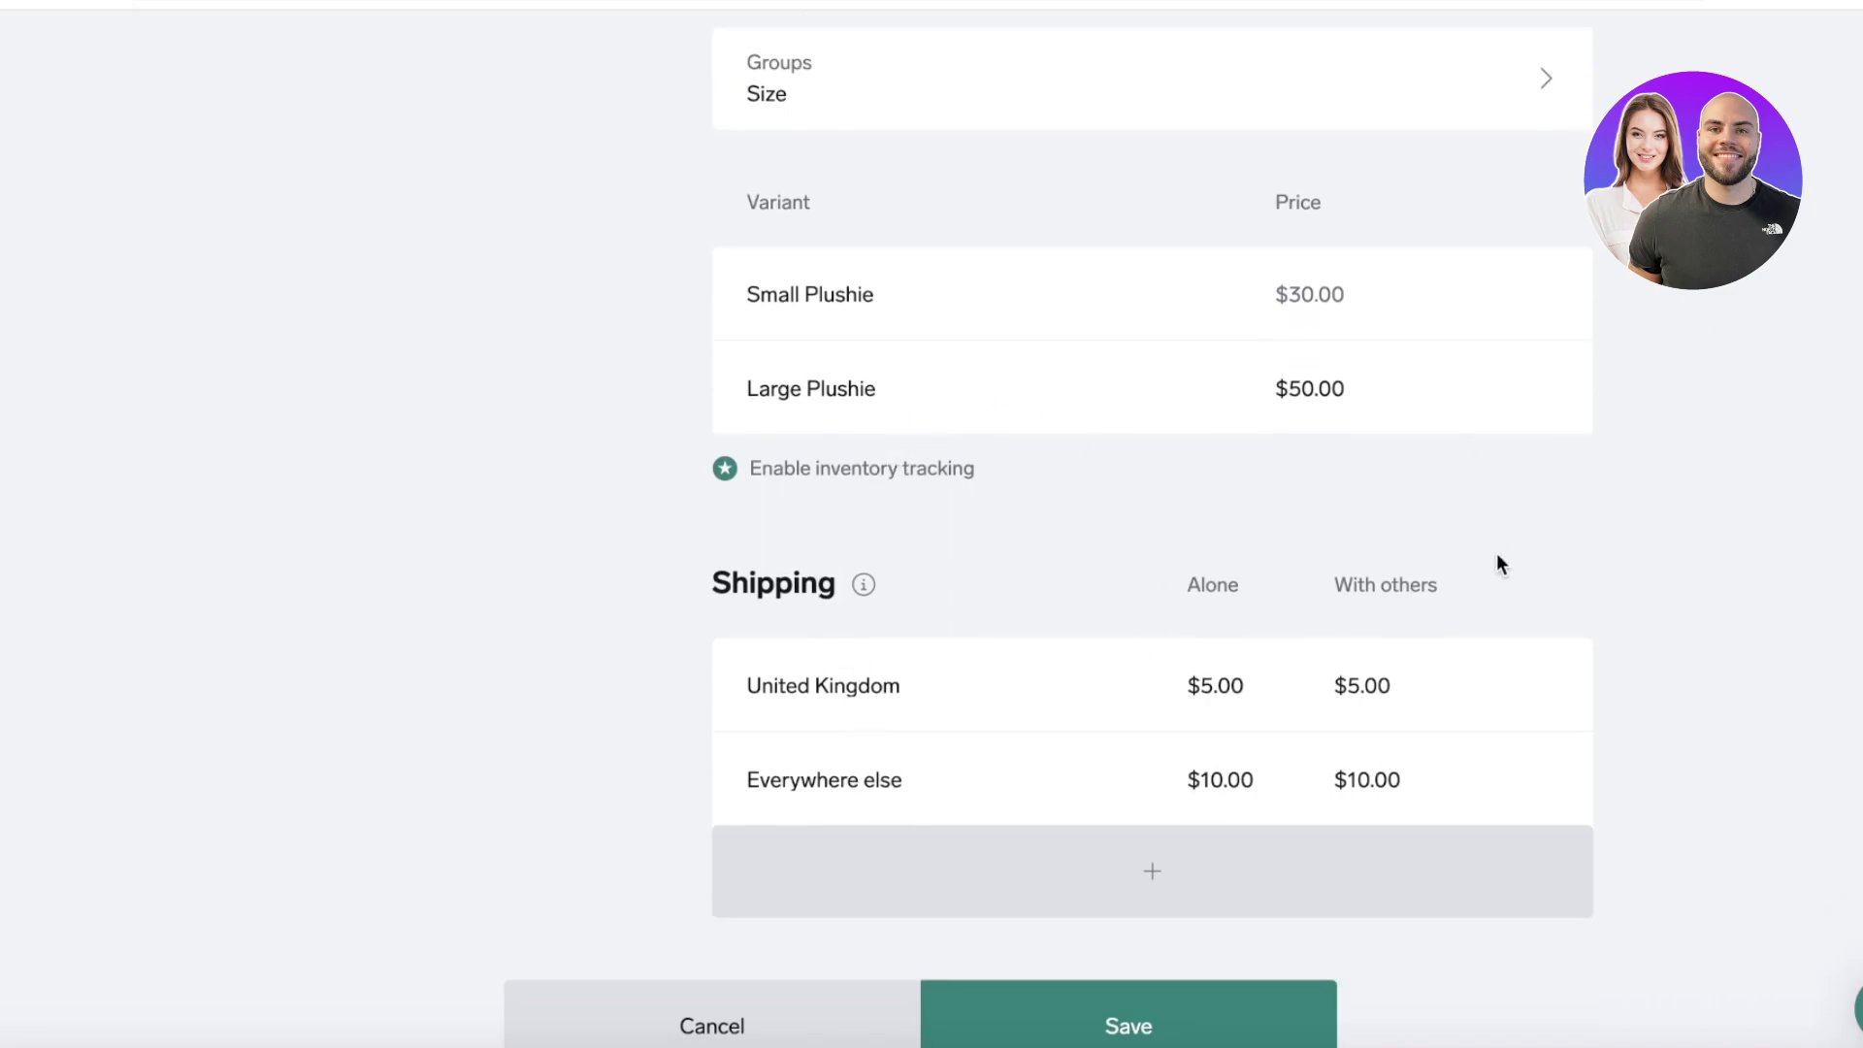
pyautogui.scroll(-1, 1494, 561)
pyautogui.scroll(-3, 1646, 498)
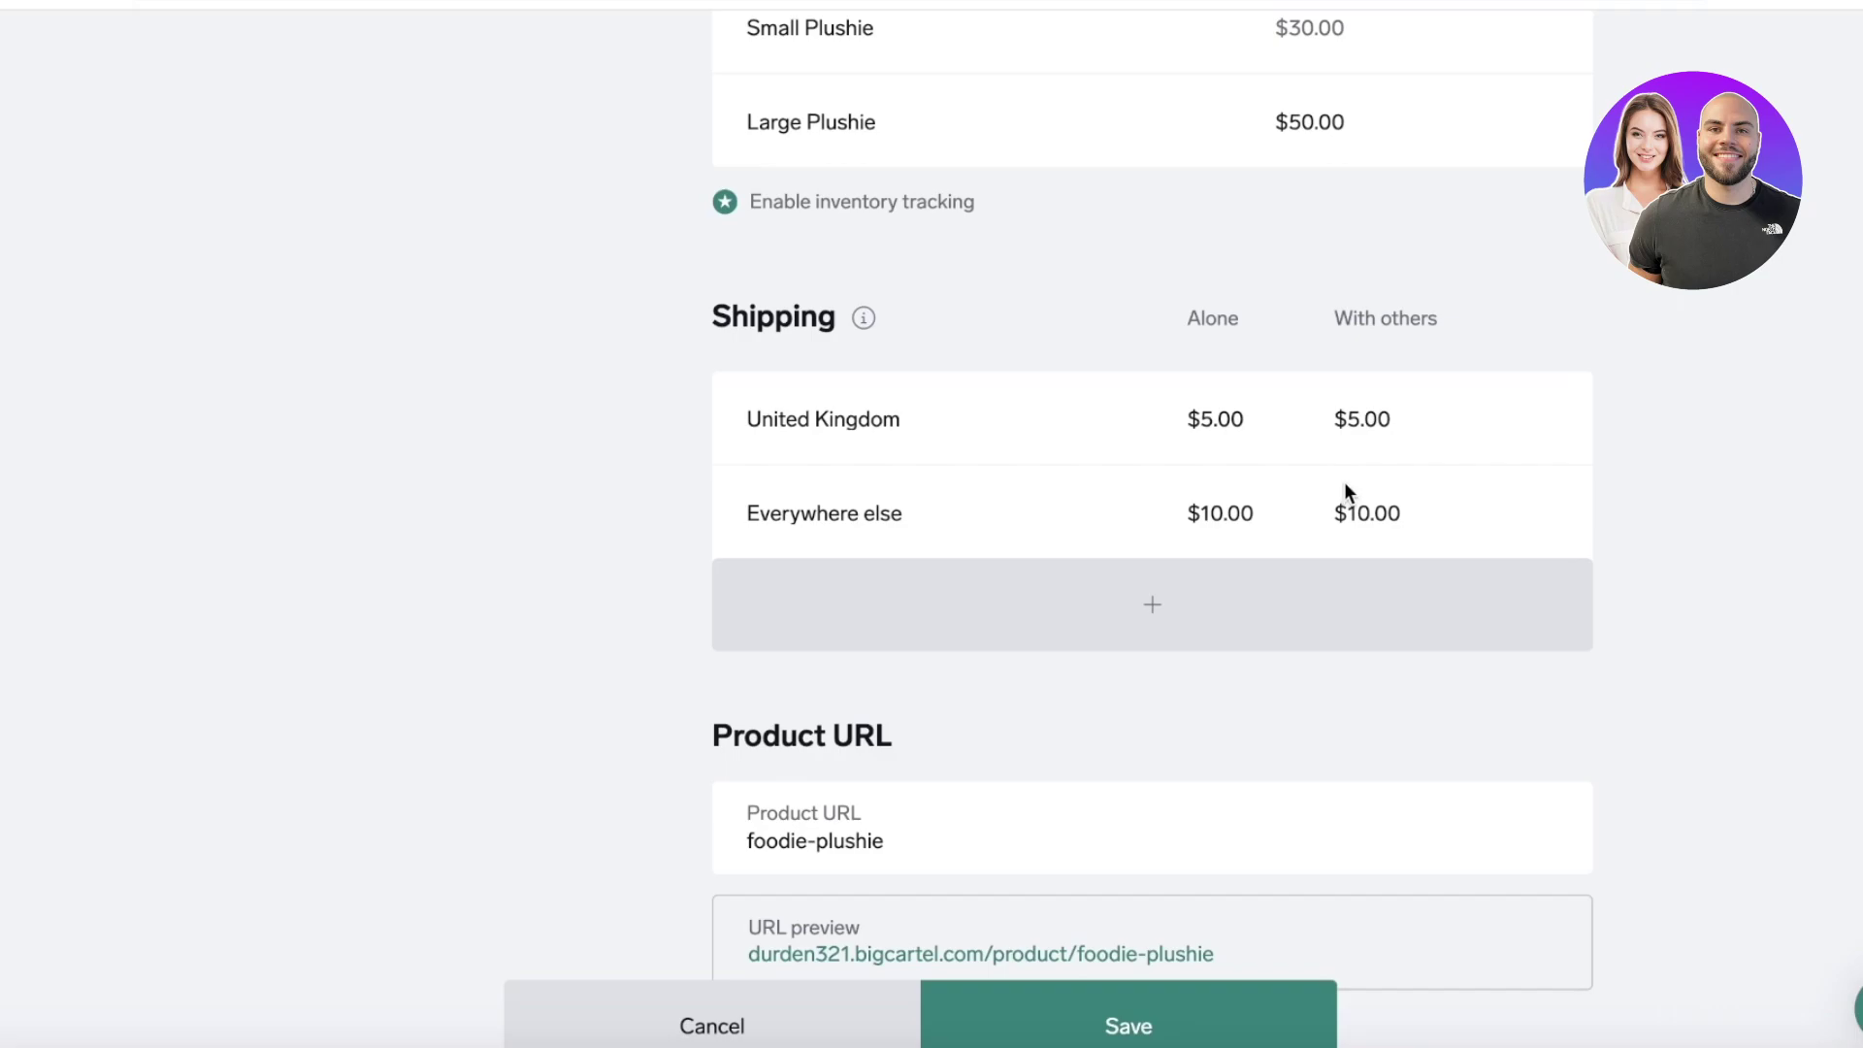
# Set with-others shipping to $4.00 for the United Kingdom and $8.00 for Everywhere else.
pyautogui.doubleClick(1352, 409)
pyautogui.doubleClick(1362, 430)
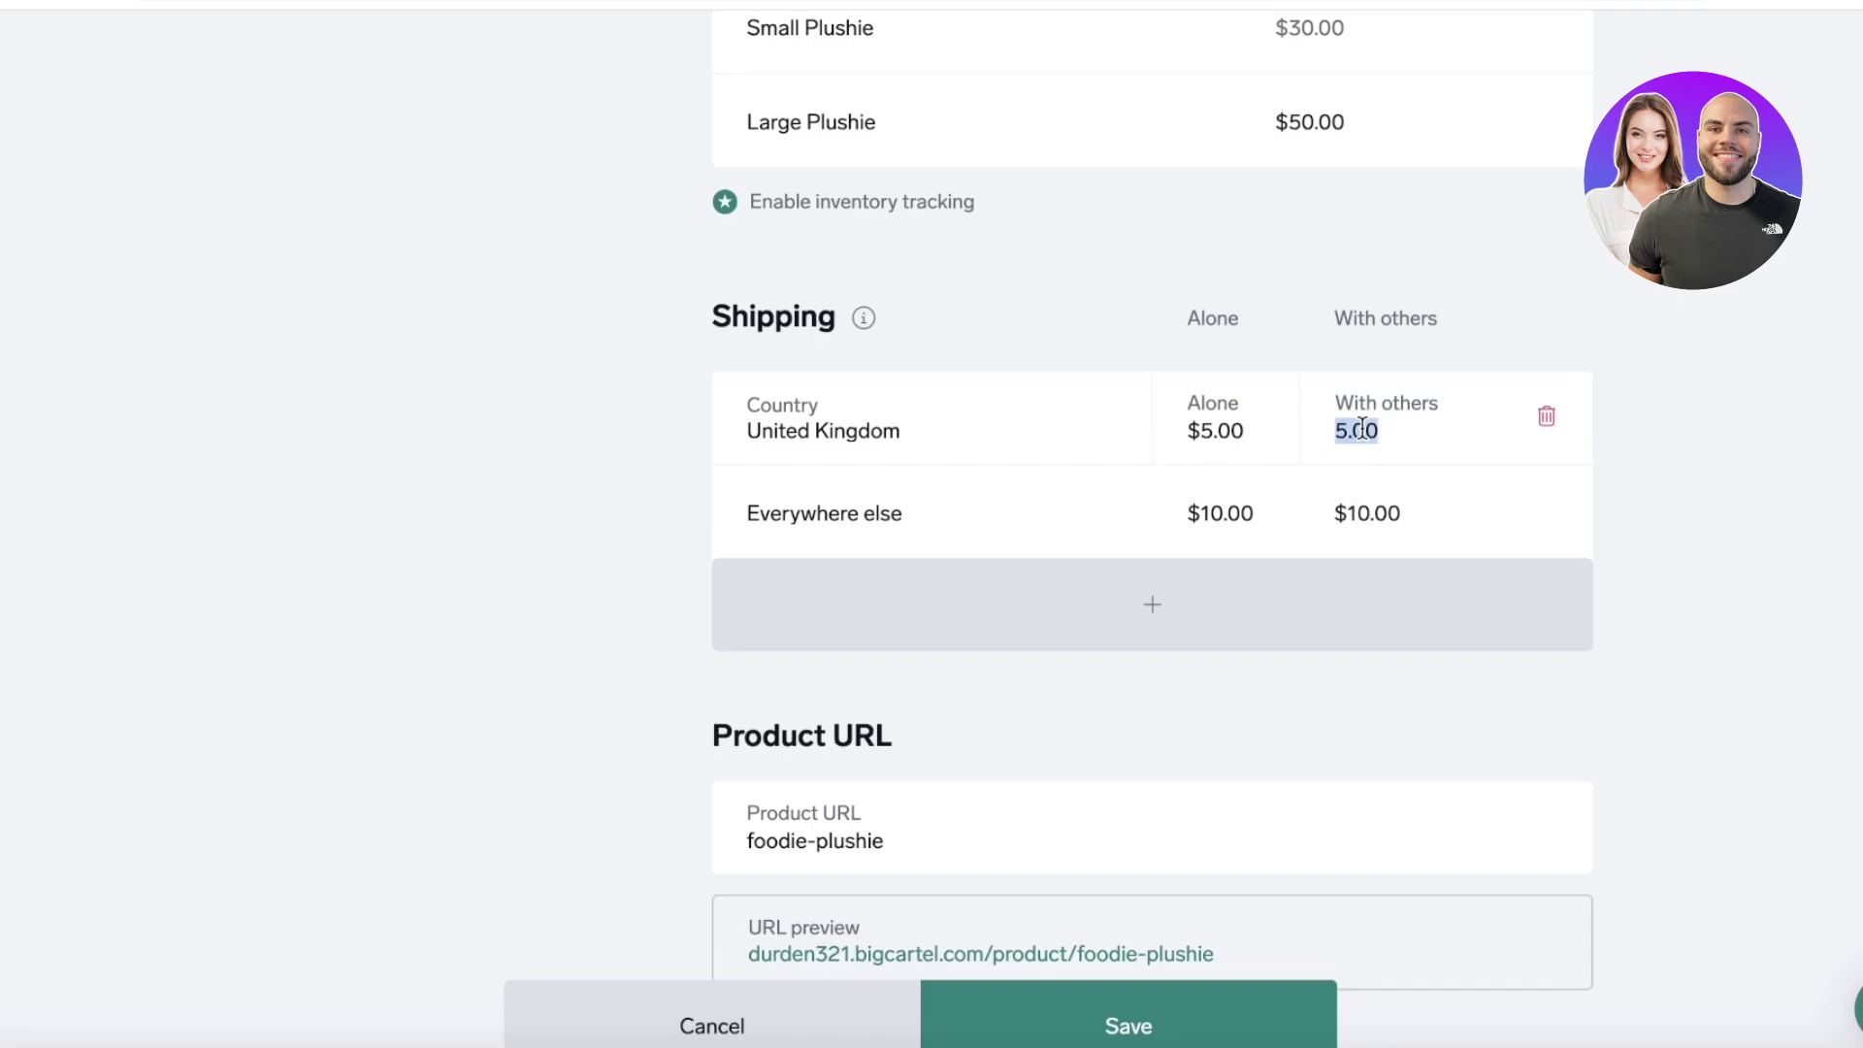
pyautogui.write('4')
pyautogui.click(1684, 469)
pyautogui.click(1339, 519)
pyautogui.doubleClick(1363, 521)
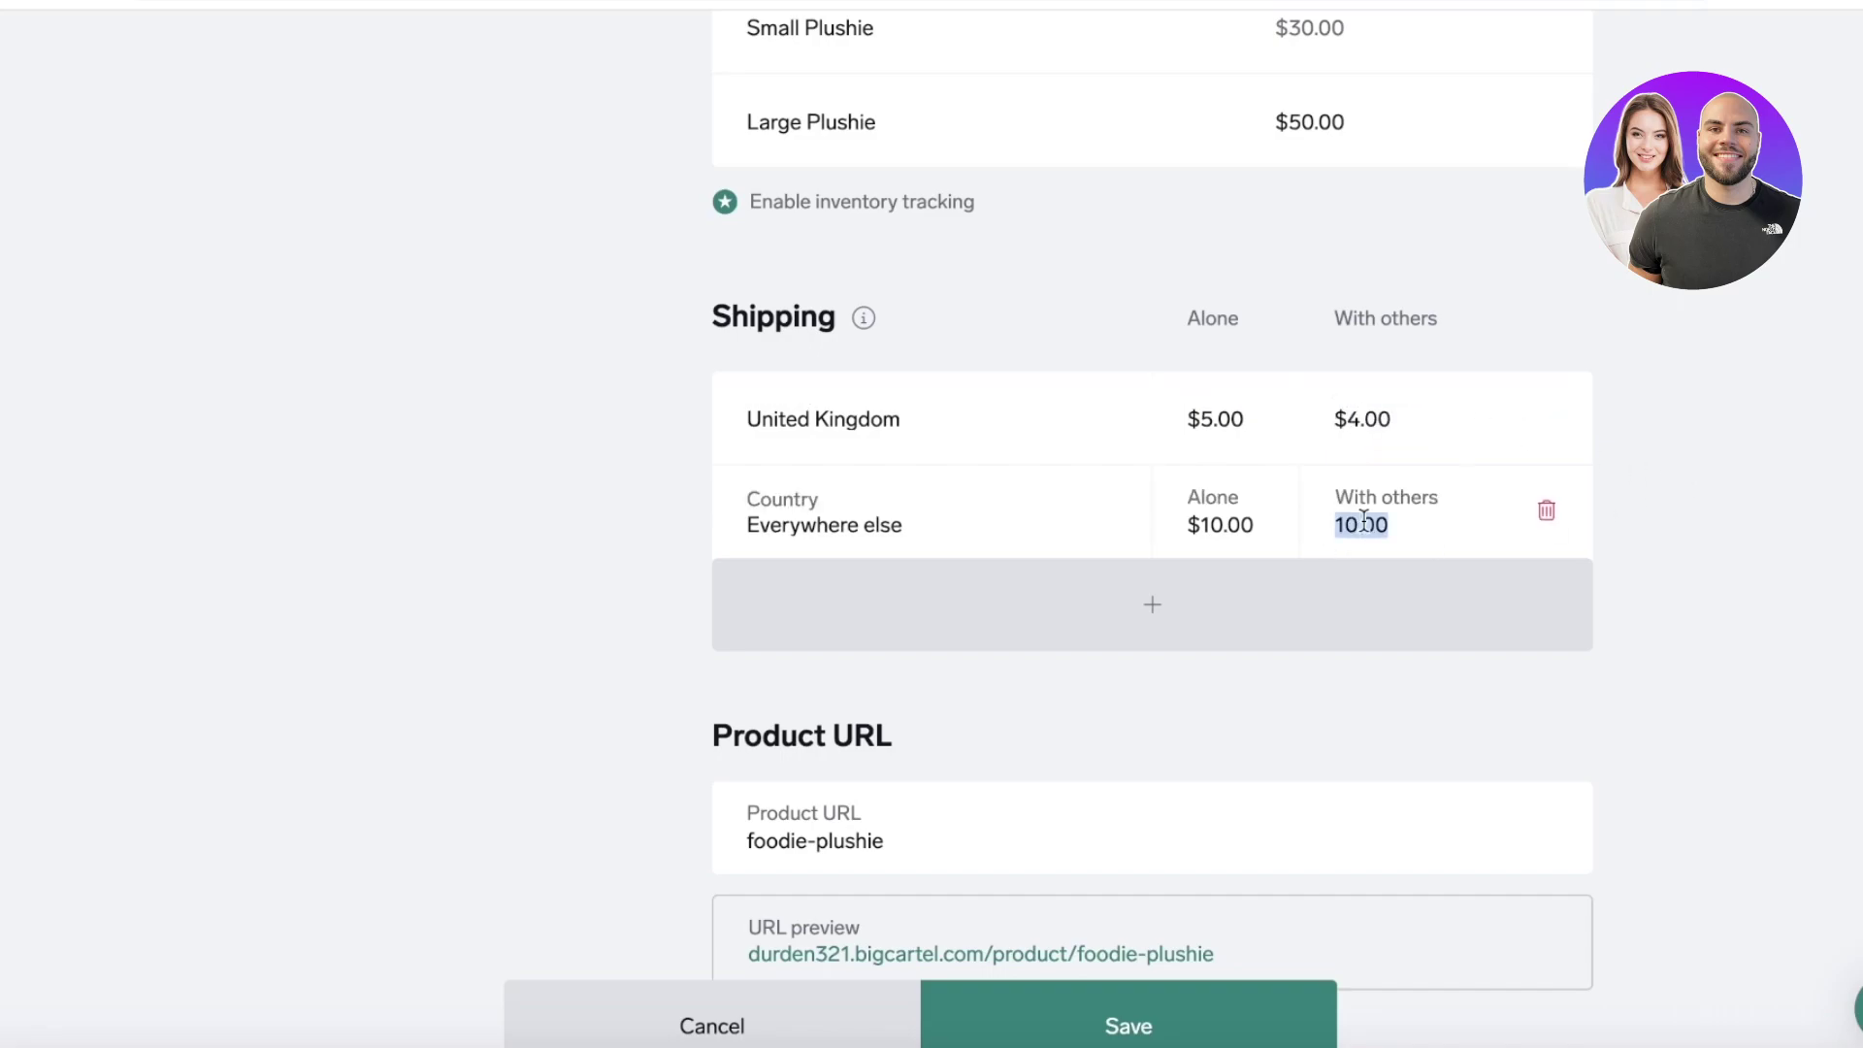
pyautogui.write('8')
pyautogui.click(1630, 423)
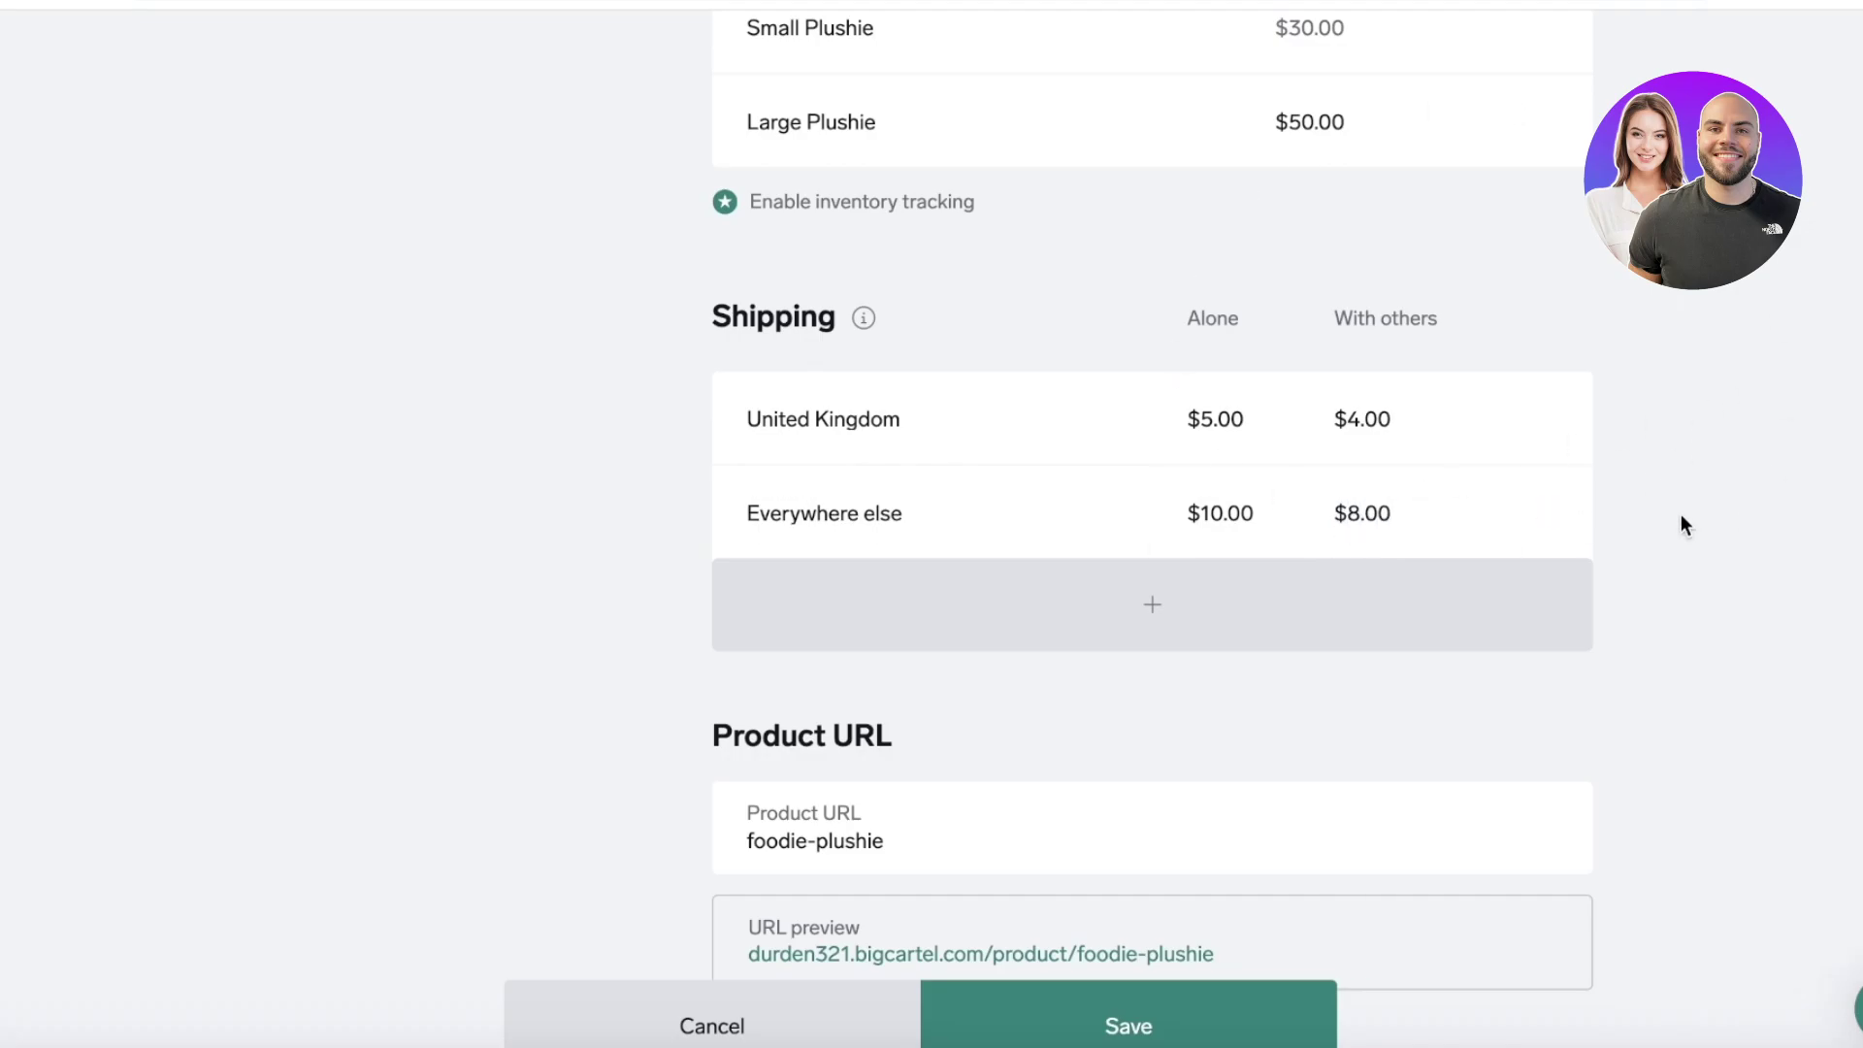
# Save the updated Foodie Plushie product.
pyautogui.scroll(-4, 1775, 529)
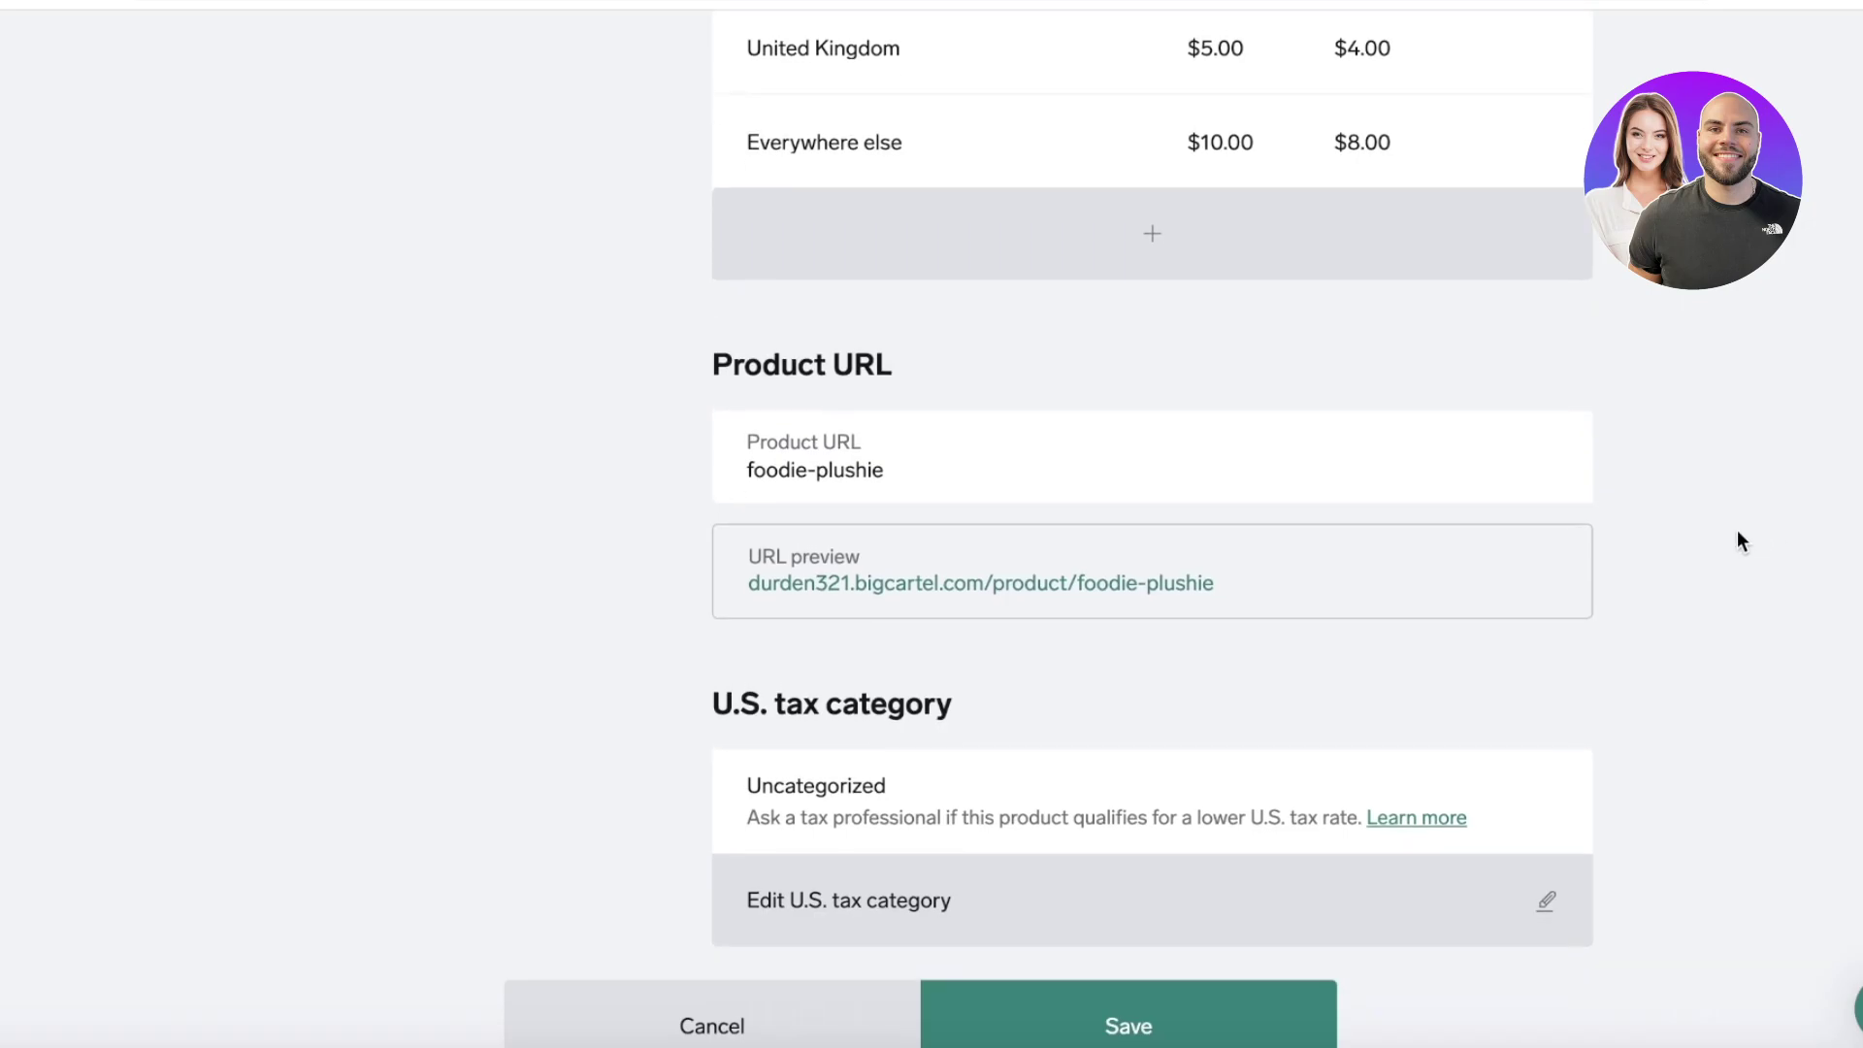
pyautogui.scroll(-5, 1734, 536)
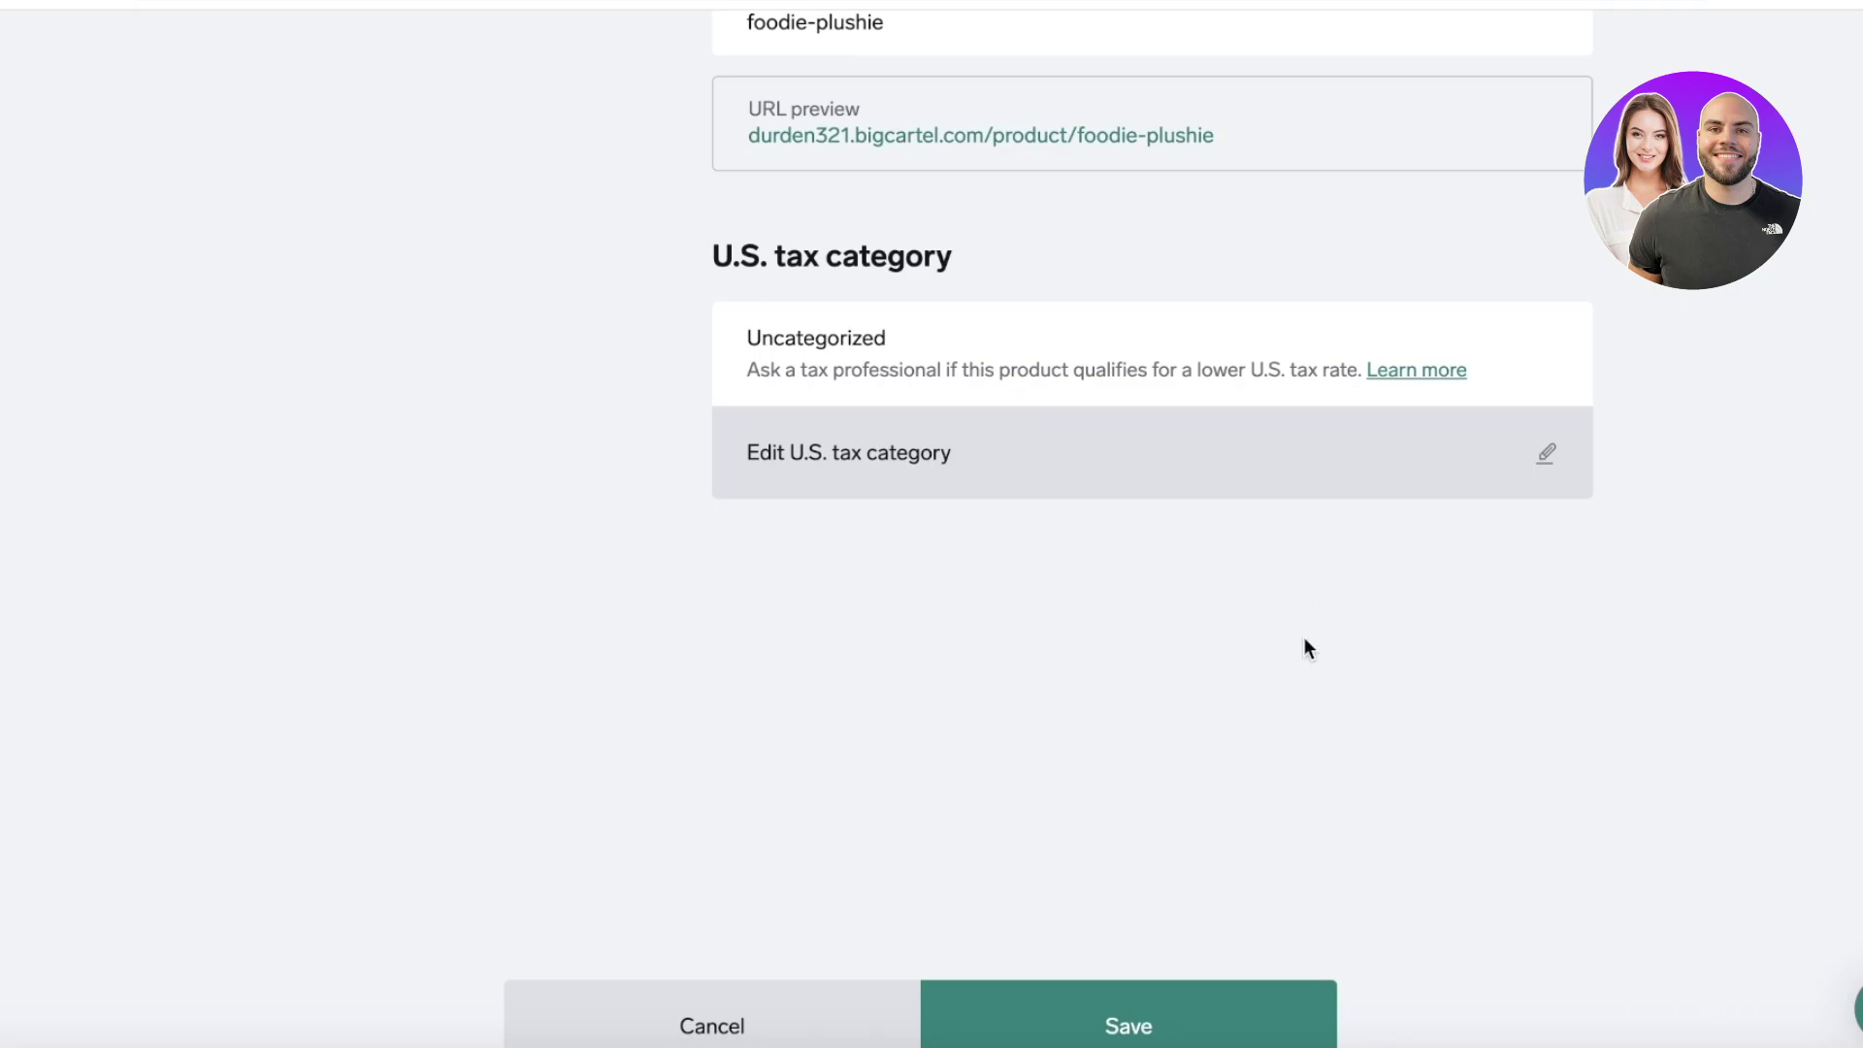
pyautogui.click(1173, 1022)
# View the Discounts upsell page, then open the shop's Account page.
pyautogui.scroll(12, 1675, 615)
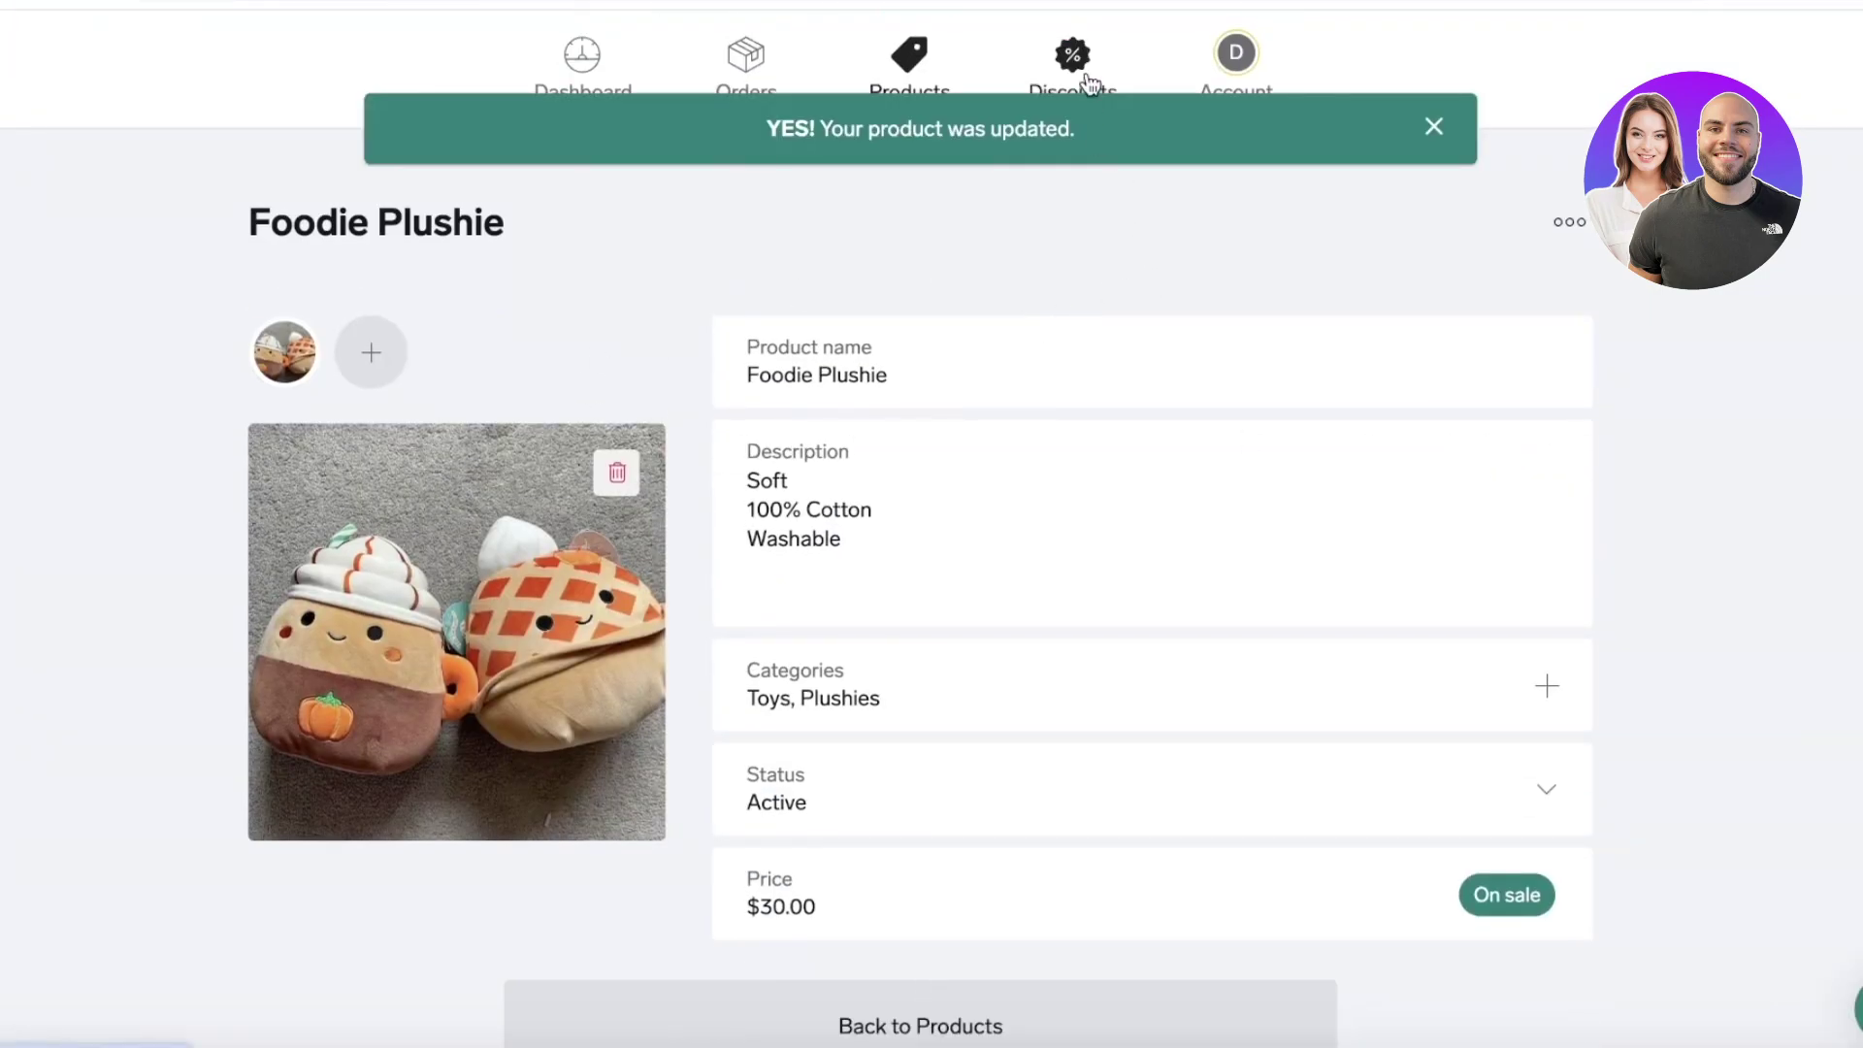
pyautogui.click(1088, 78)
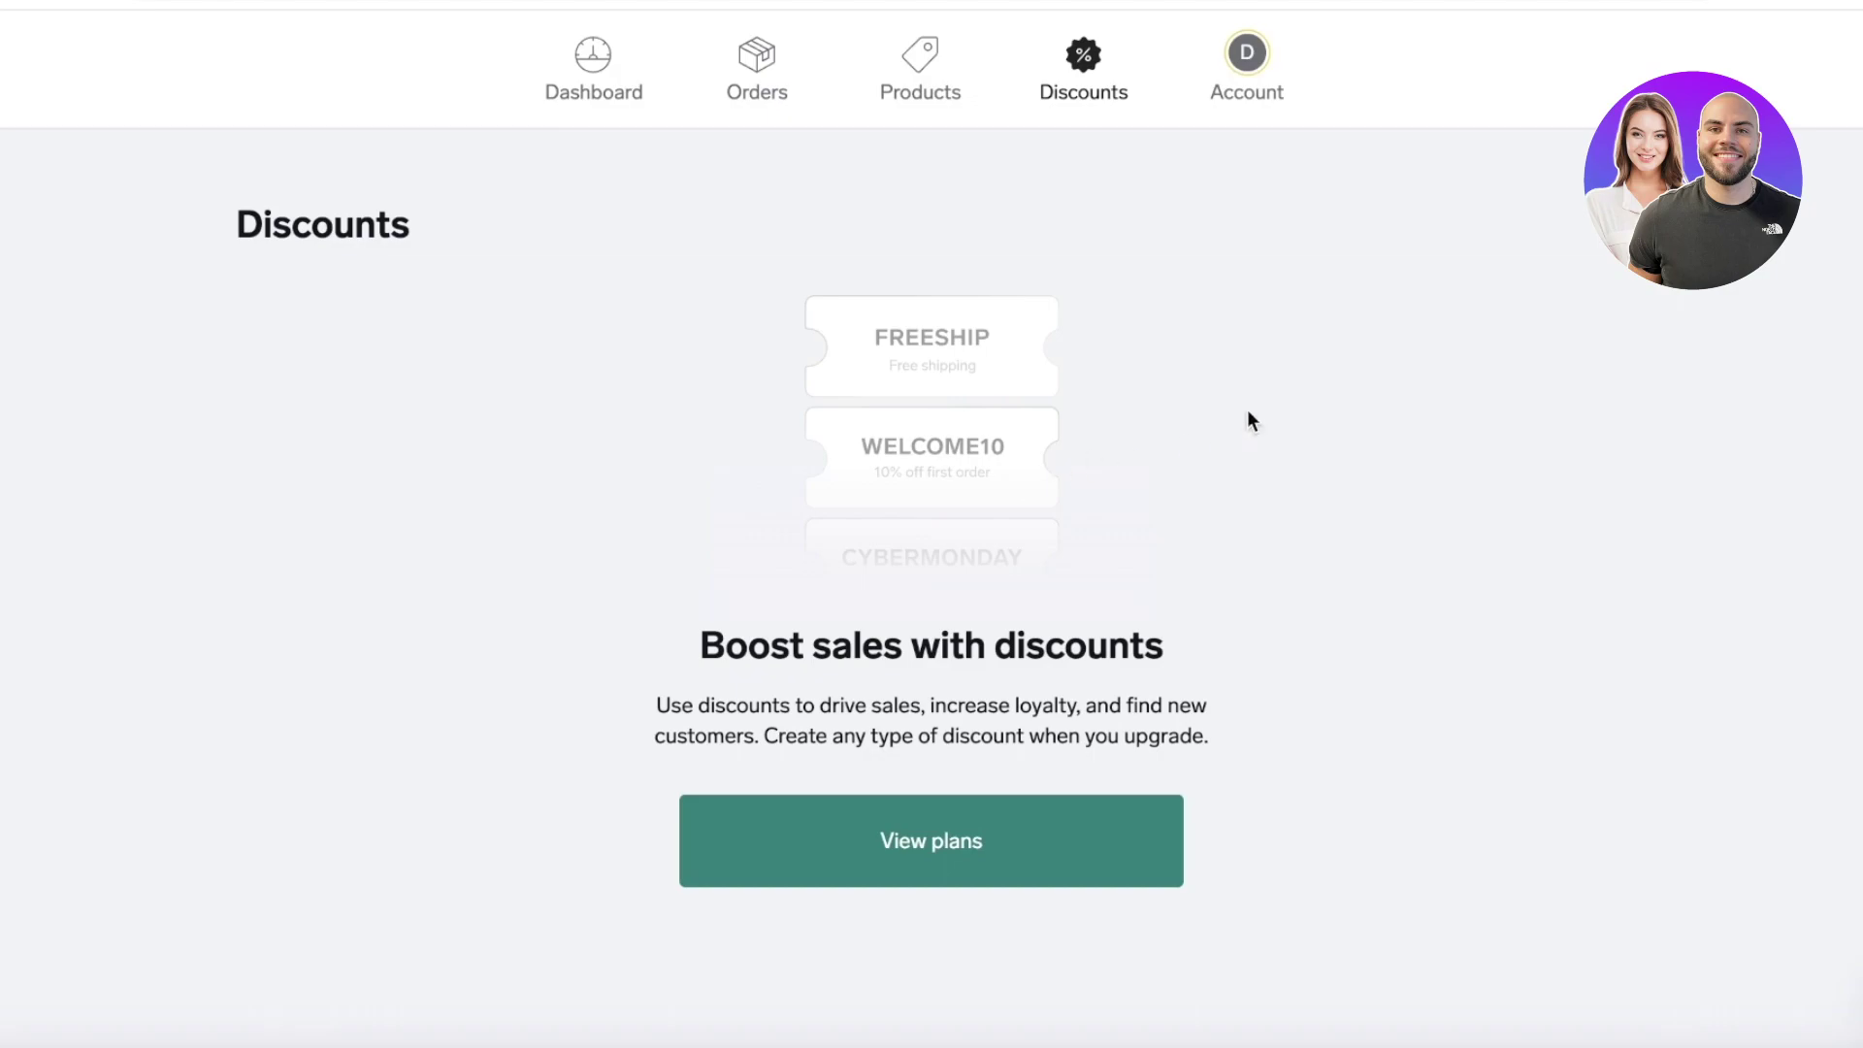
pyautogui.click(1247, 59)
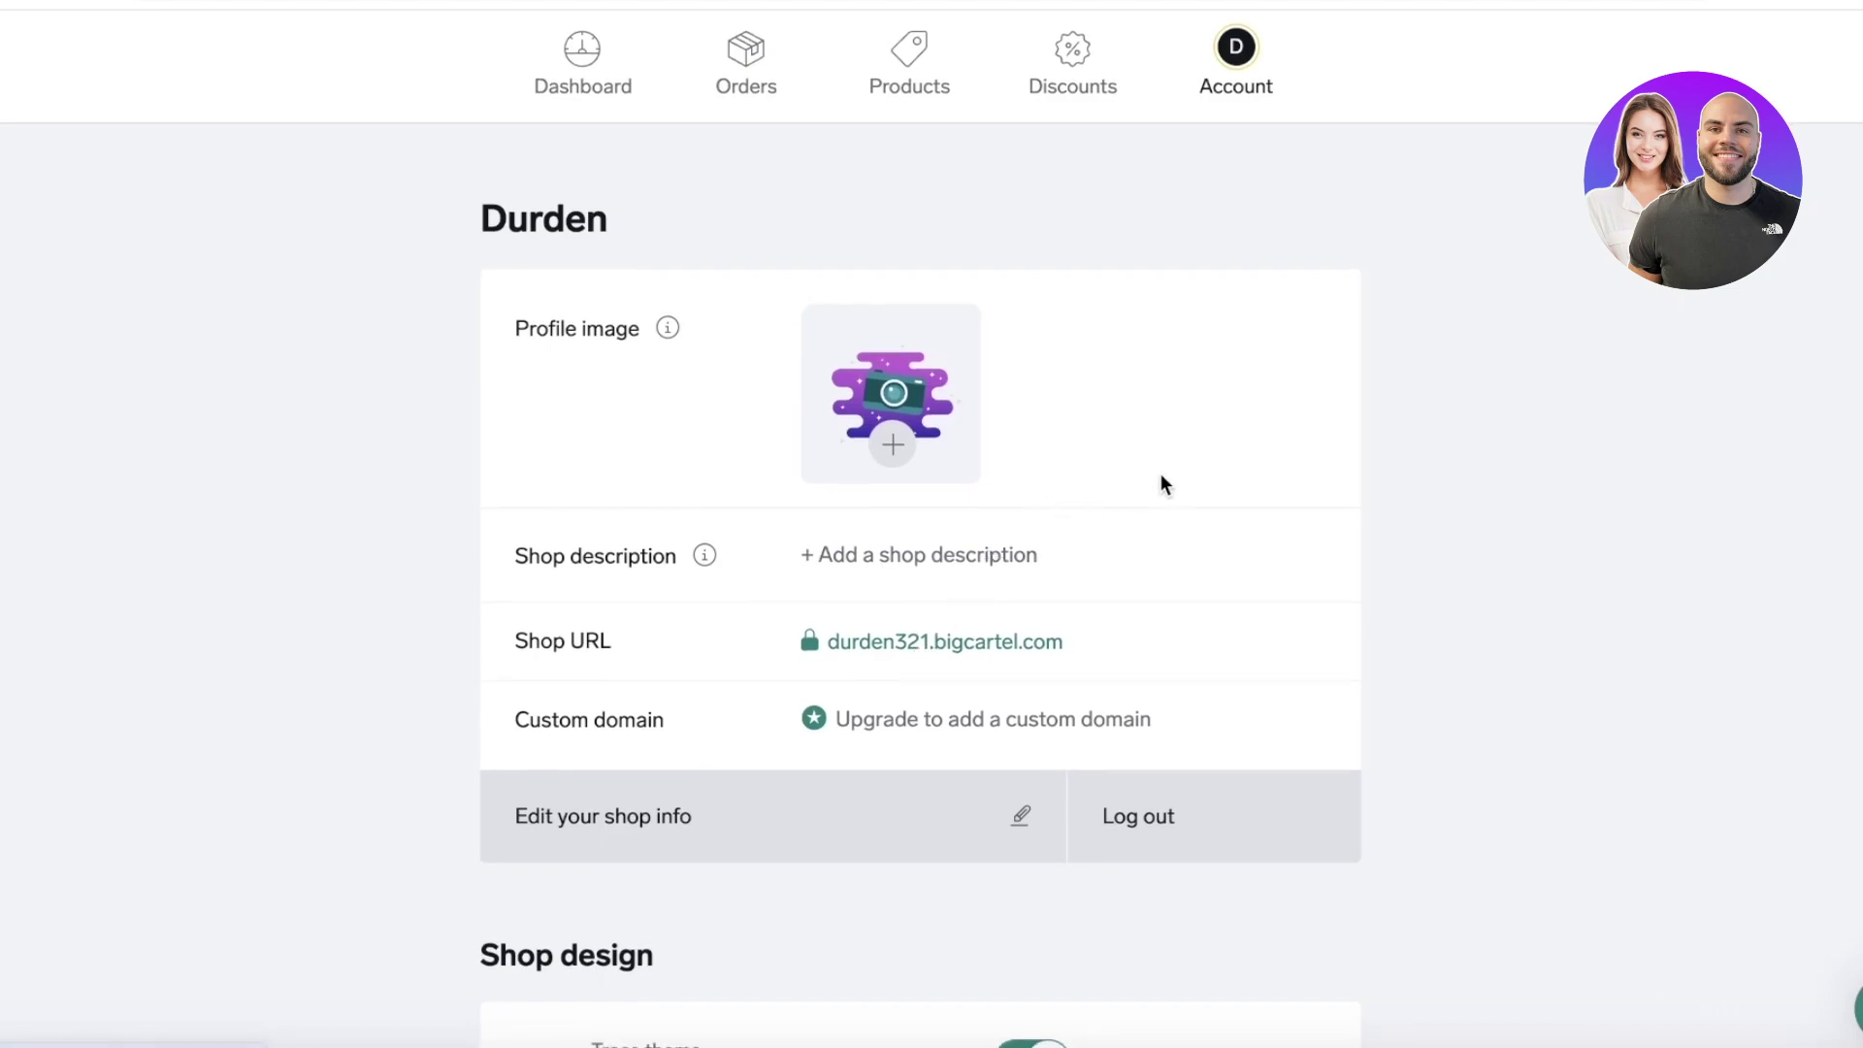
pyautogui.click(1230, 77)
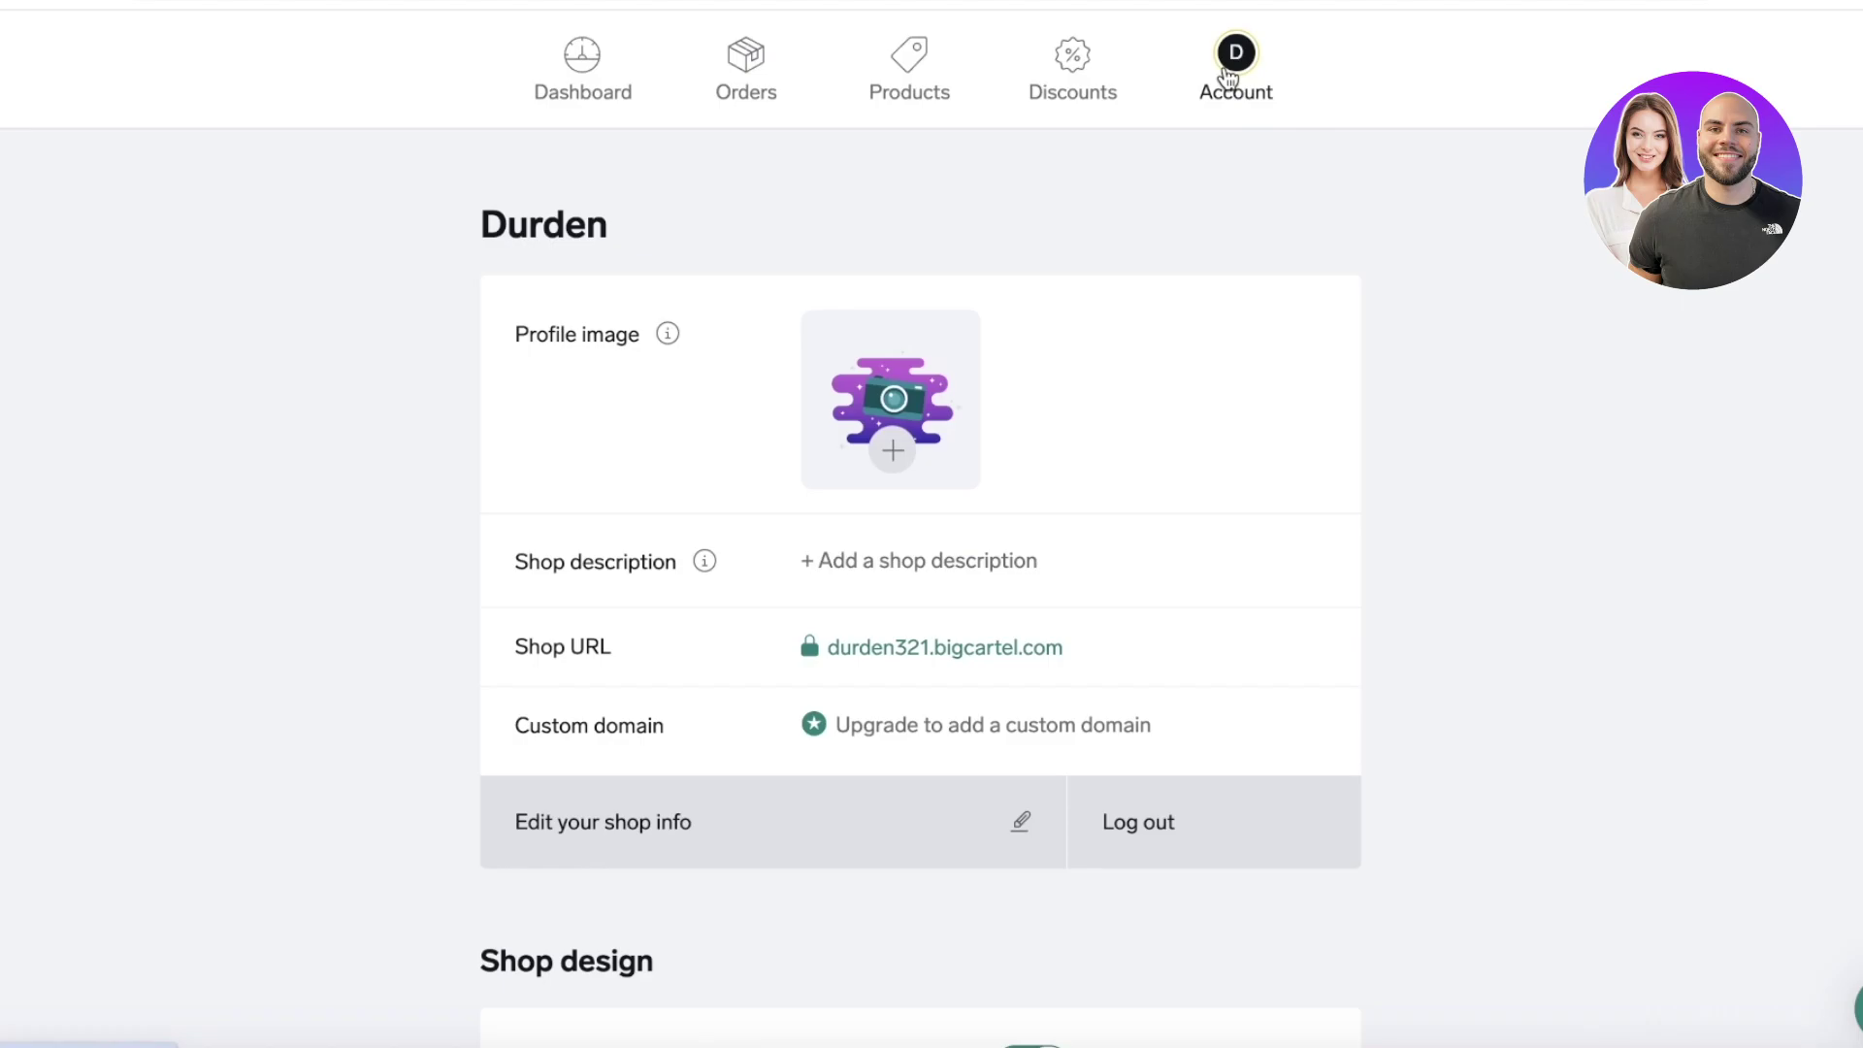
pyautogui.scroll(-6, 1131, 229)
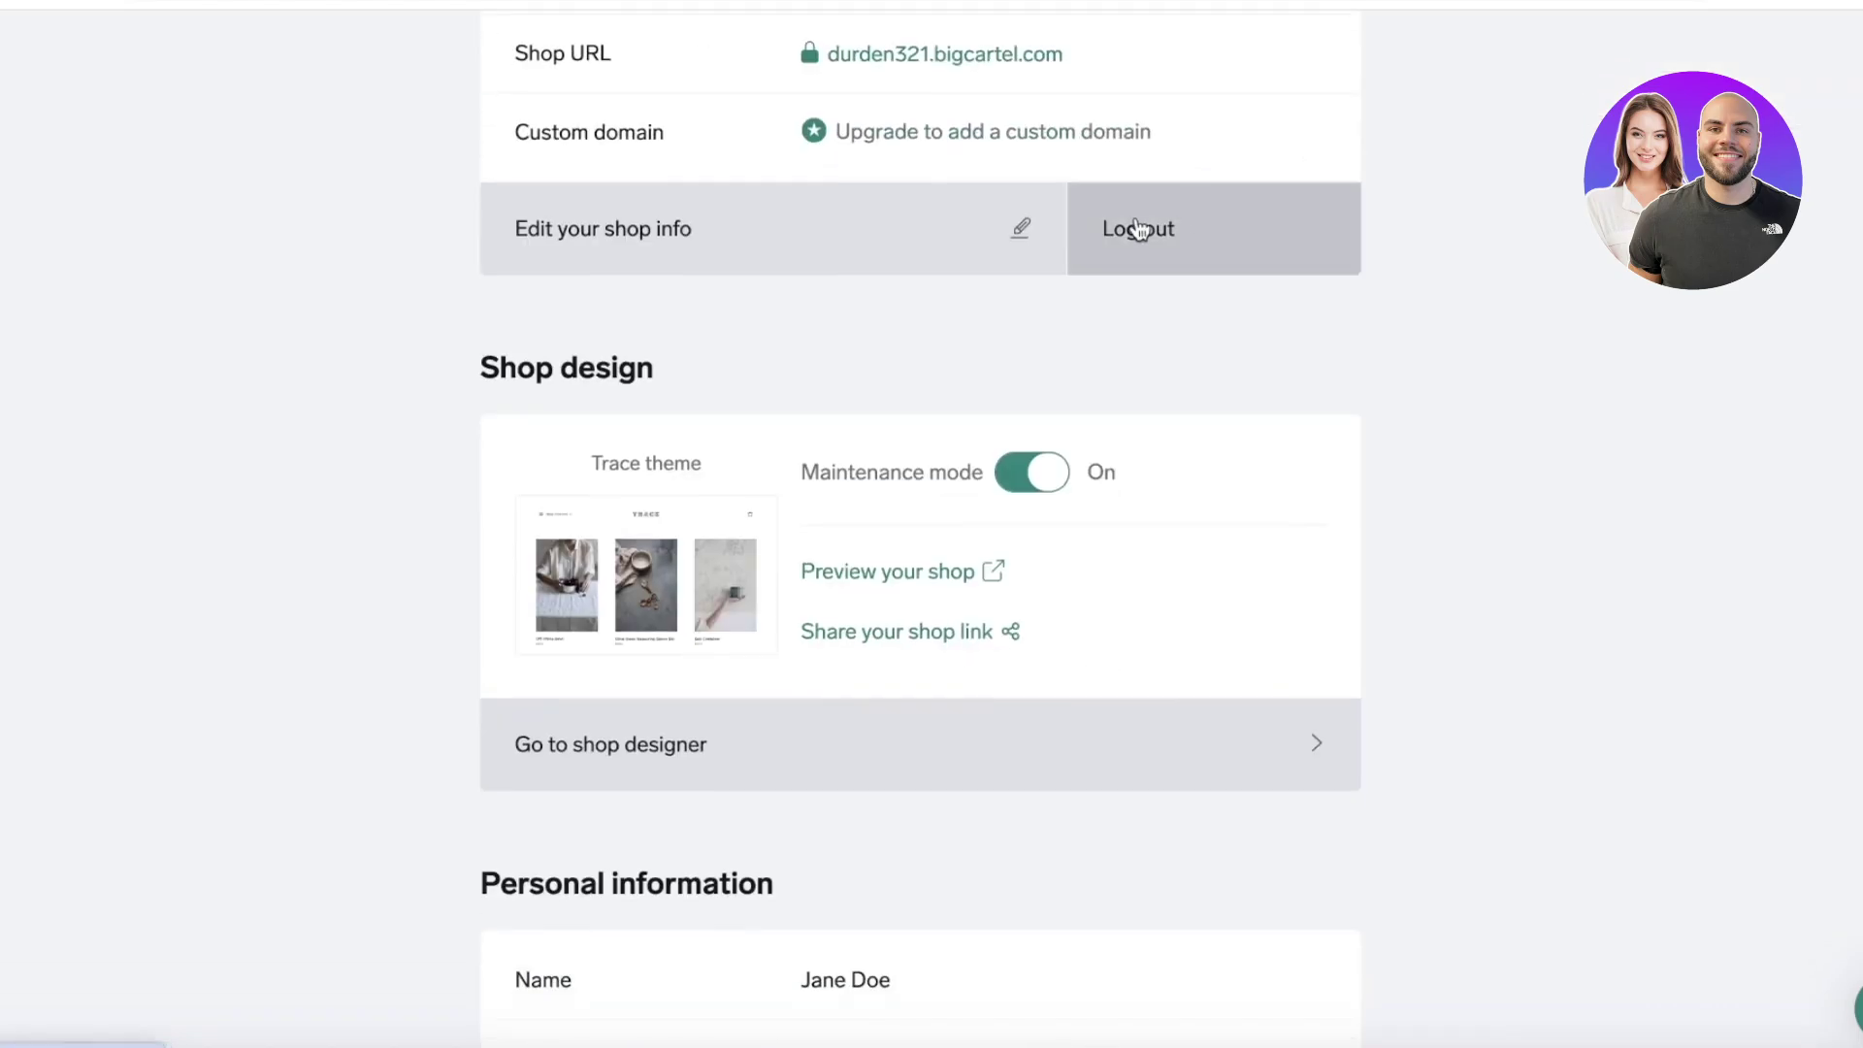
pyautogui.click(941, 791)
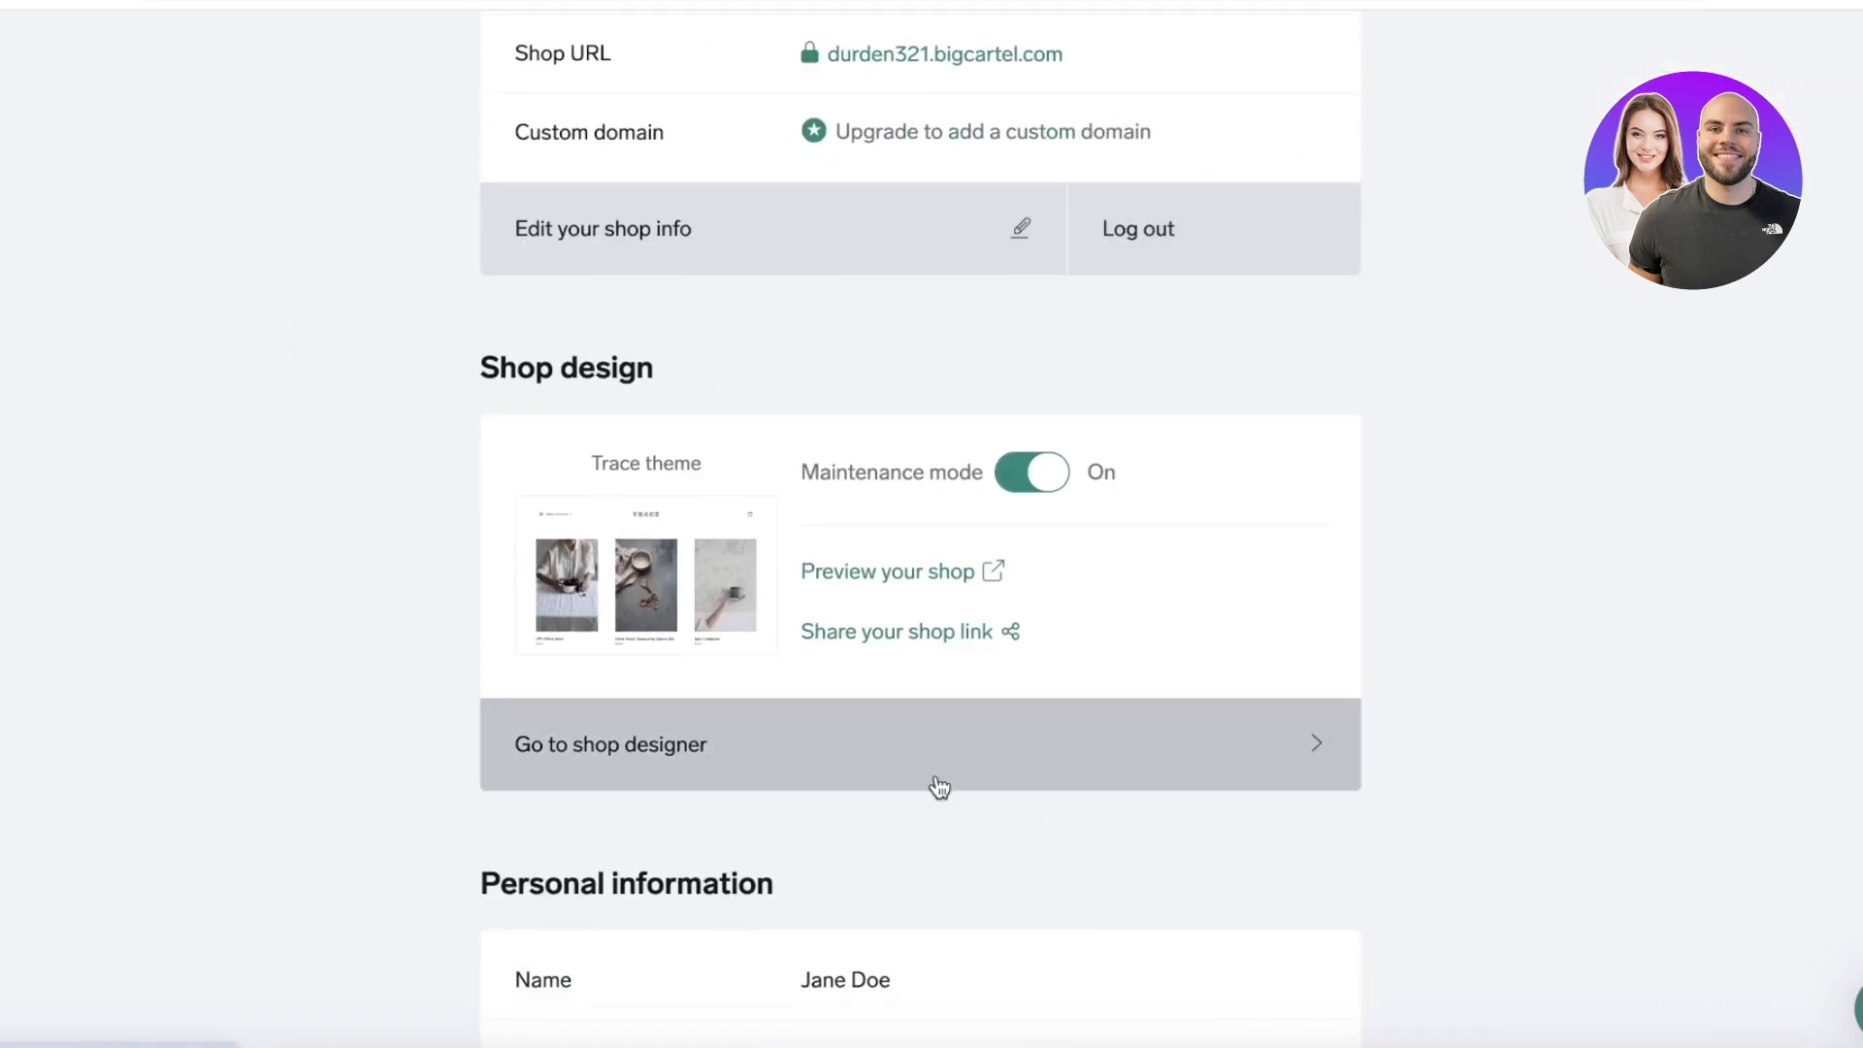
pyautogui.scroll(3, 640, 358)
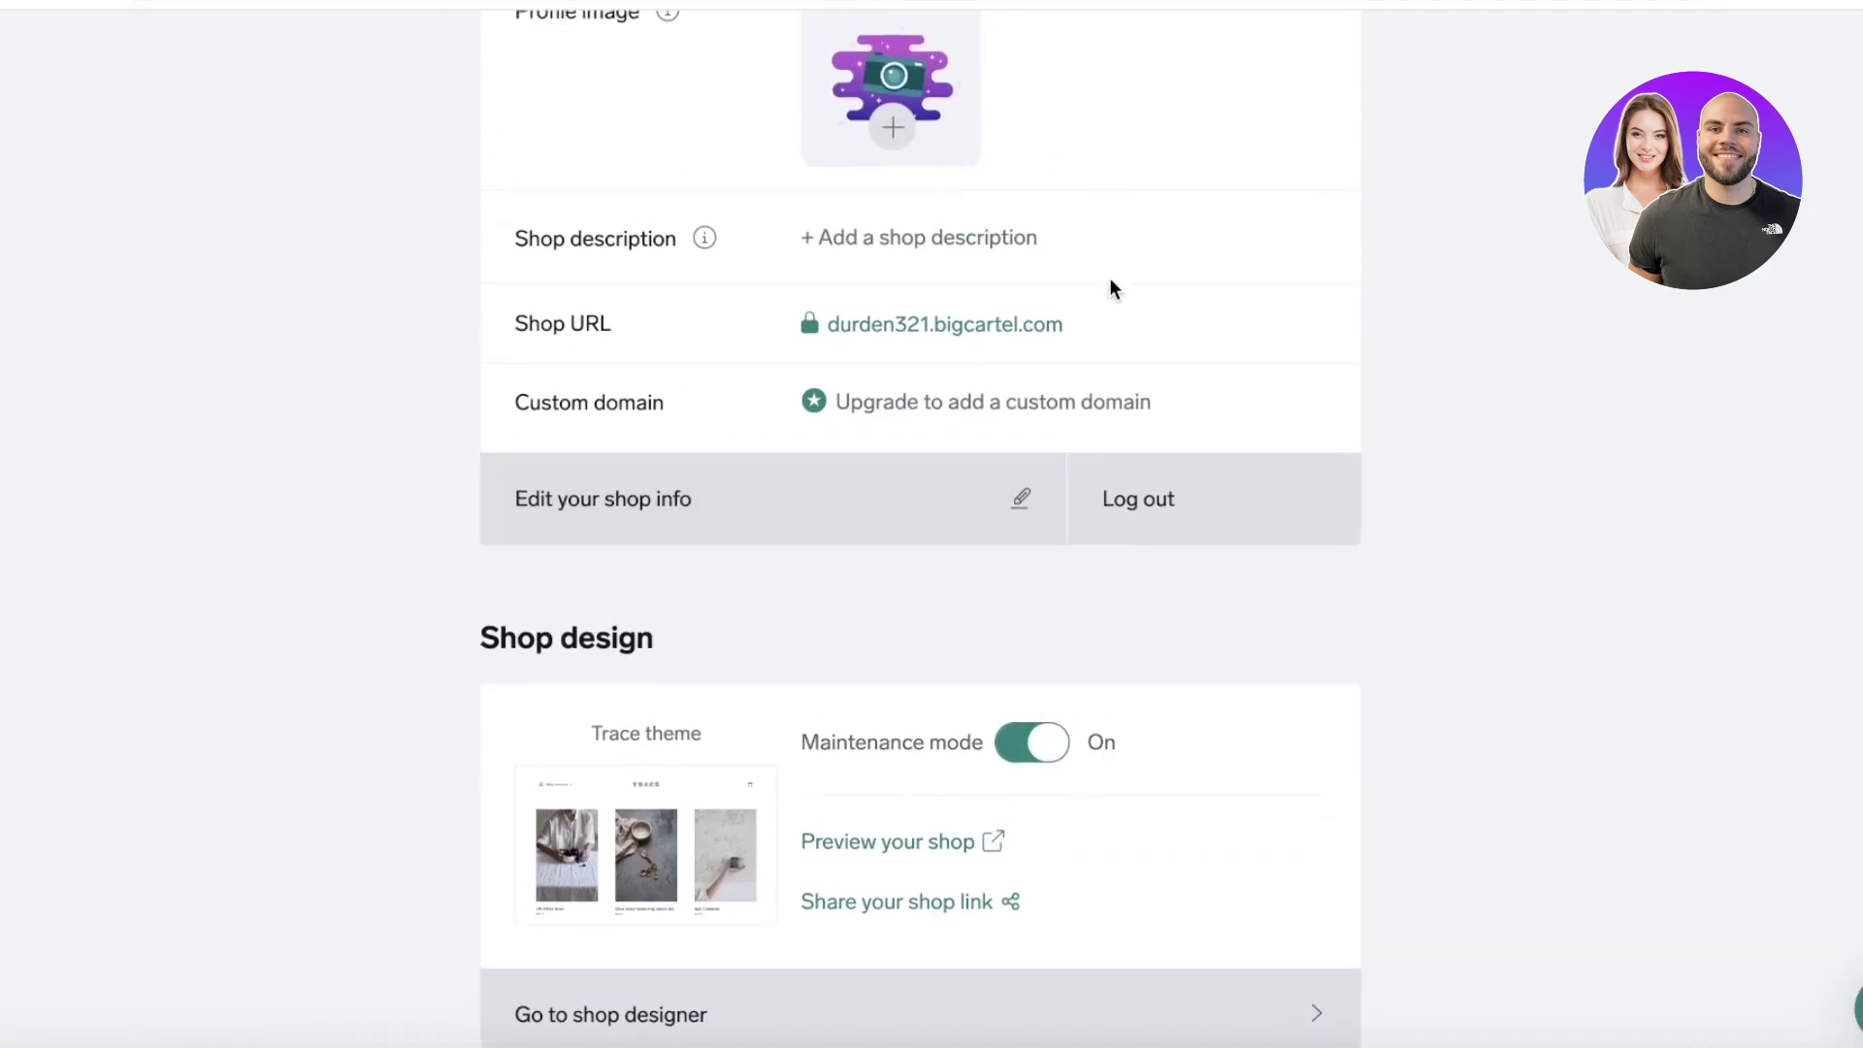
pyautogui.scroll(1, 1110, 281)
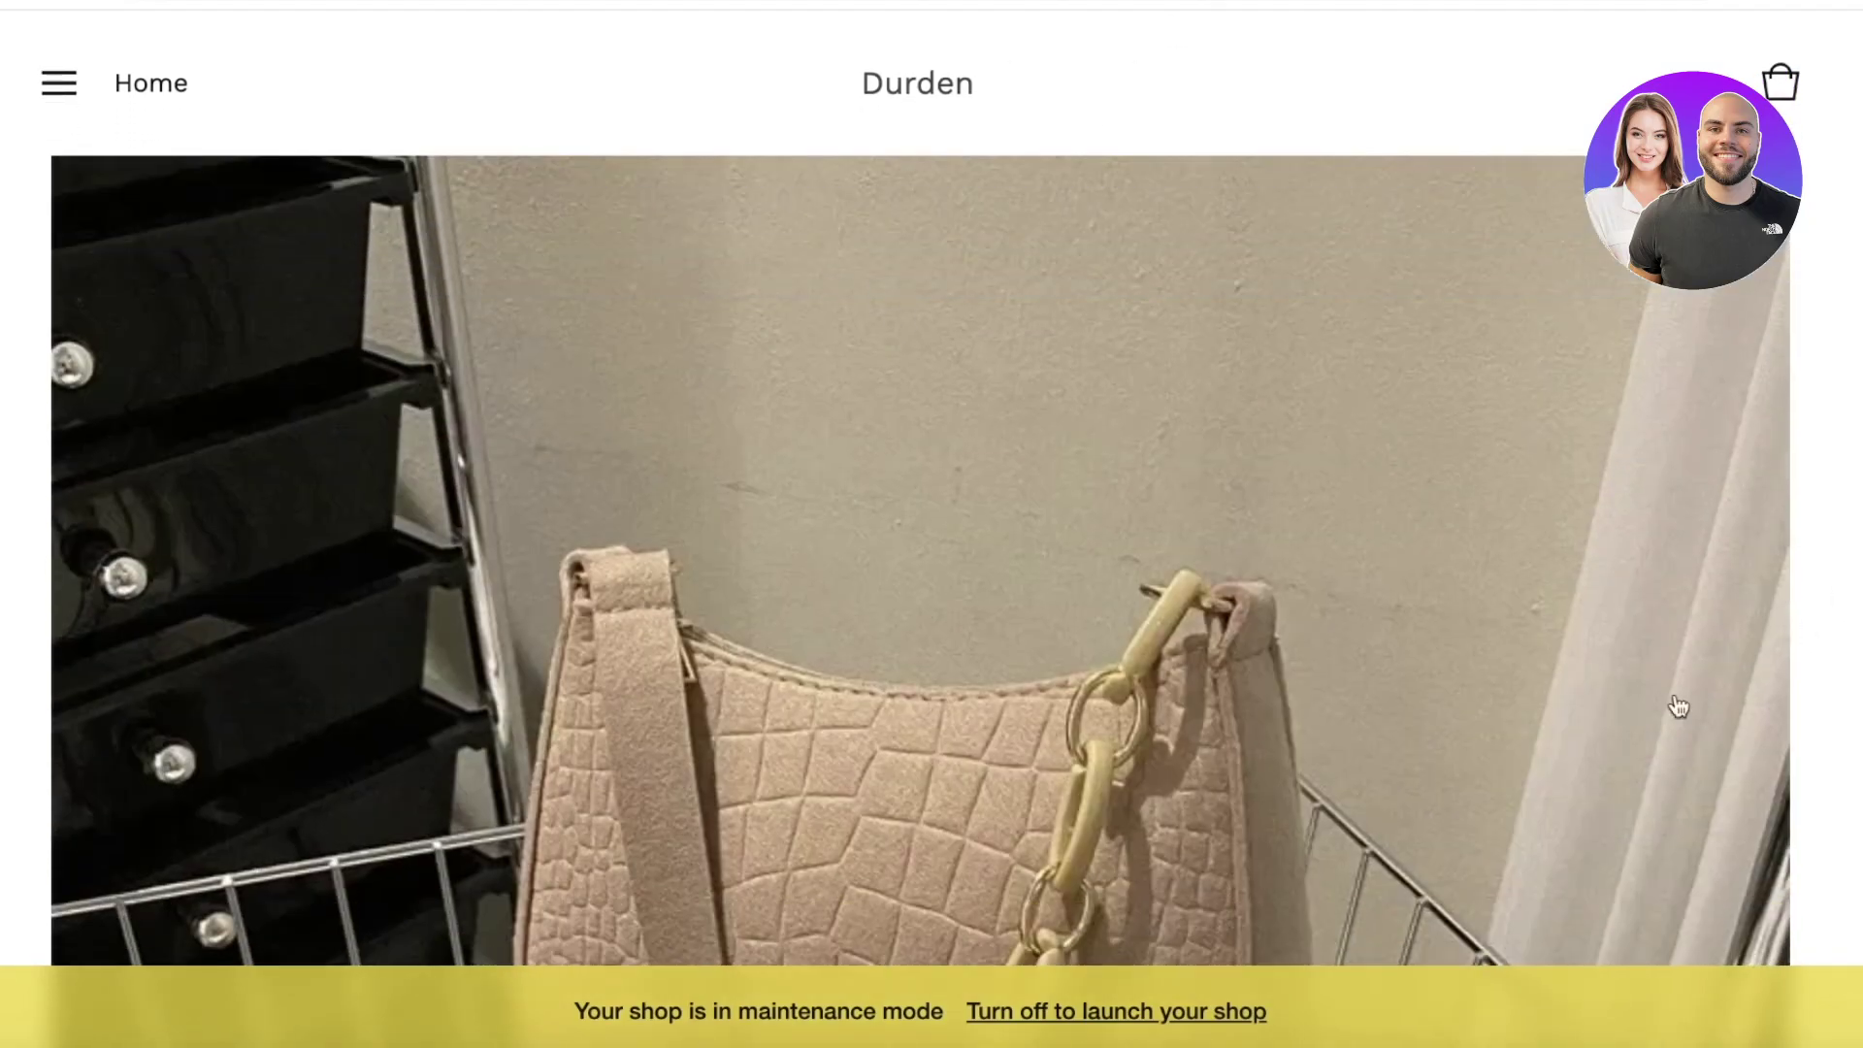
pyautogui.scroll(-10, 1833, 544)
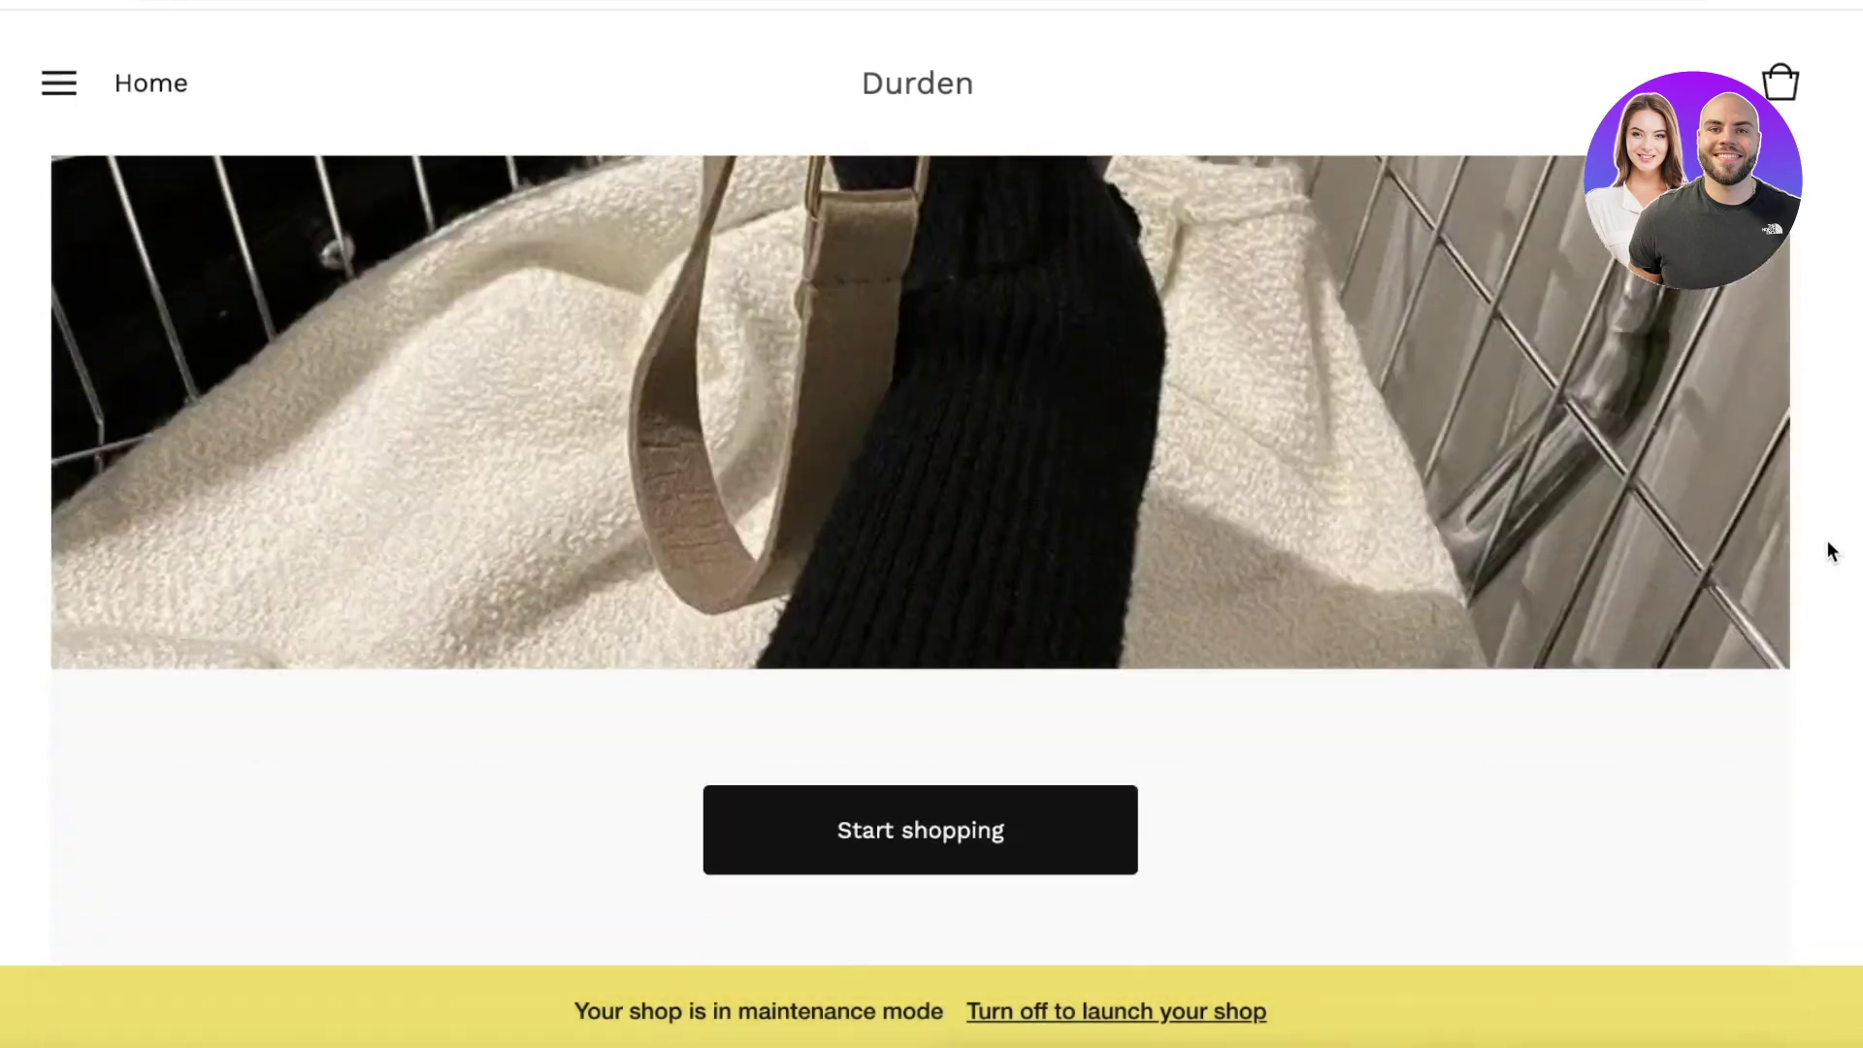
pyautogui.scroll(-6, 1825, 539)
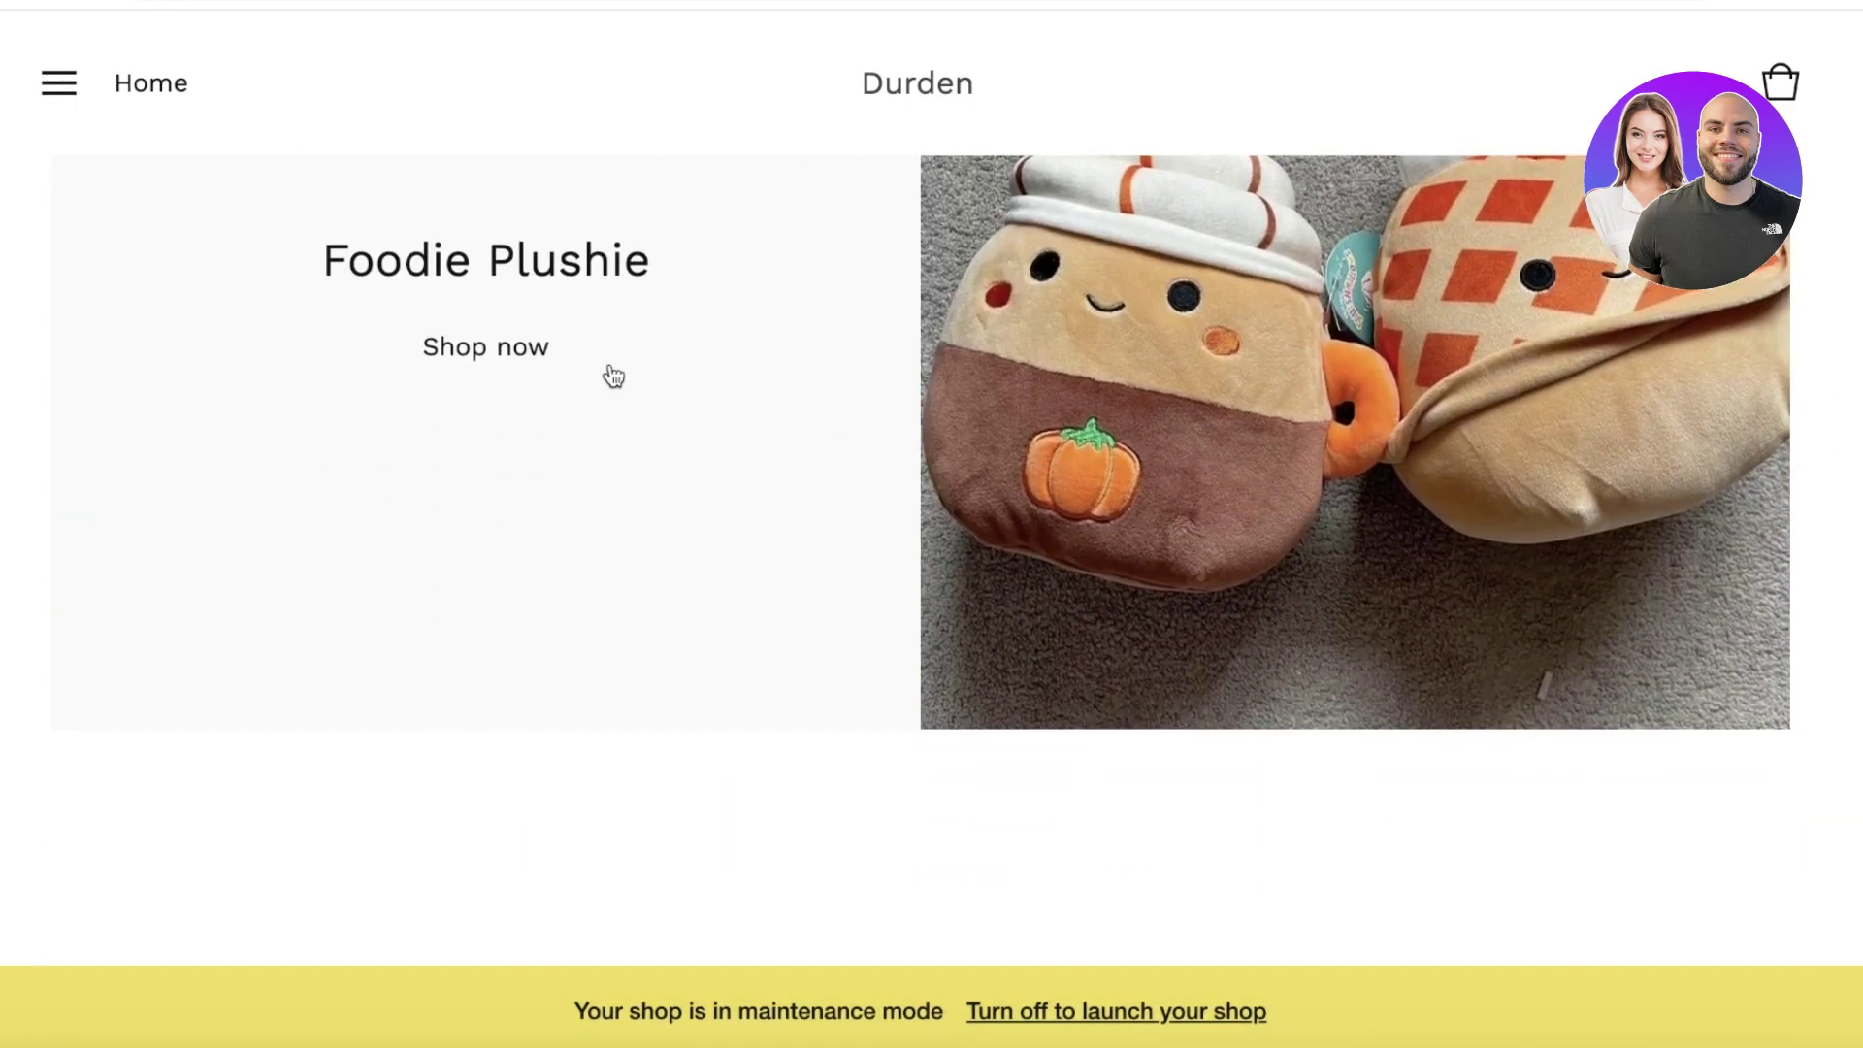
pyautogui.scroll(15, 853, 340)
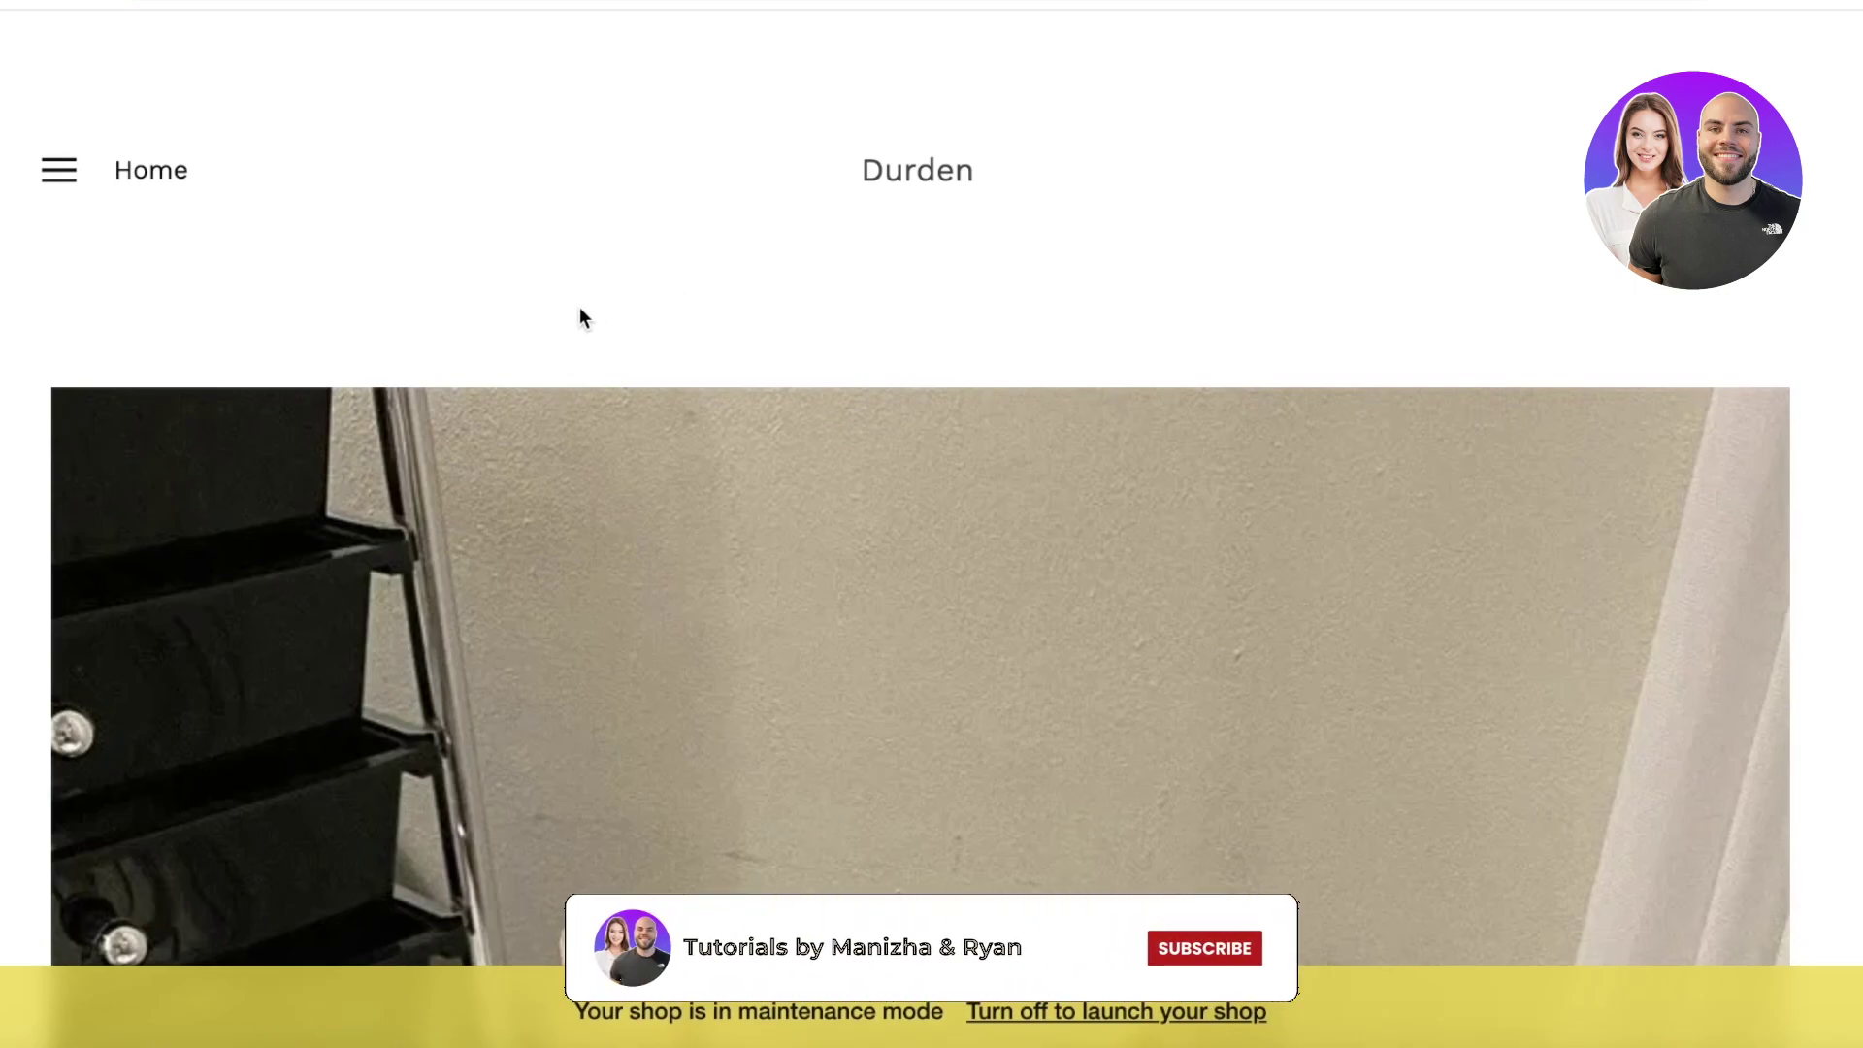
pyautogui.scroll(-2, 136, 112)
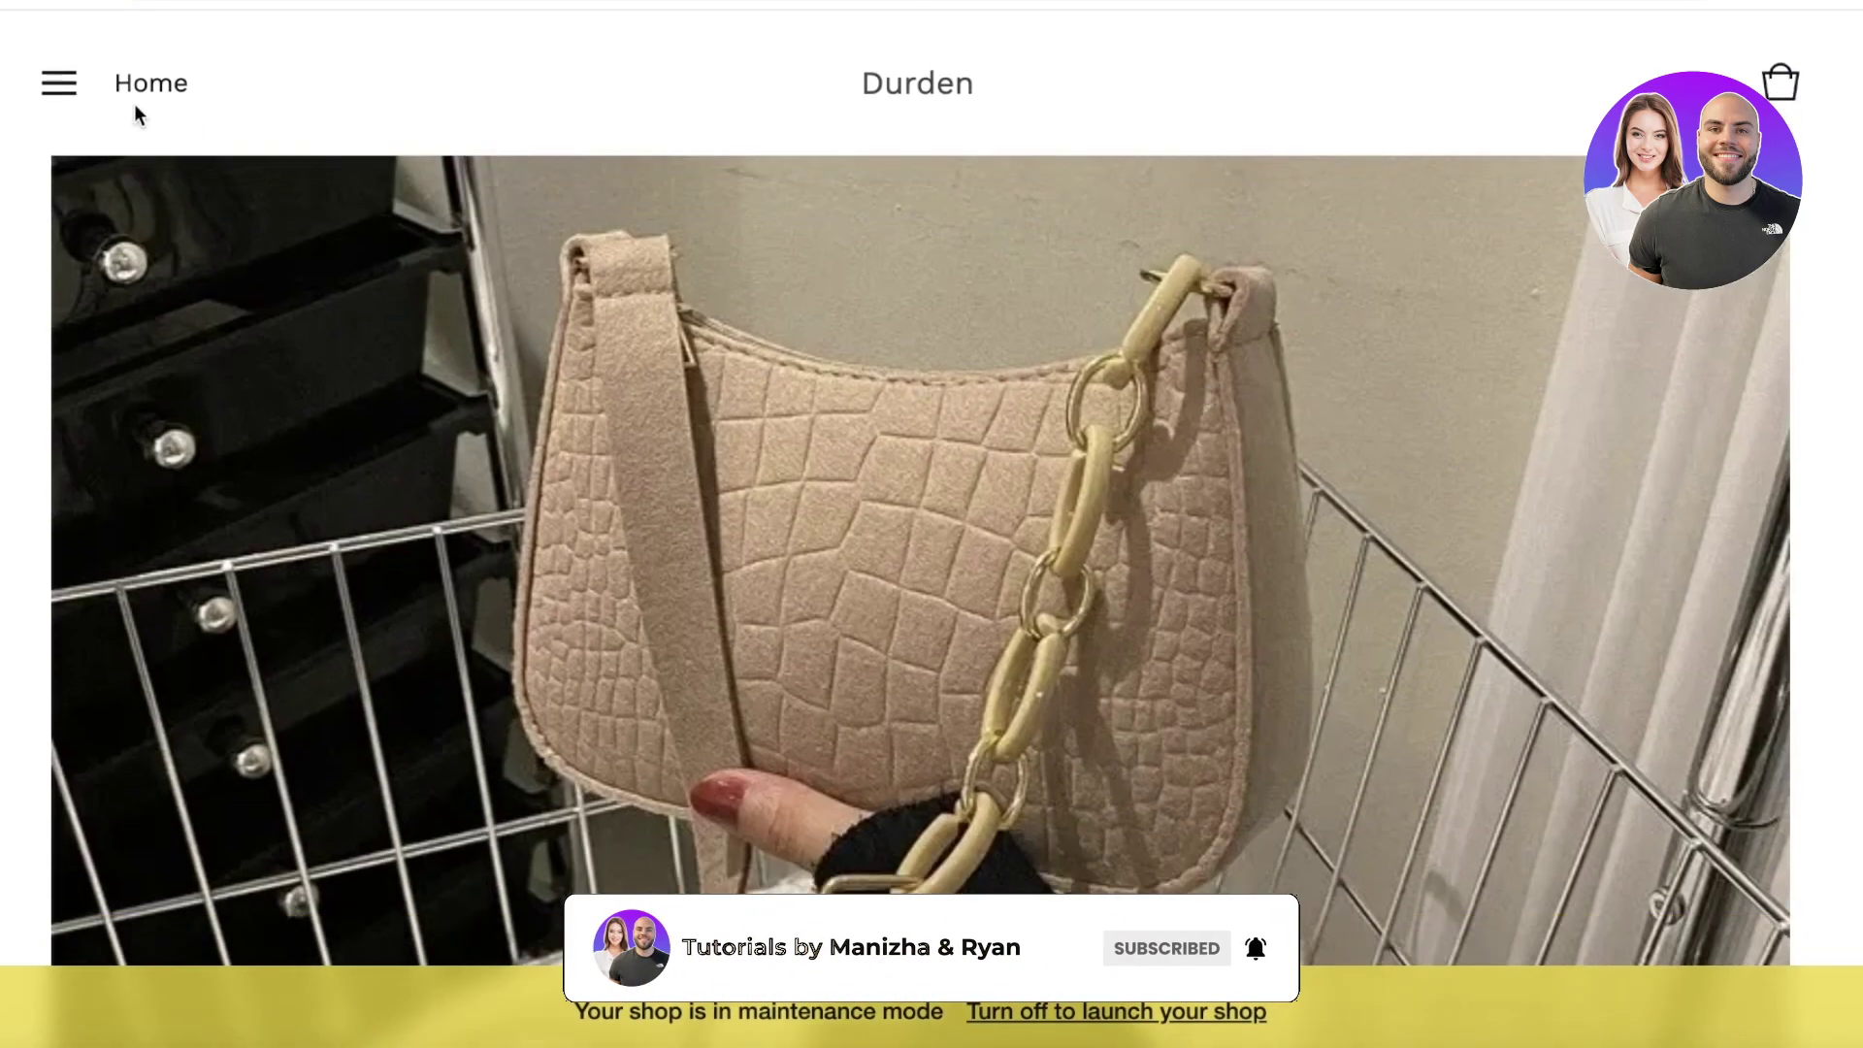
pyautogui.click(70, 83)
pyautogui.click(90, 271)
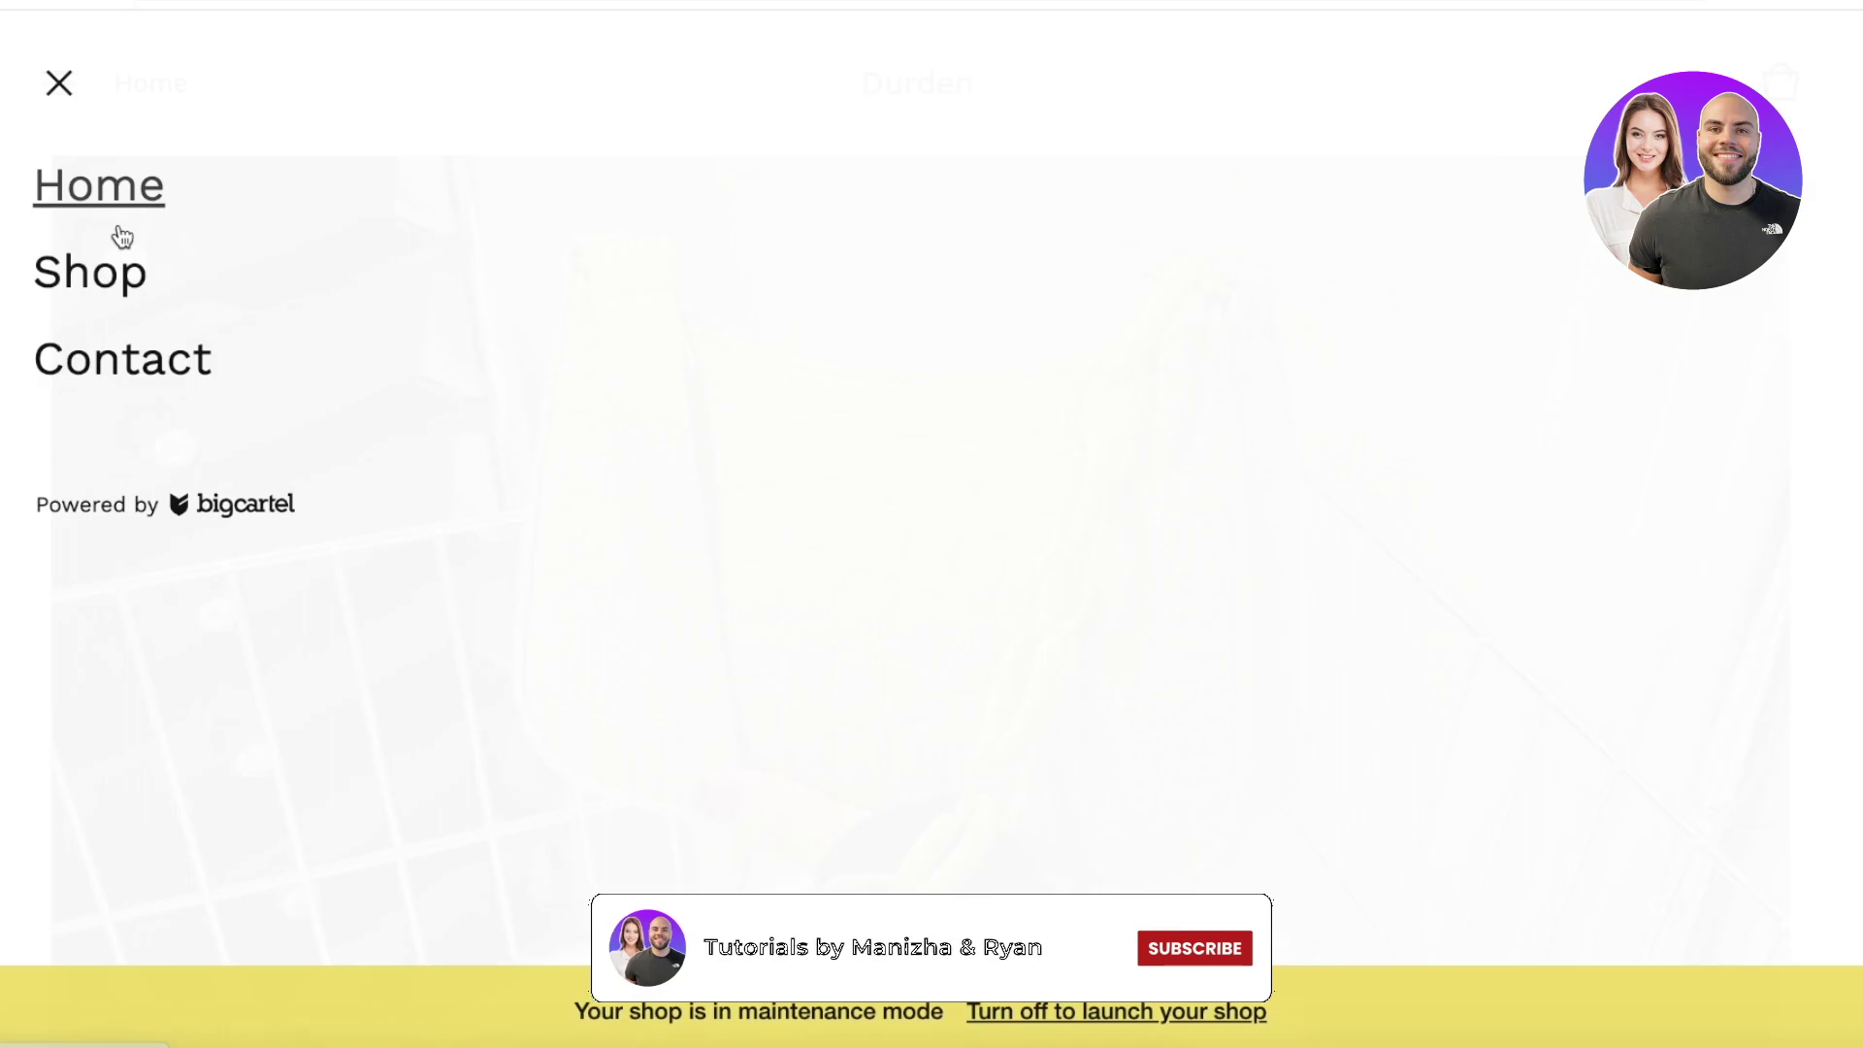
pyautogui.scroll(-2, 535, 322)
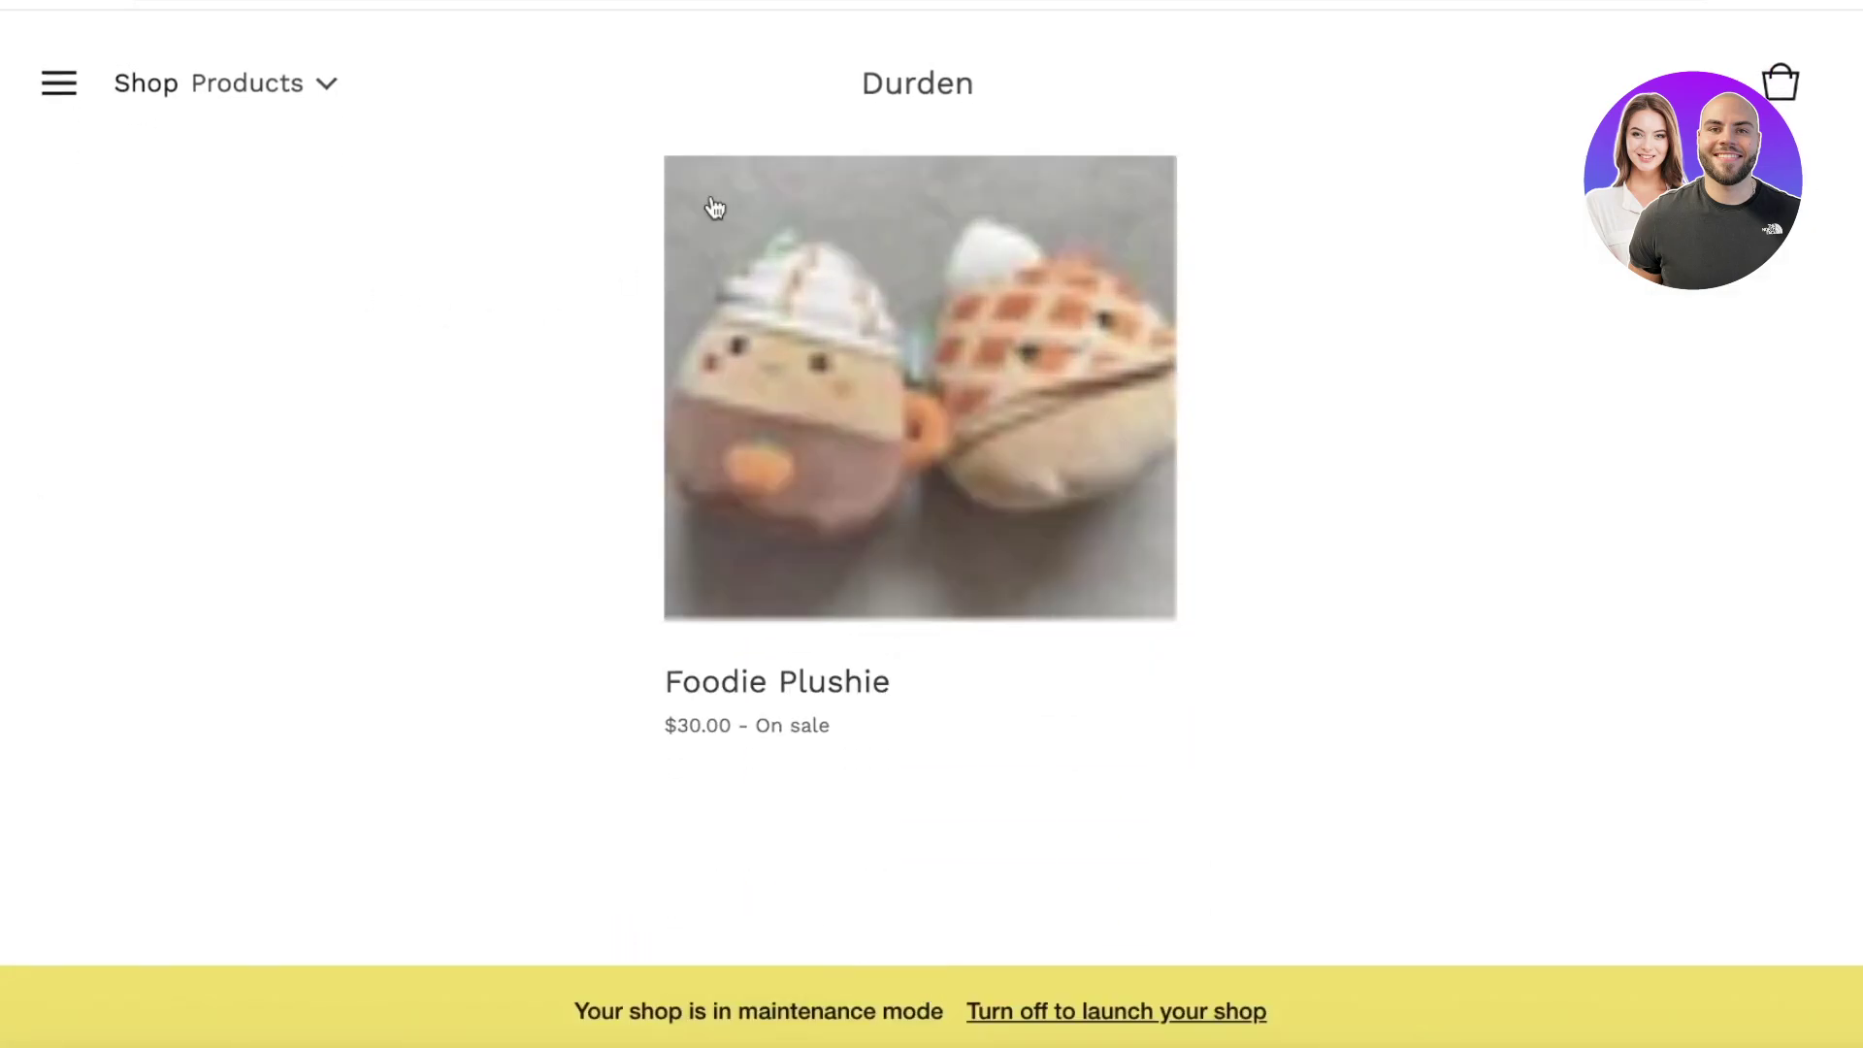
# Return to the shop settings and view the available backups without restoring any.
pyautogui.click(912, 11)
pyautogui.scroll(-4, 932, 569)
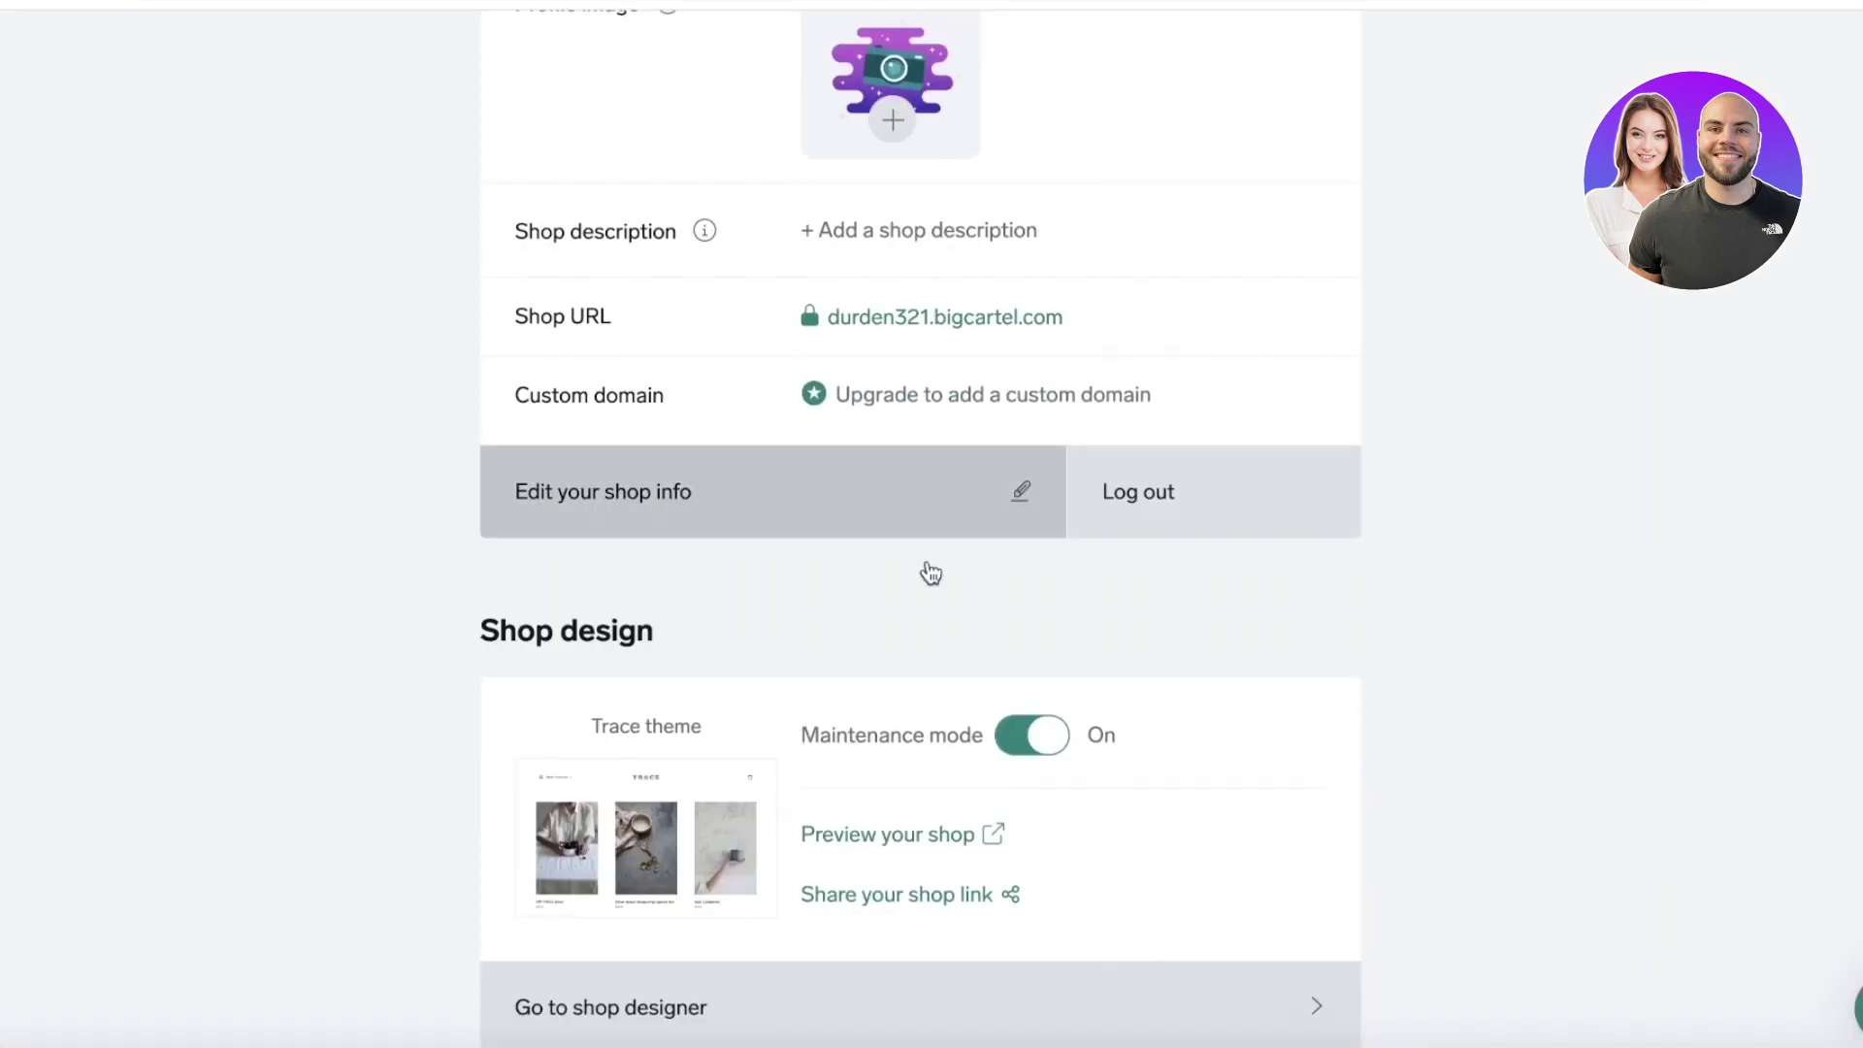
pyautogui.scroll(1, 679, 476)
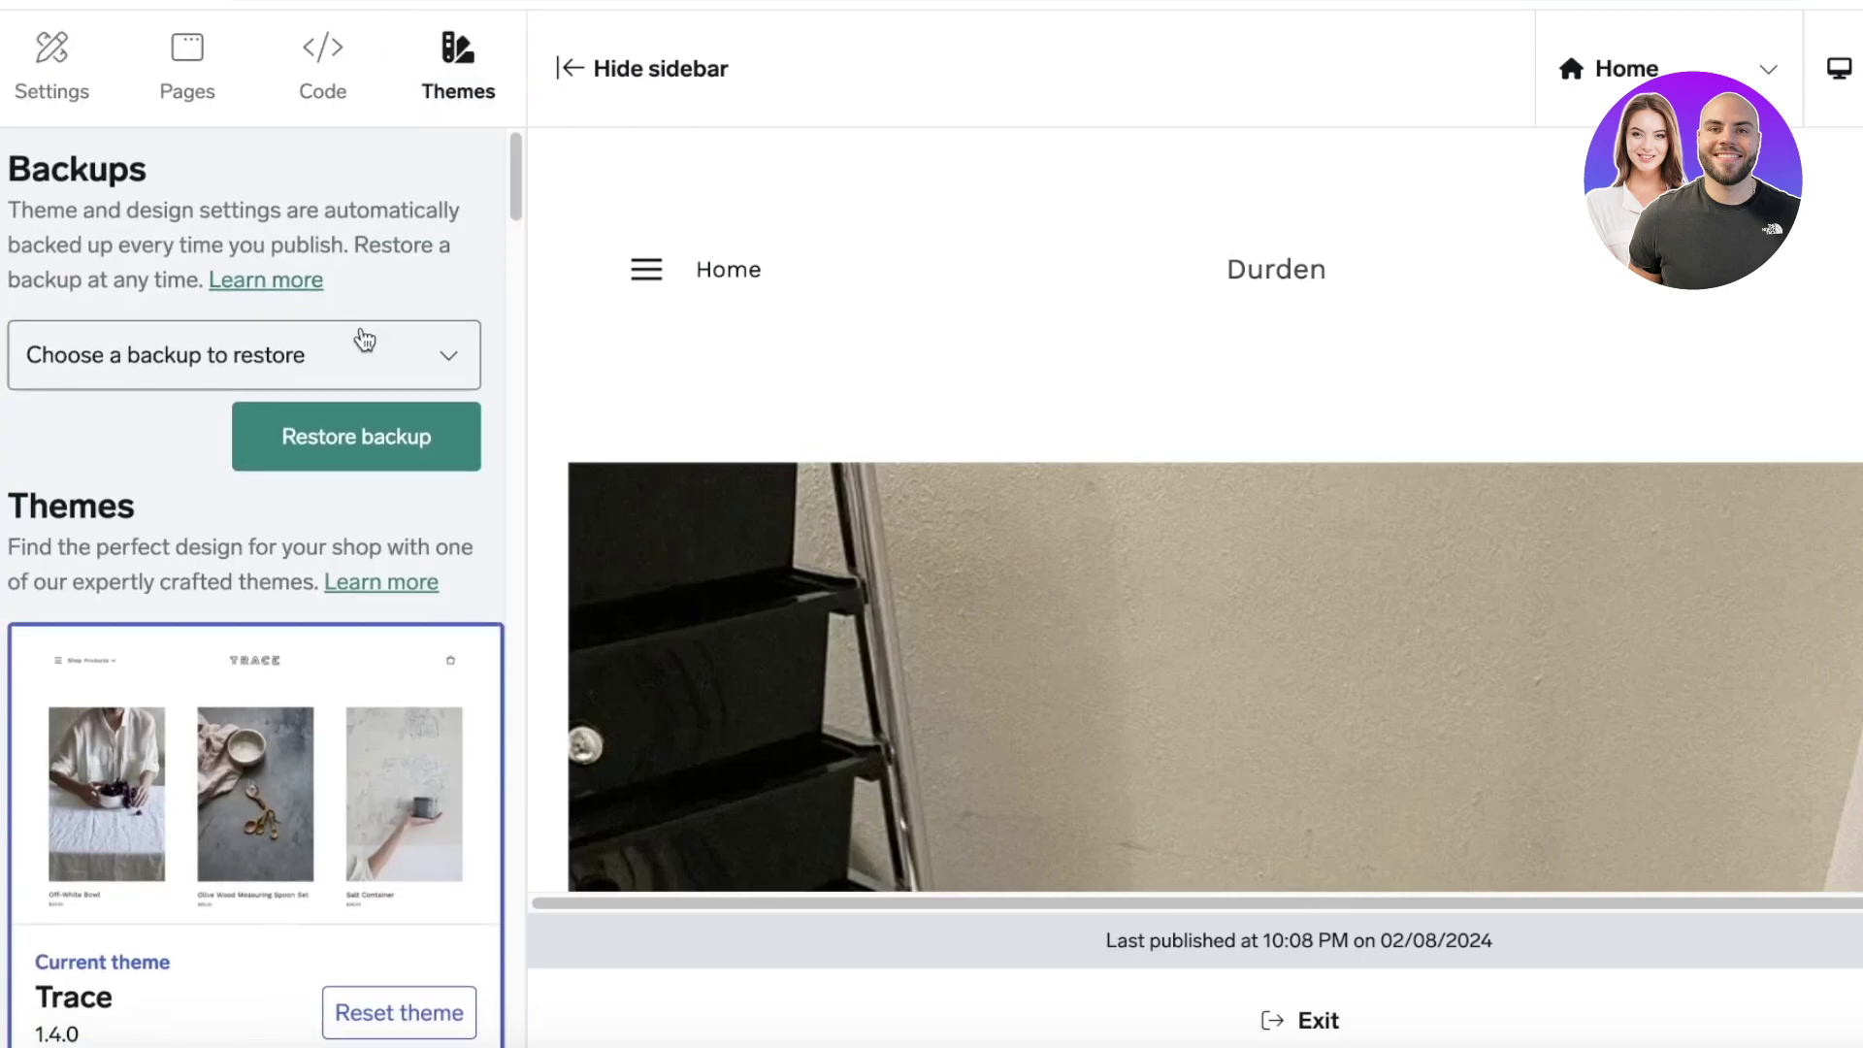
pyautogui.click(363, 338)
pyautogui.click(386, 277)
# Browse the themes and switch the shop from Trace to Netizen, confirming the change.
pyautogui.scroll(-15, 352, 416)
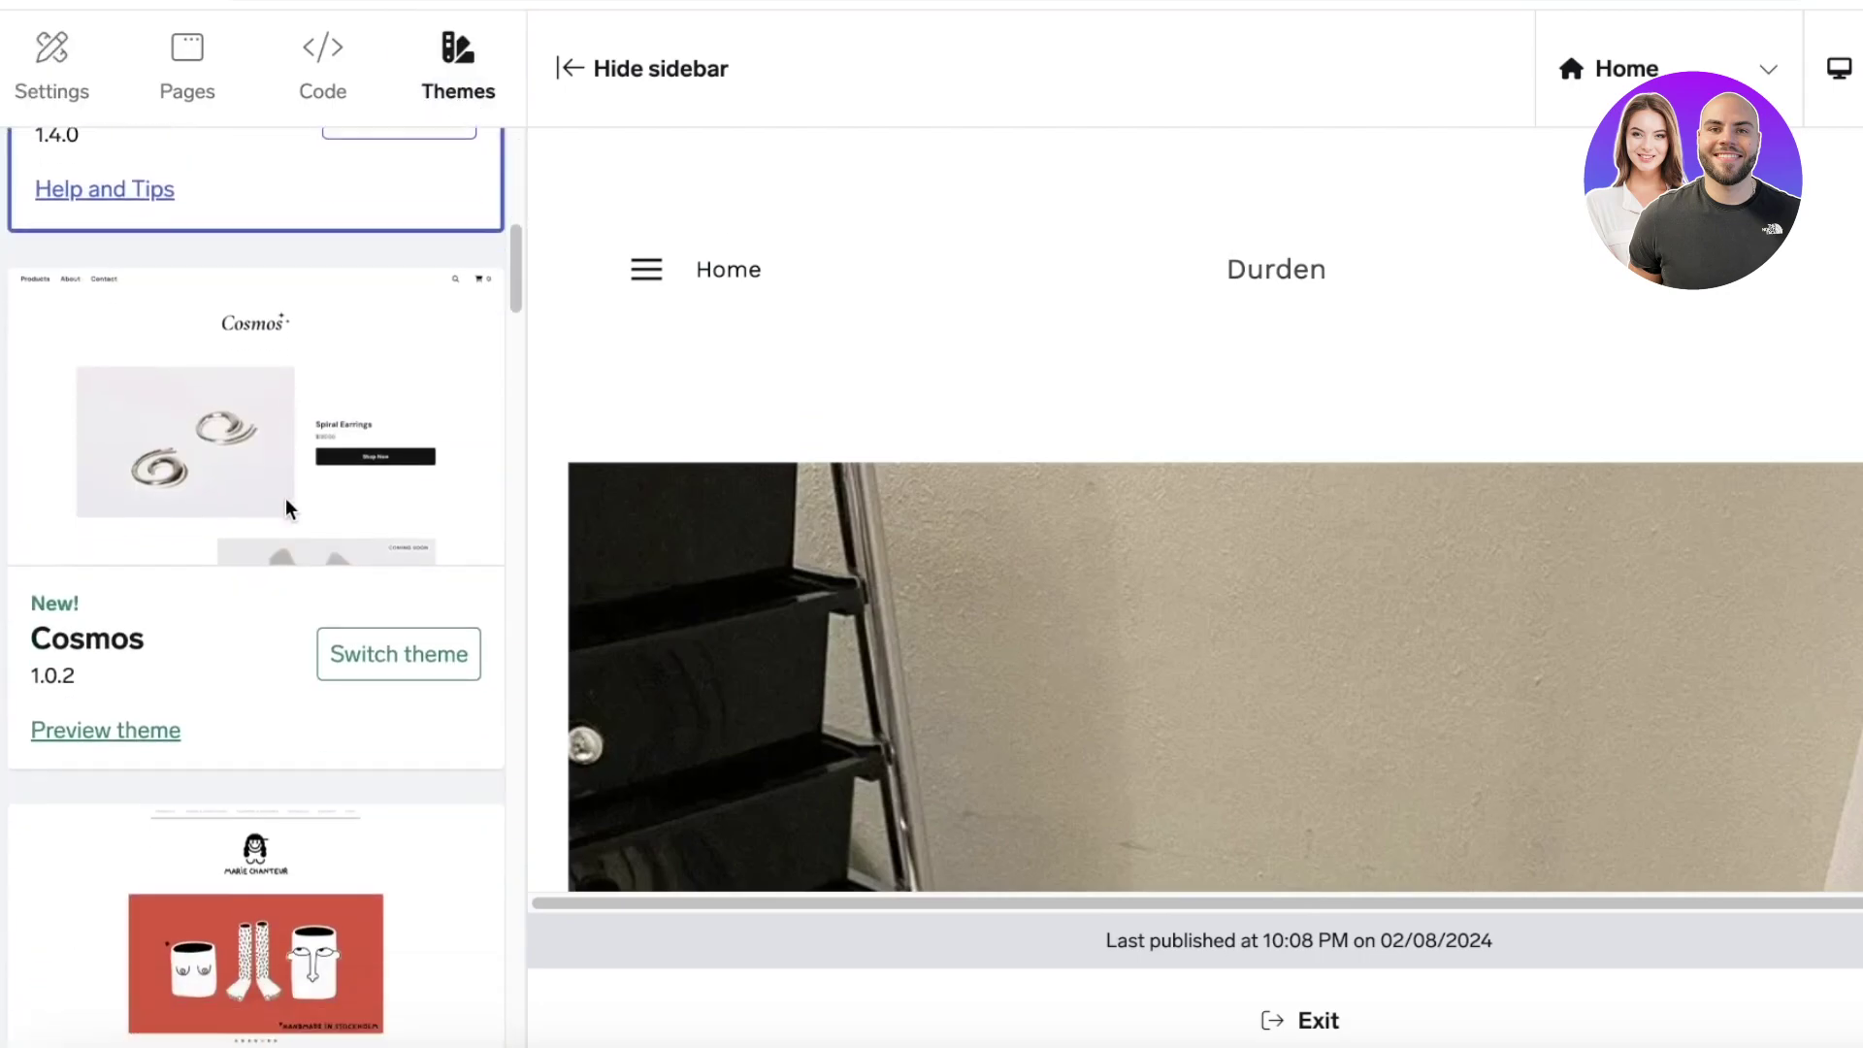
pyautogui.scroll(-20, 393, 404)
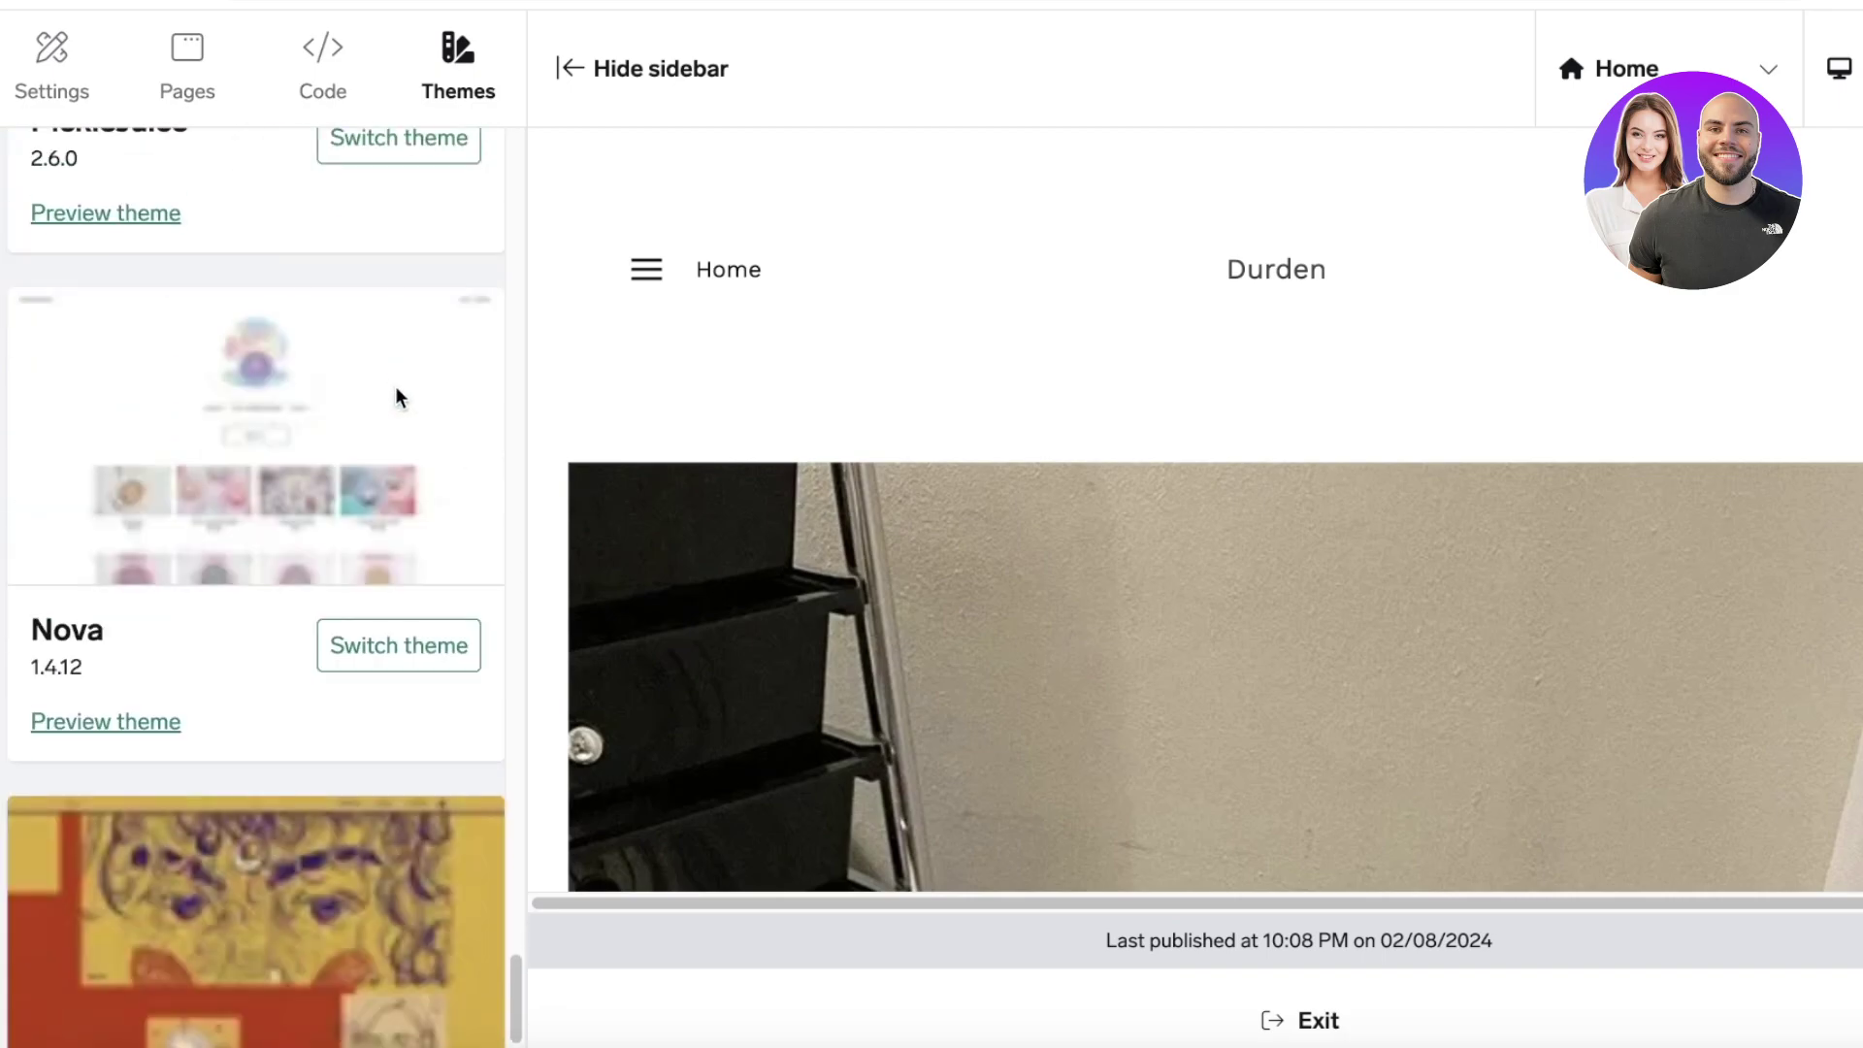
pyautogui.scroll(-3, 398, 398)
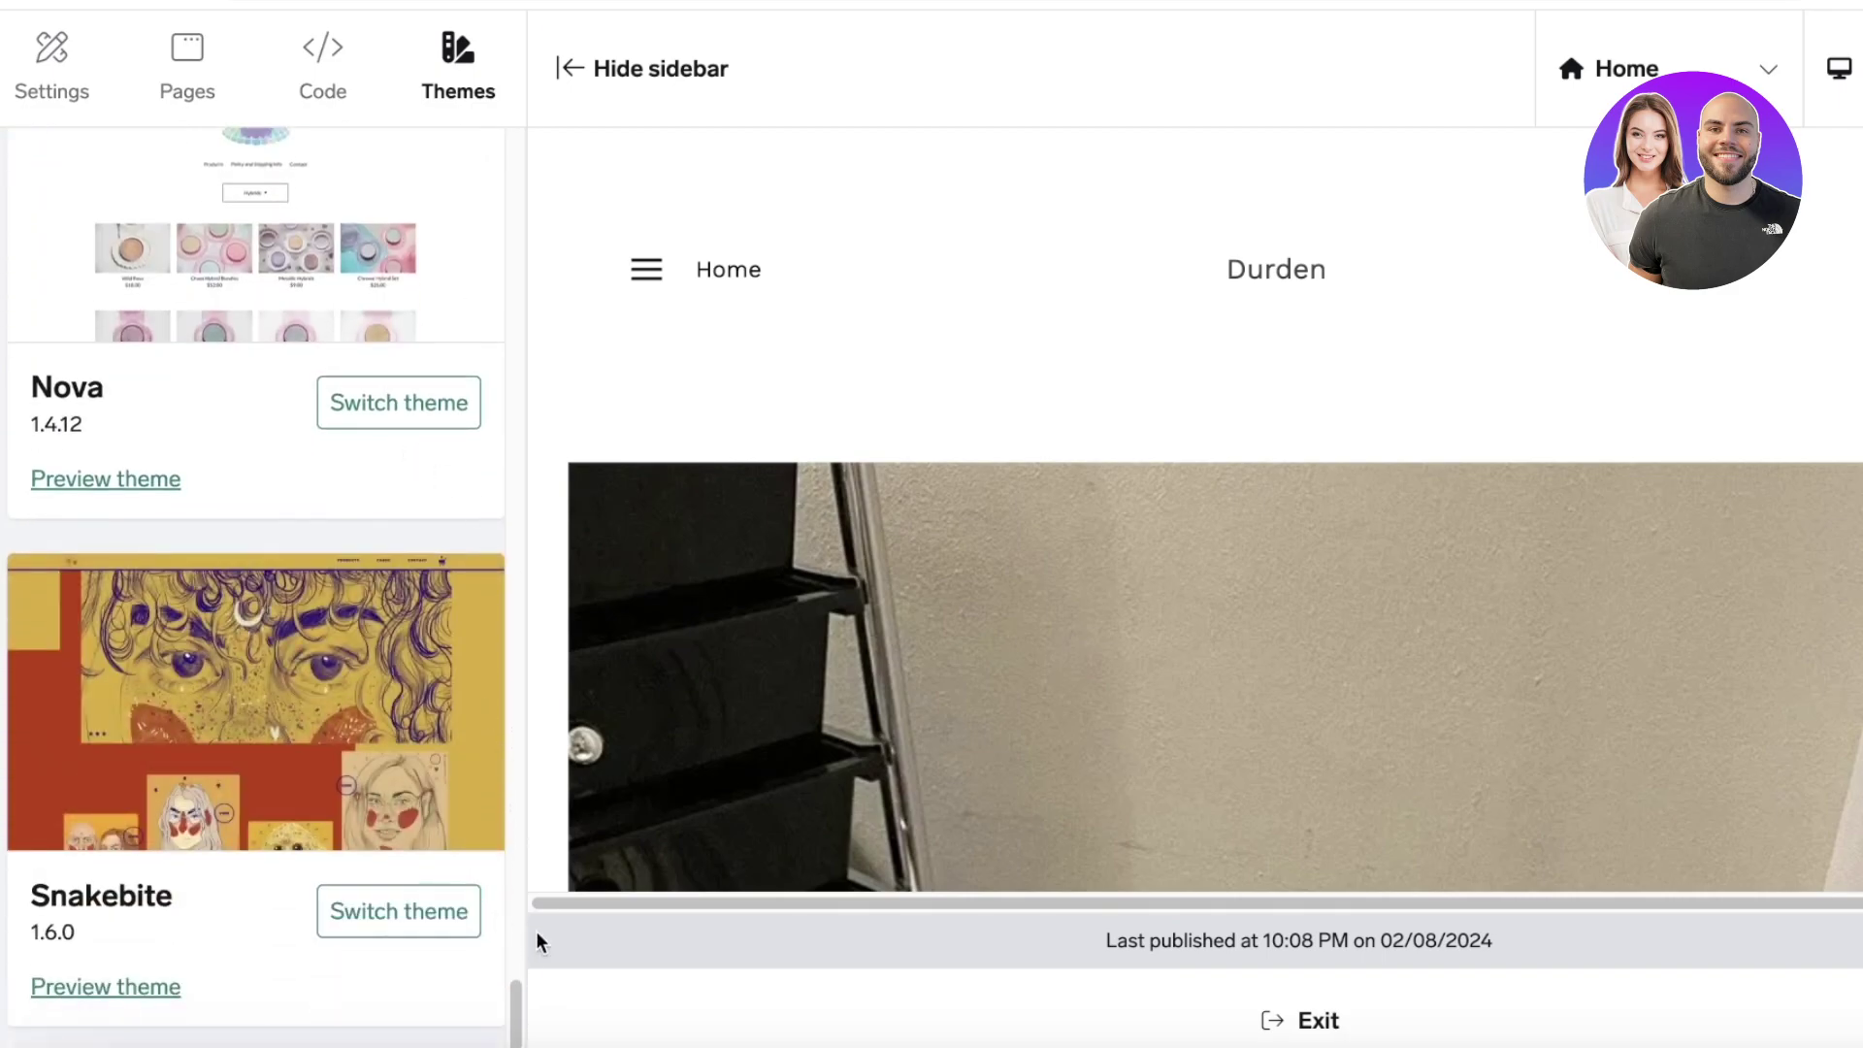
pyautogui.scroll(4, 378, 818)
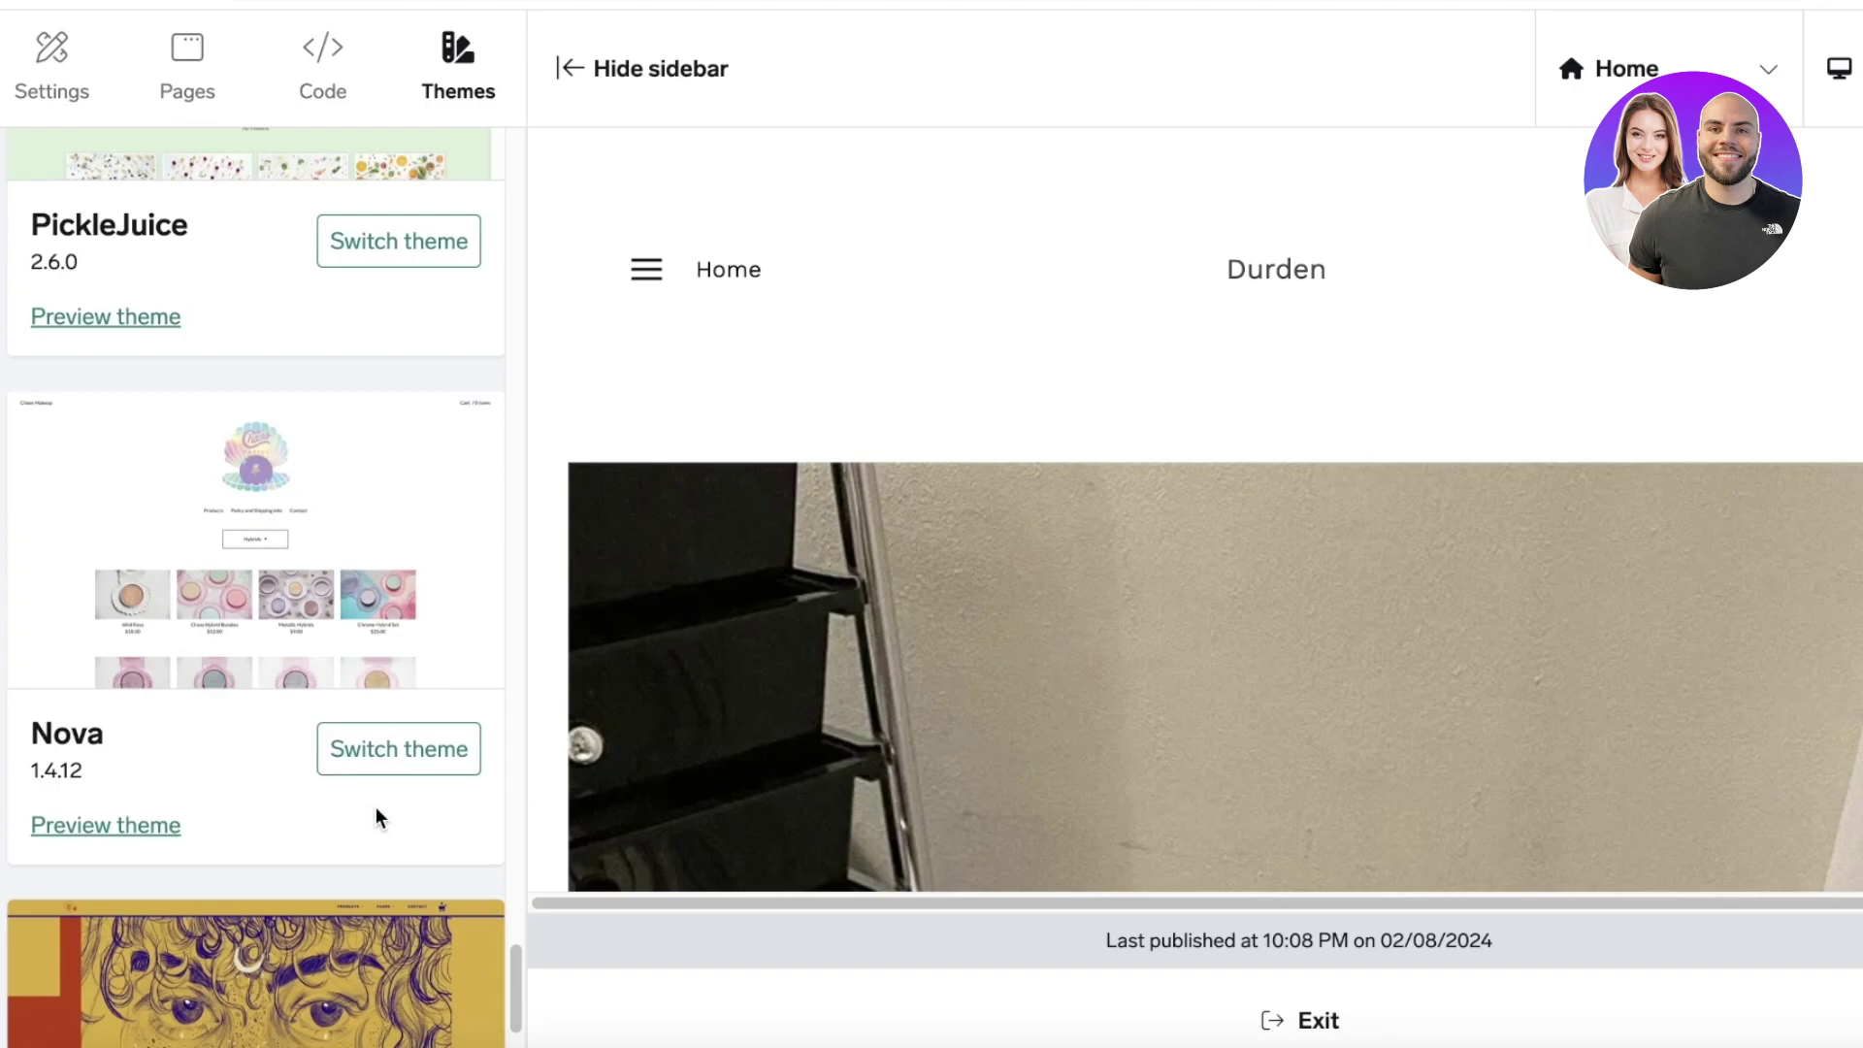
pyautogui.scroll(1, 376, 806)
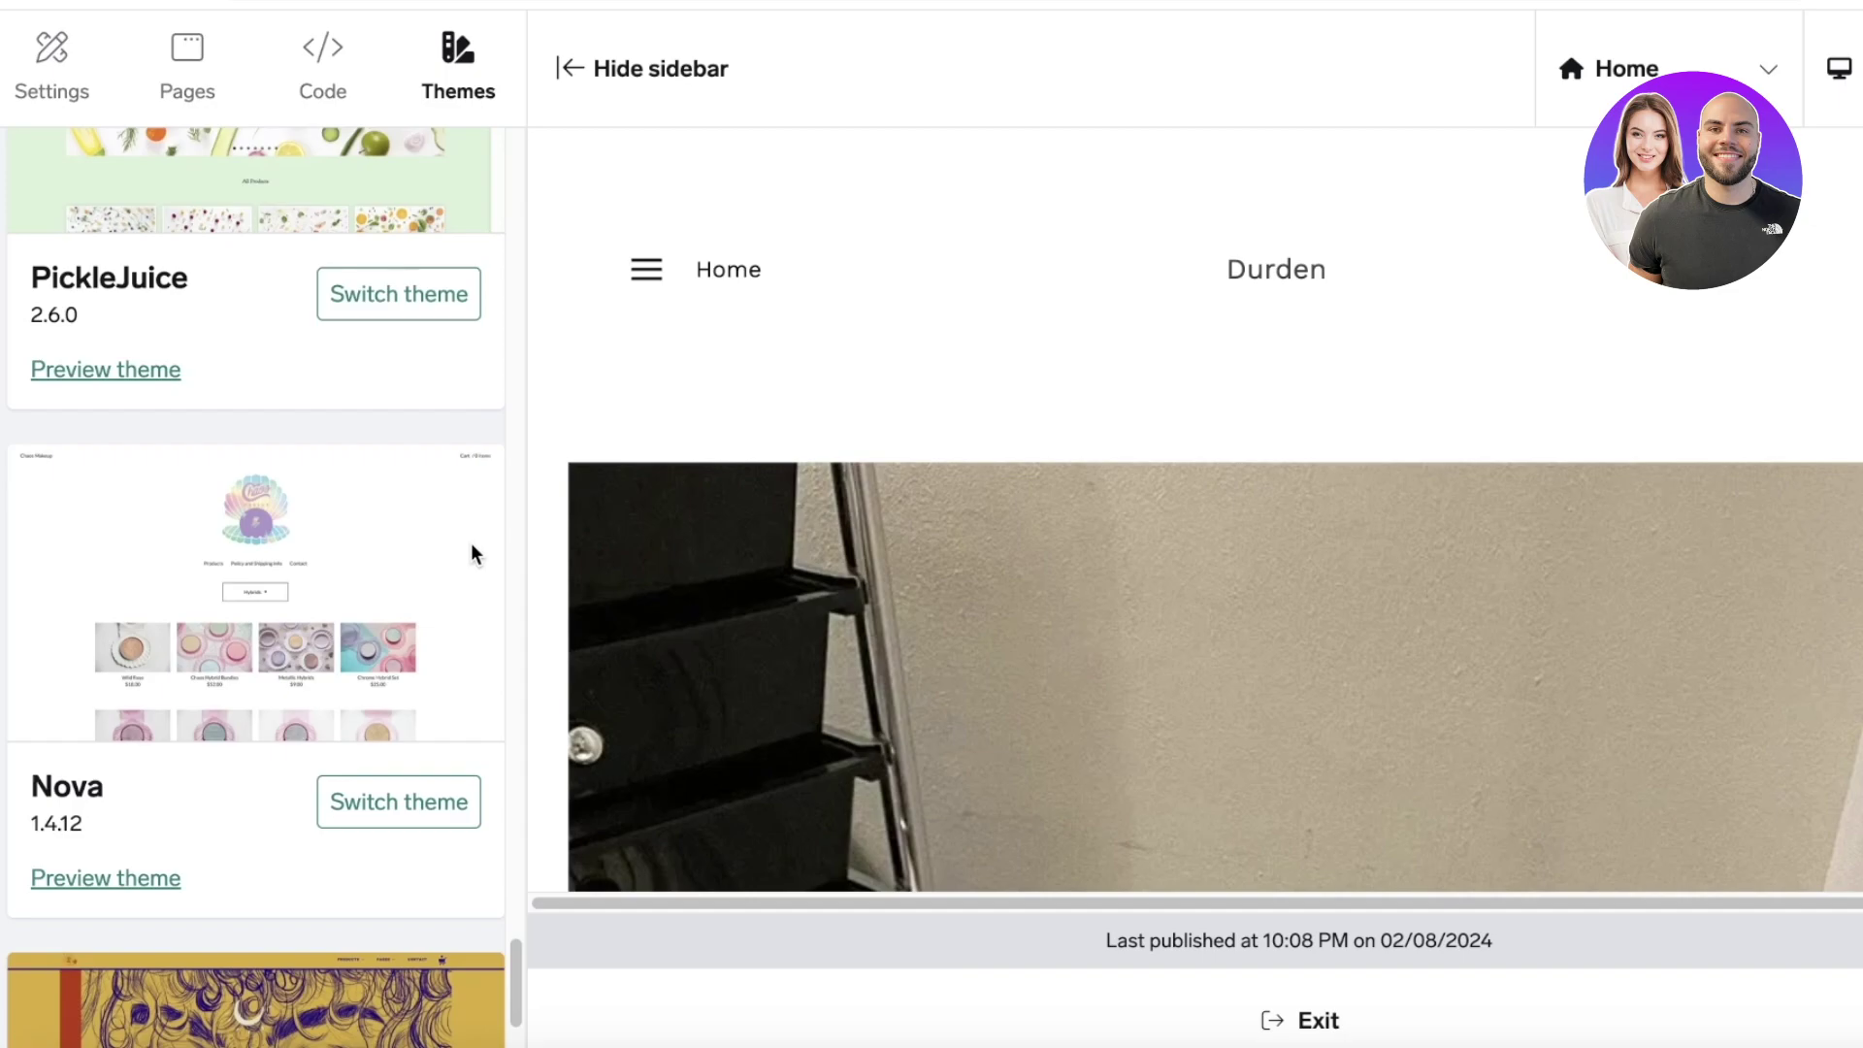
pyautogui.scroll(-4, 437, 524)
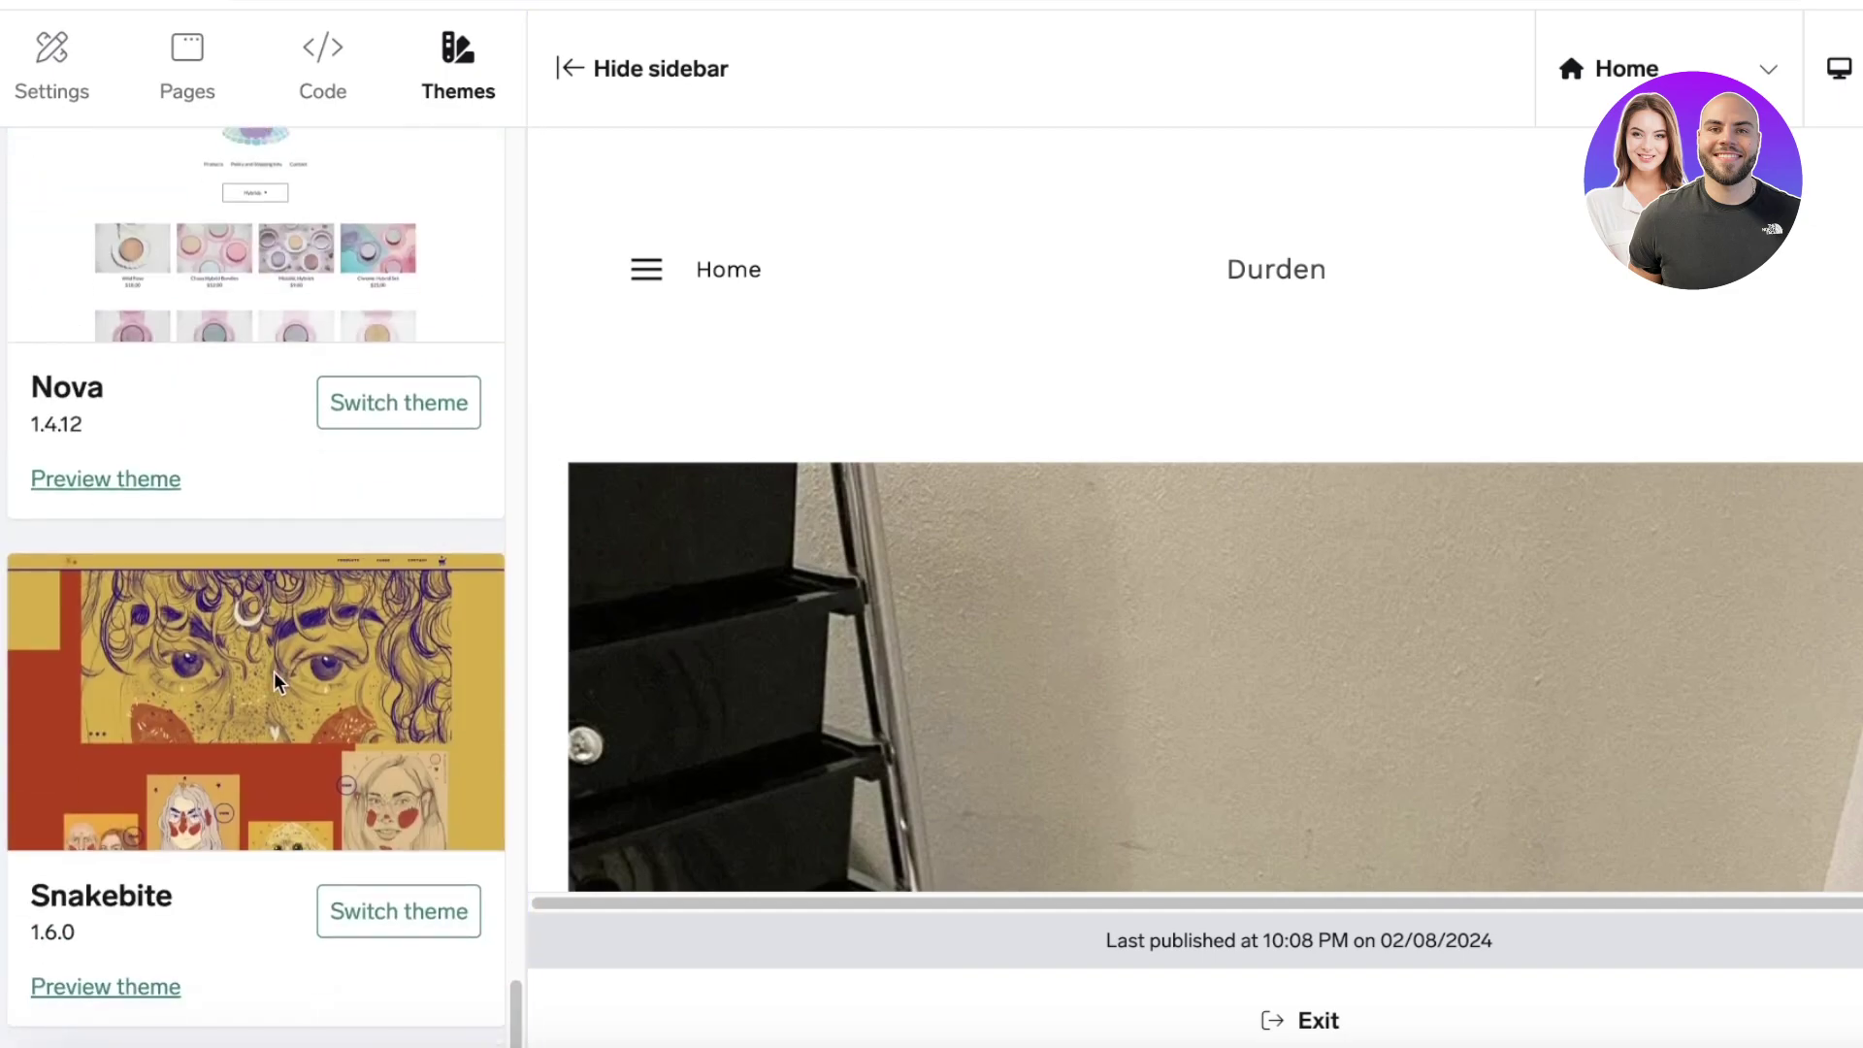
pyautogui.scroll(18, 273, 672)
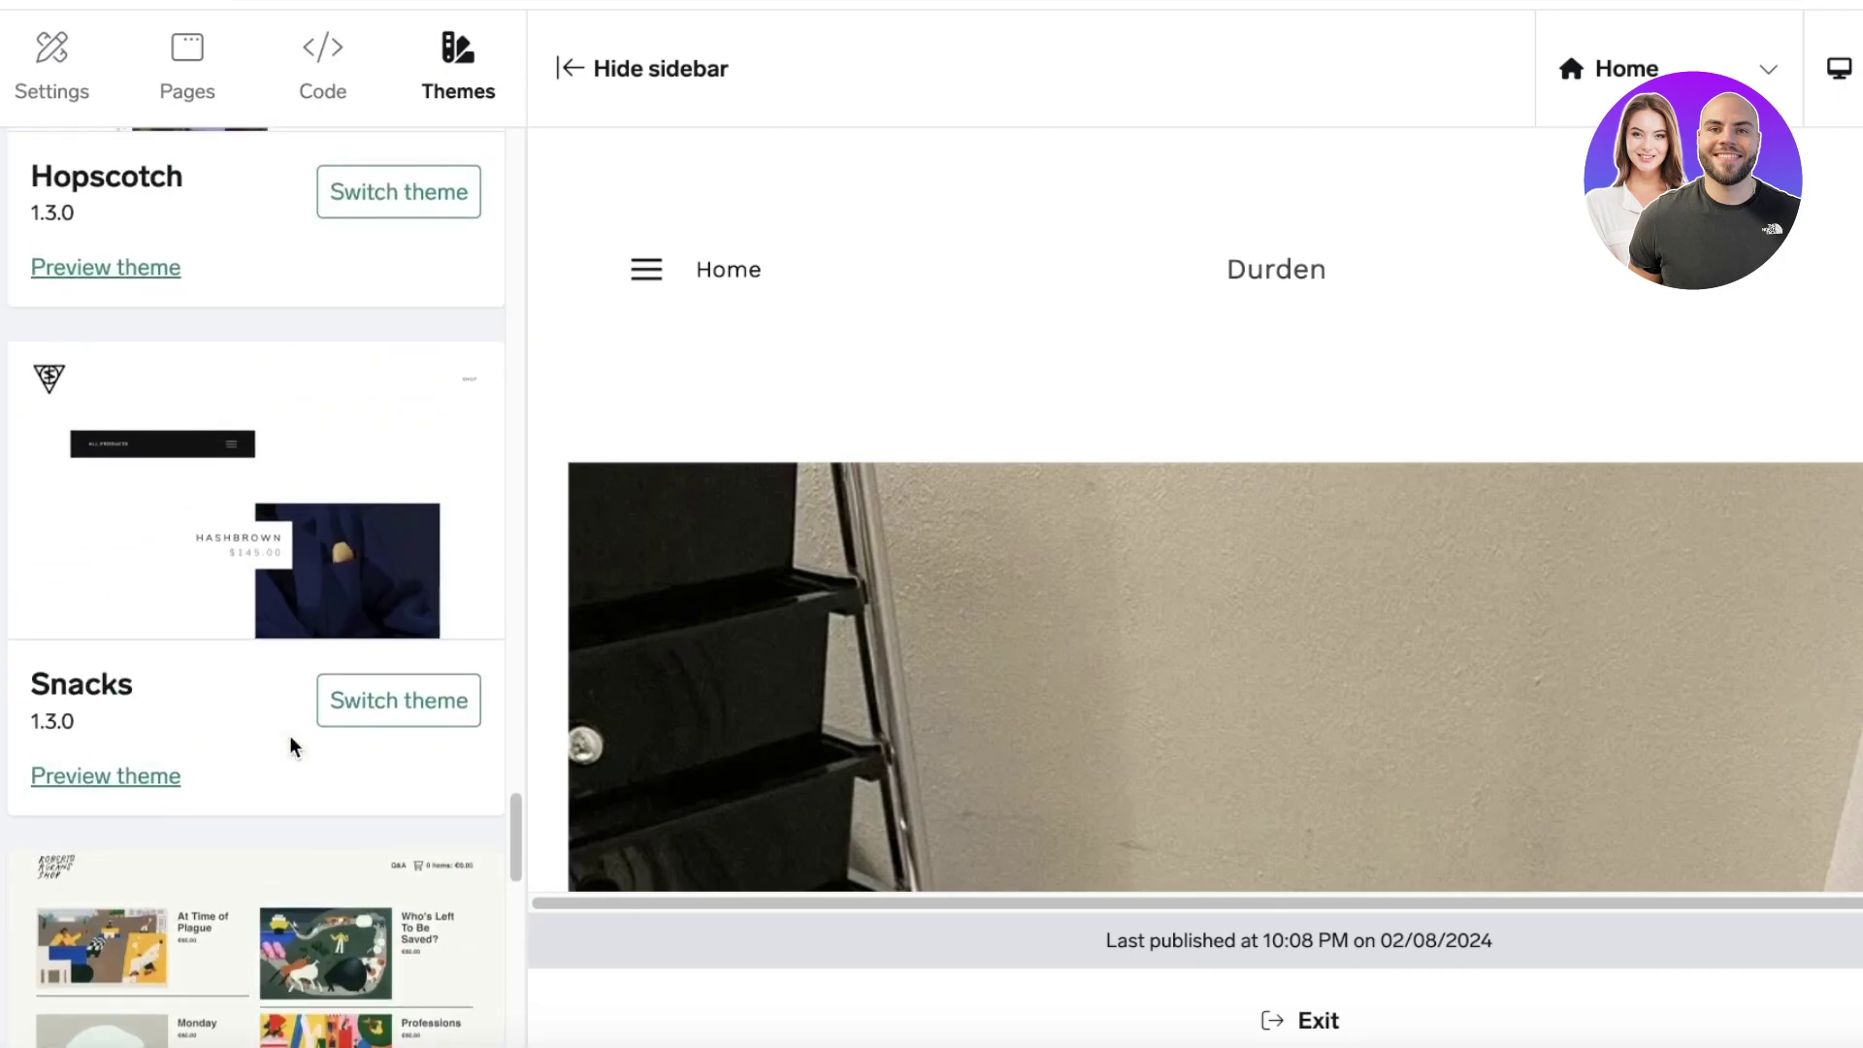
pyautogui.scroll(10, 289, 735)
pyautogui.scroll(20, 293, 737)
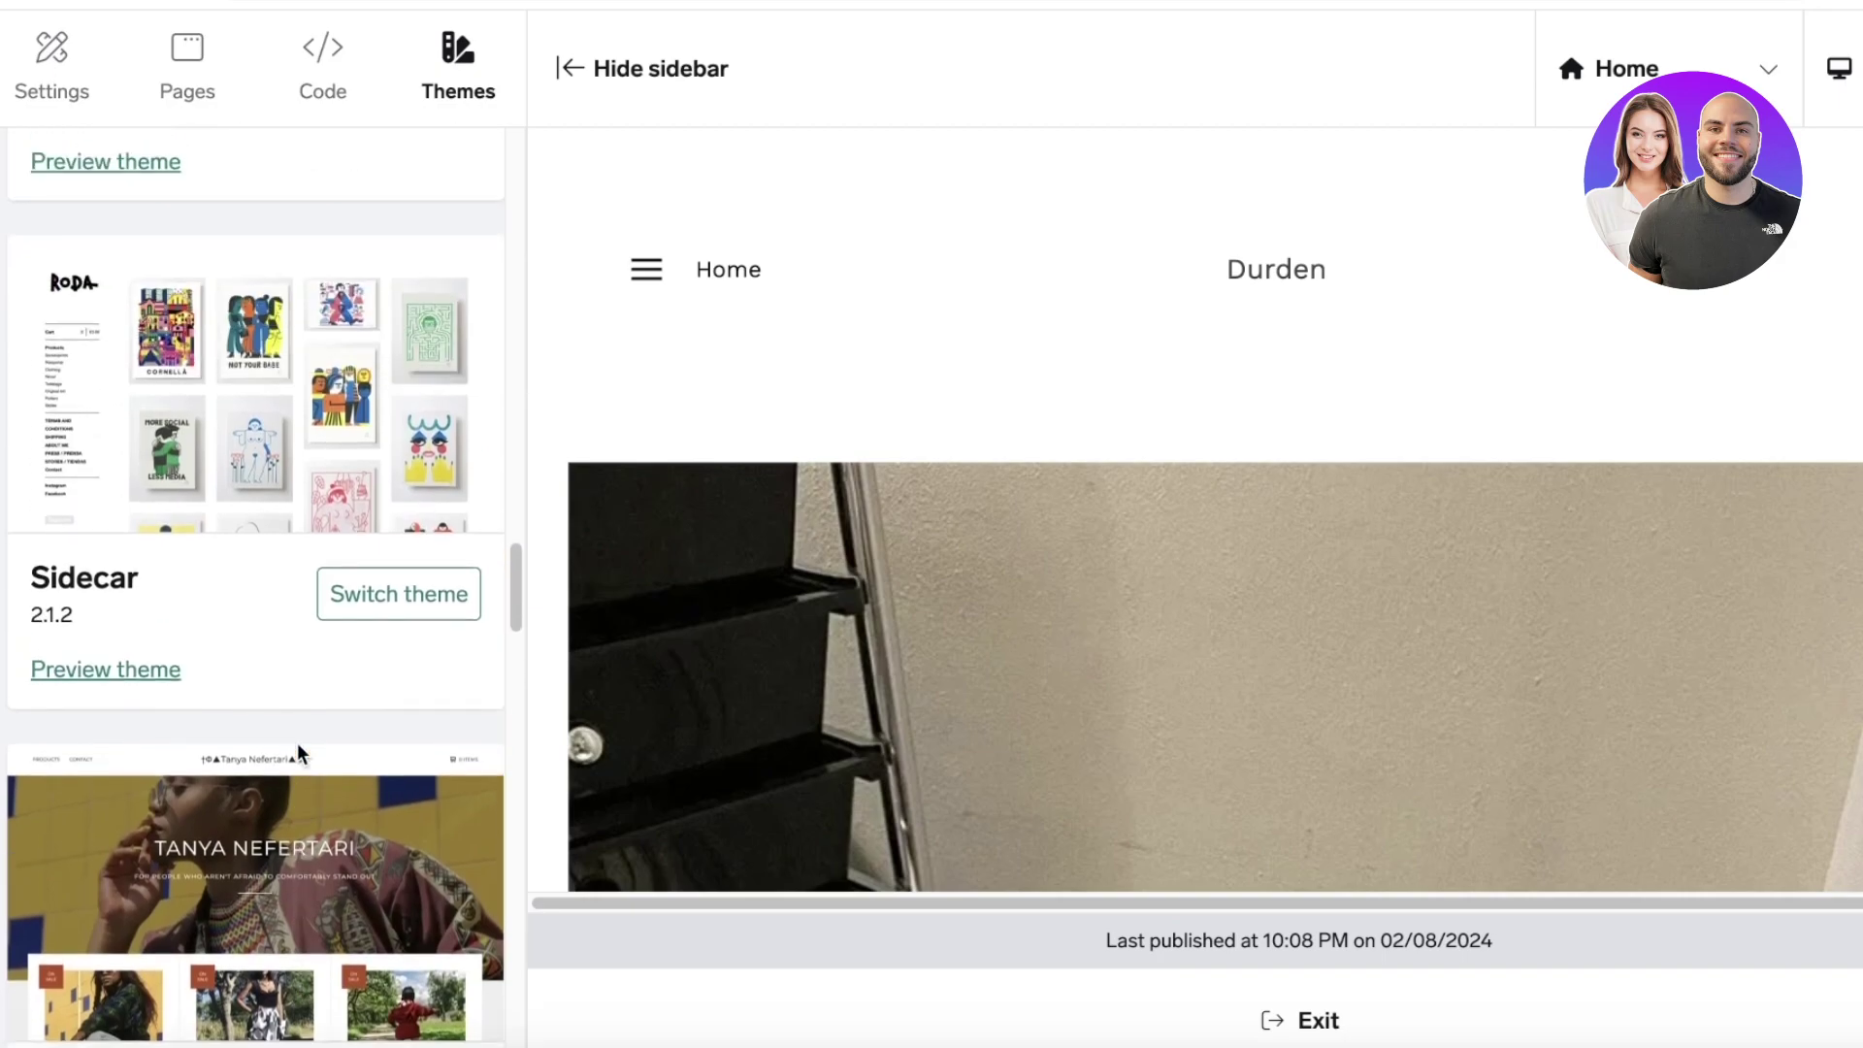
pyautogui.scroll(-15, 339, 505)
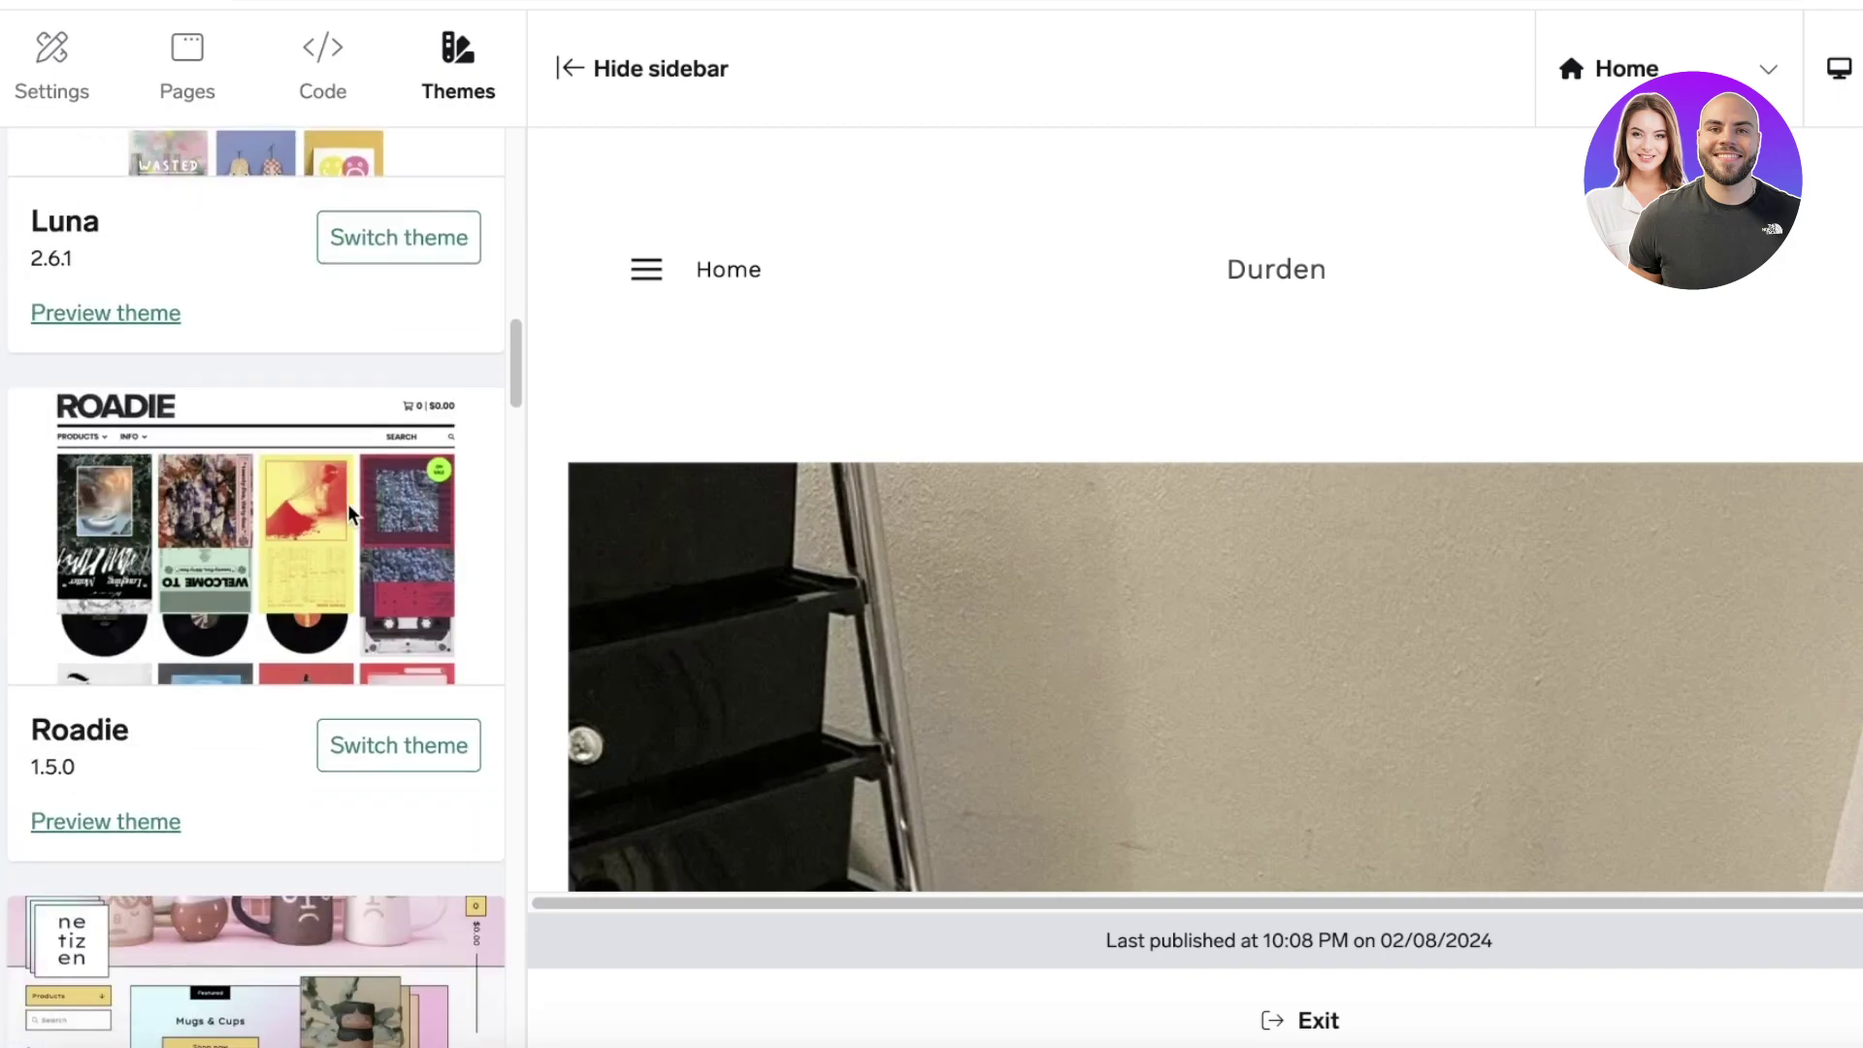
pyautogui.click(363, 449)
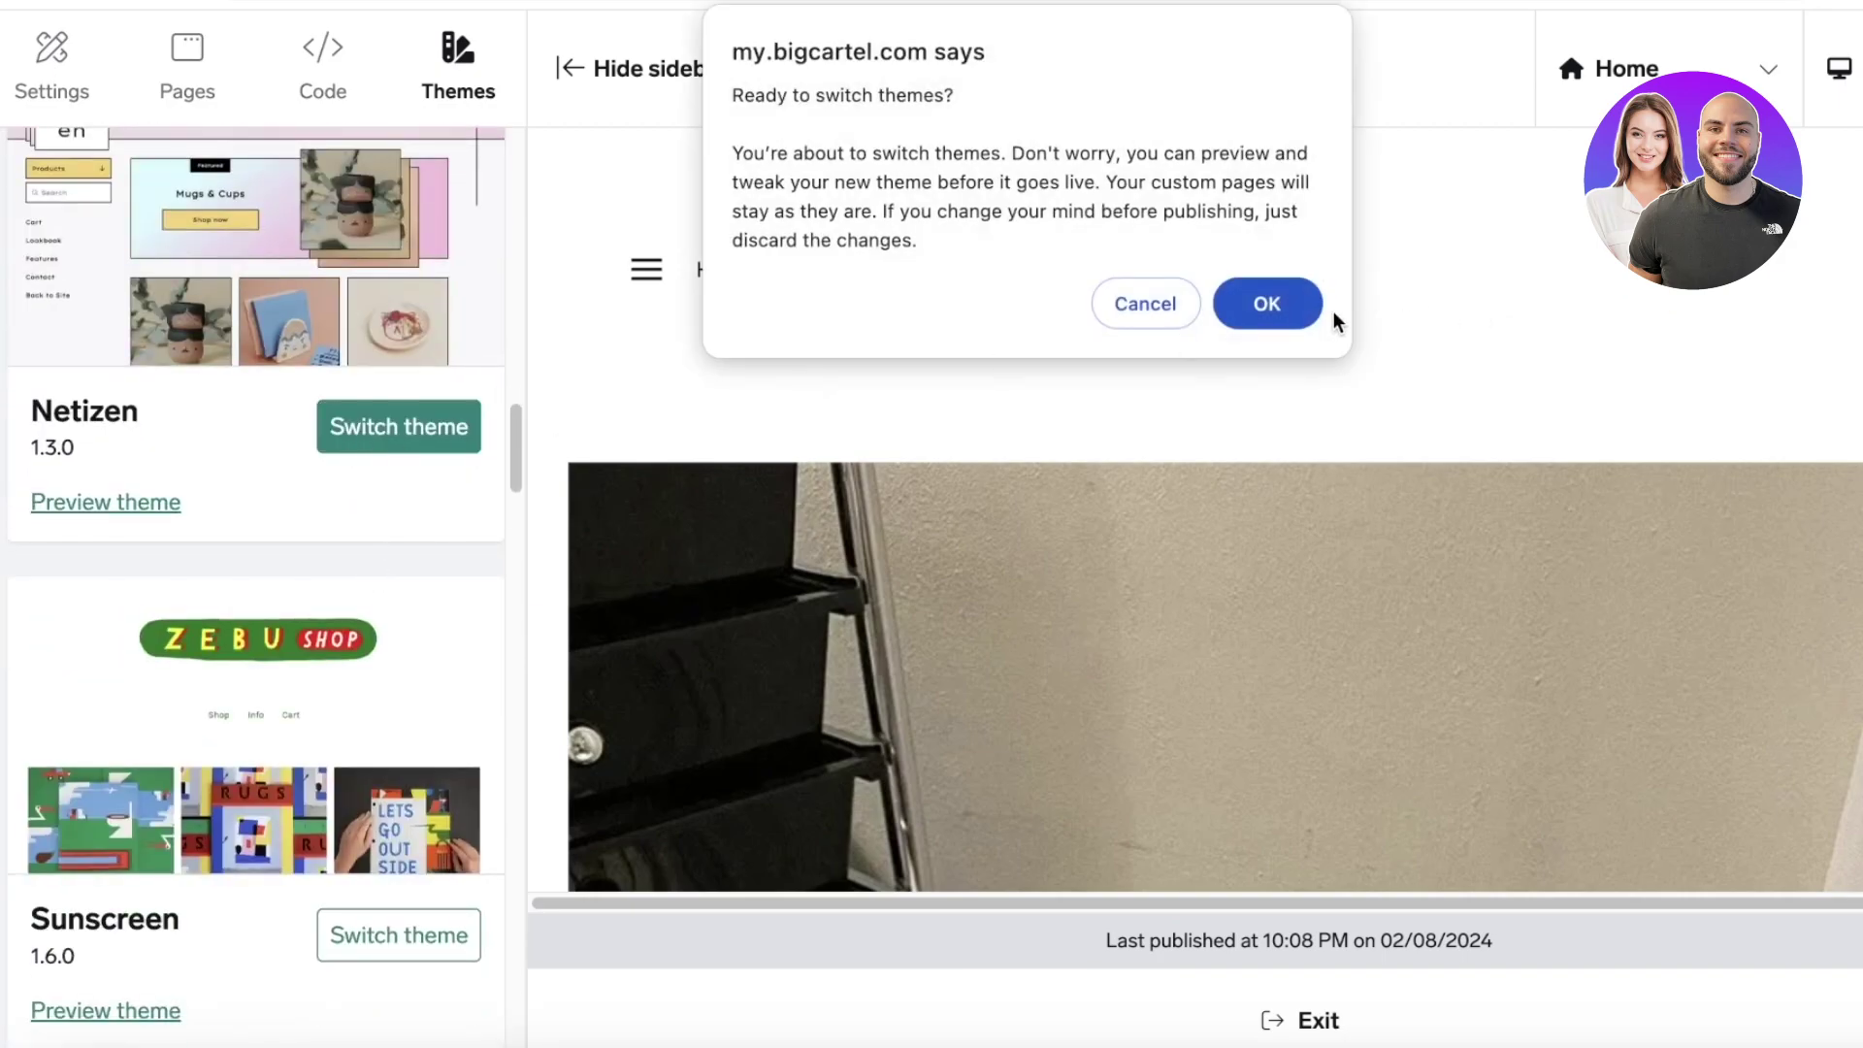
pyautogui.click(1299, 310)
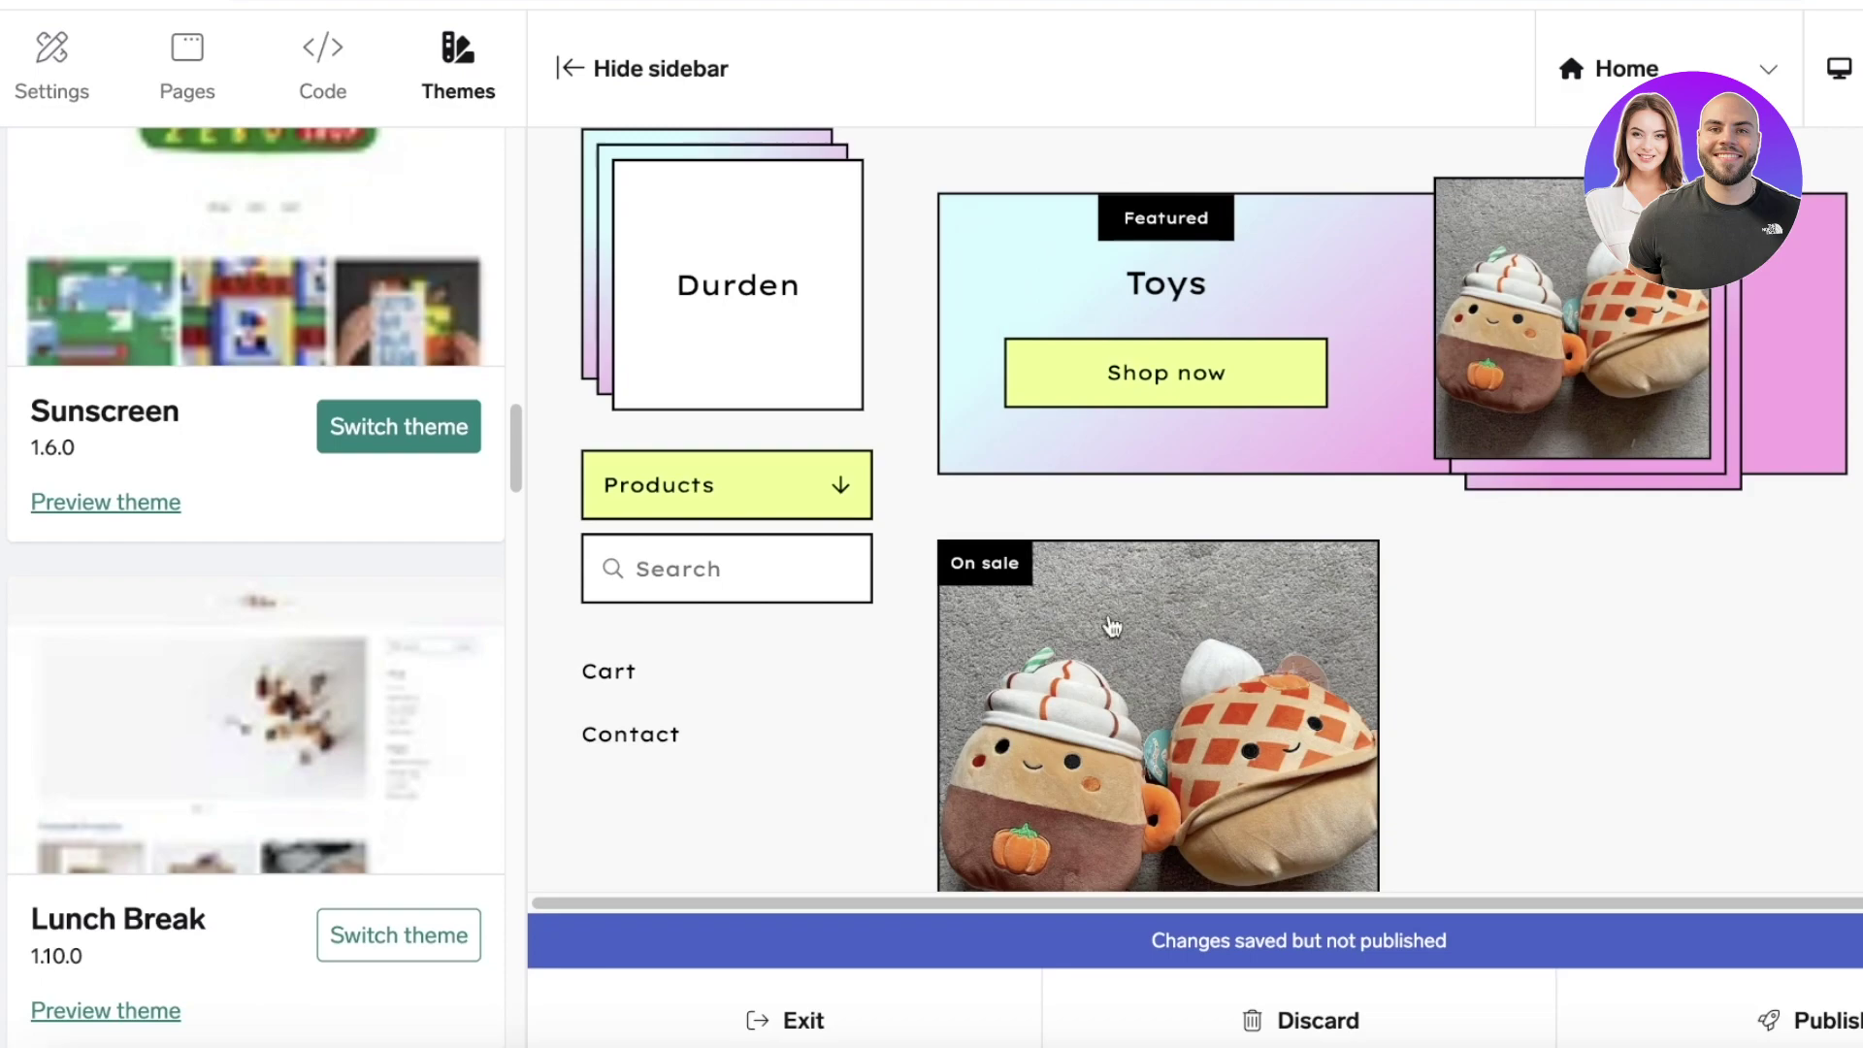
pyautogui.click(187, 59)
# Add a new shop page named 'About Us' and save it.
pyautogui.click(237, 456)
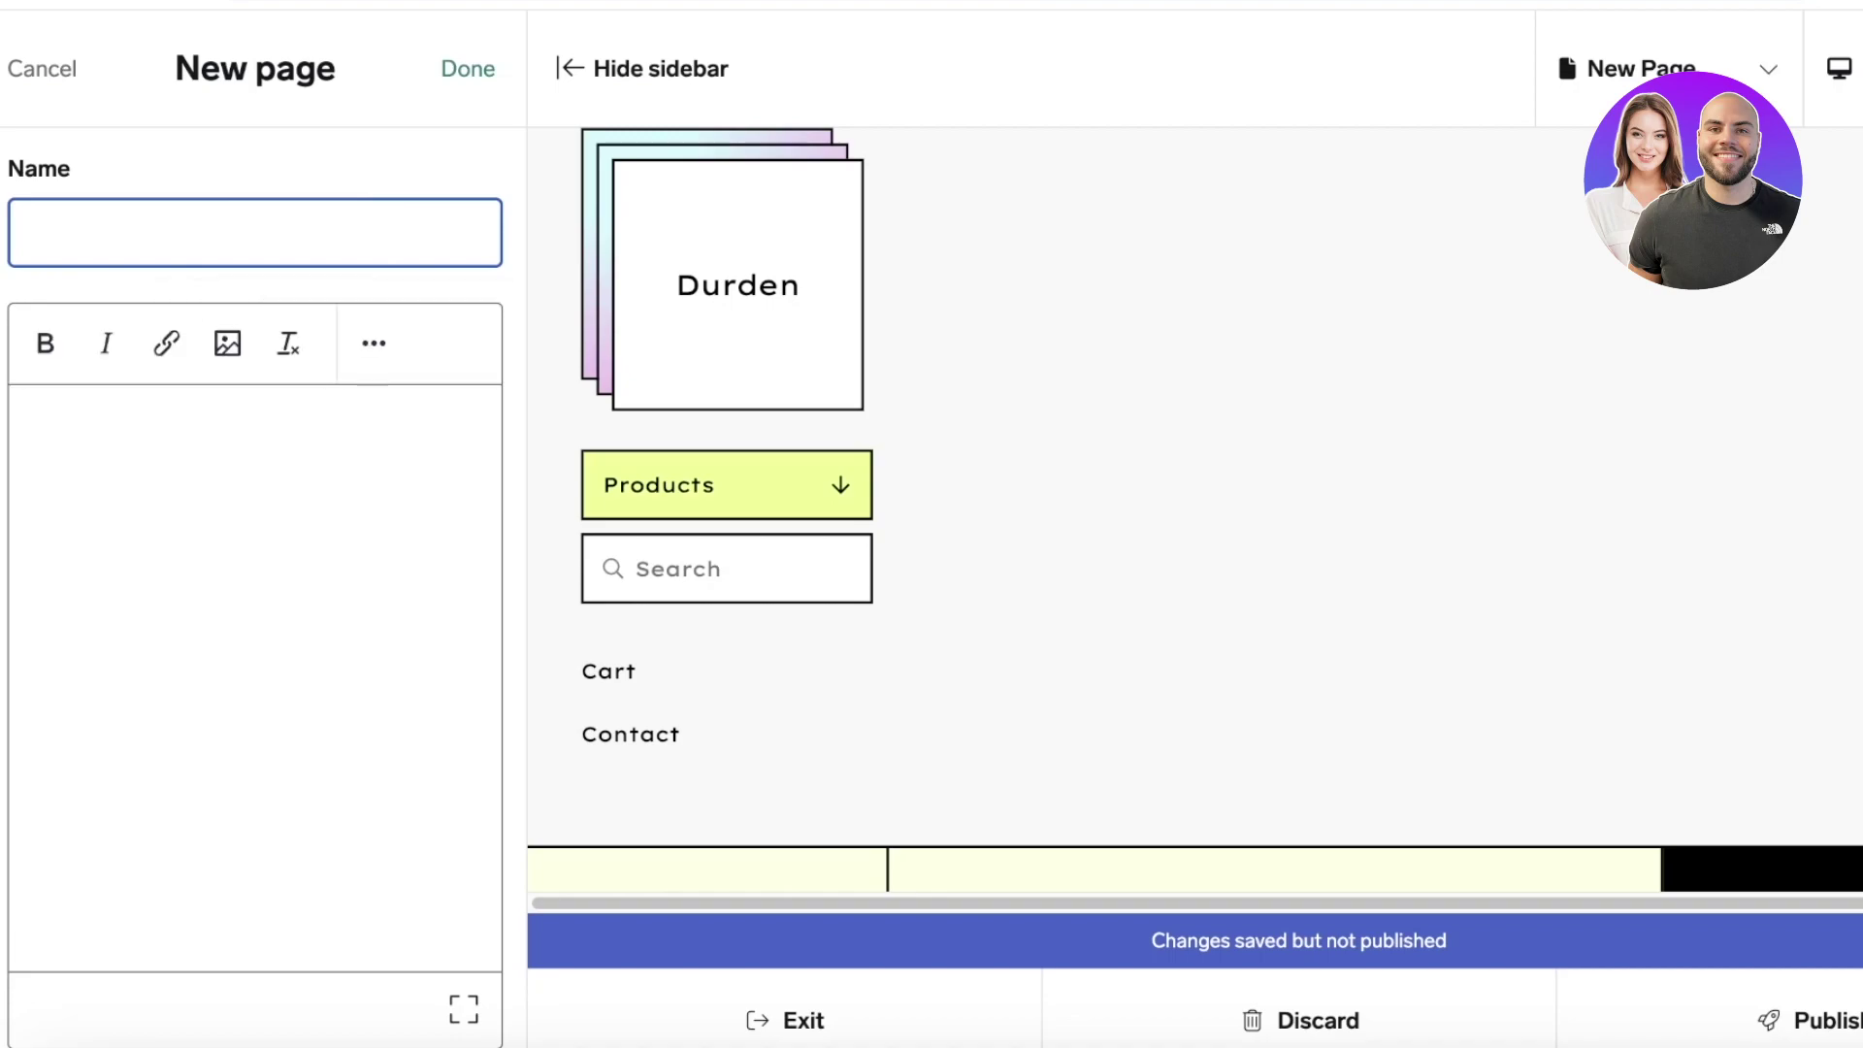
pyautogui.write('About ')
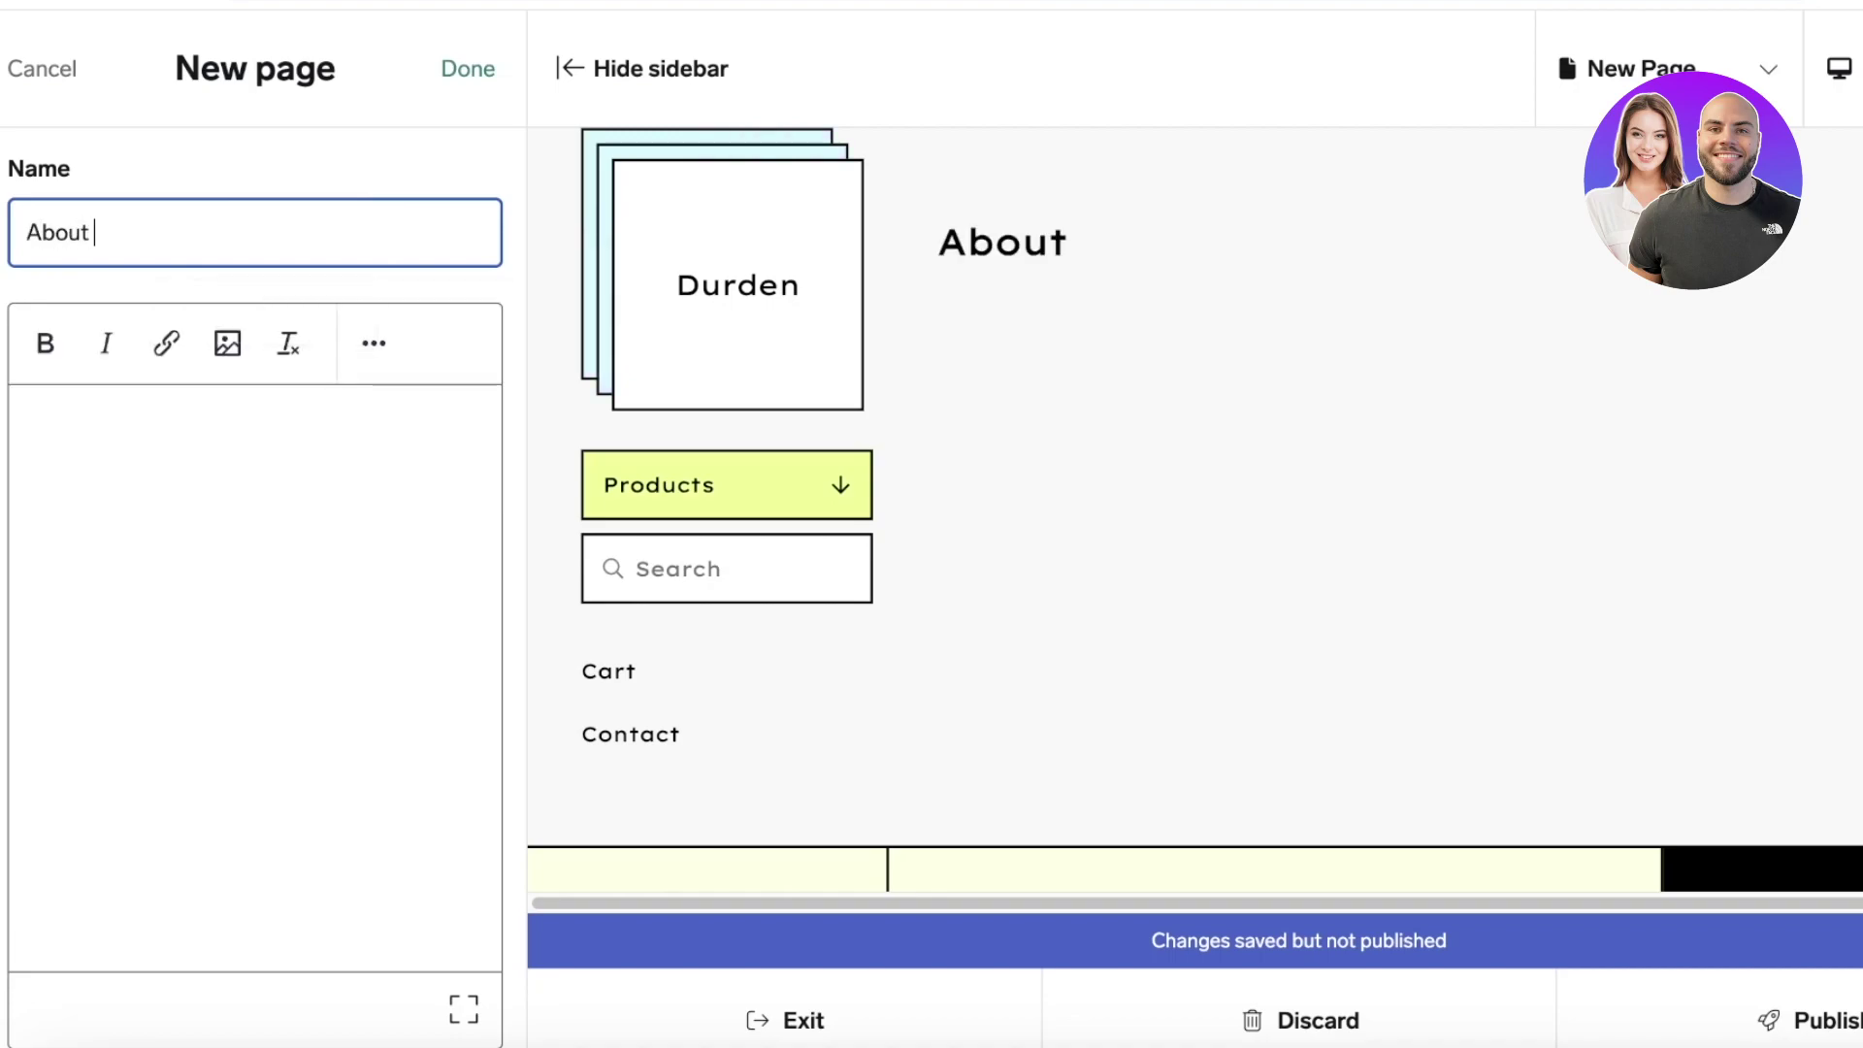
pyautogui.write('Us')
pyautogui.click(366, 485)
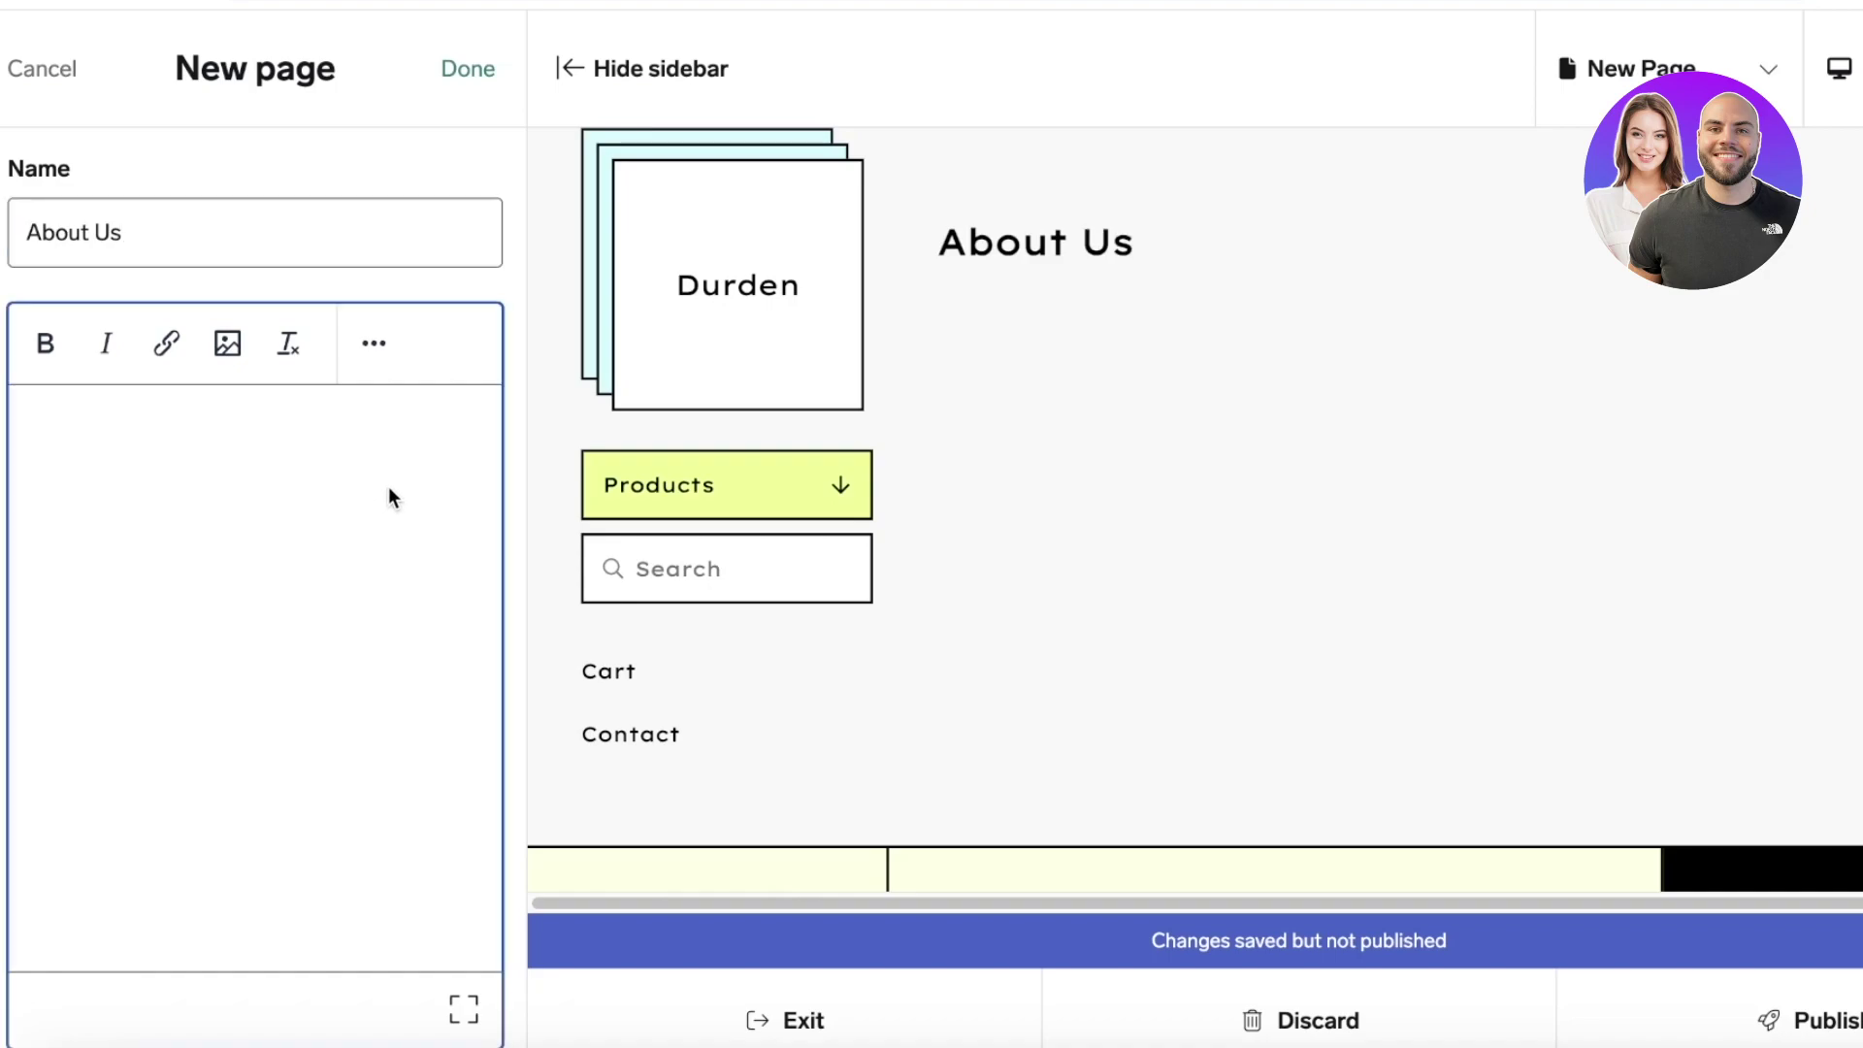
pyautogui.click(476, 72)
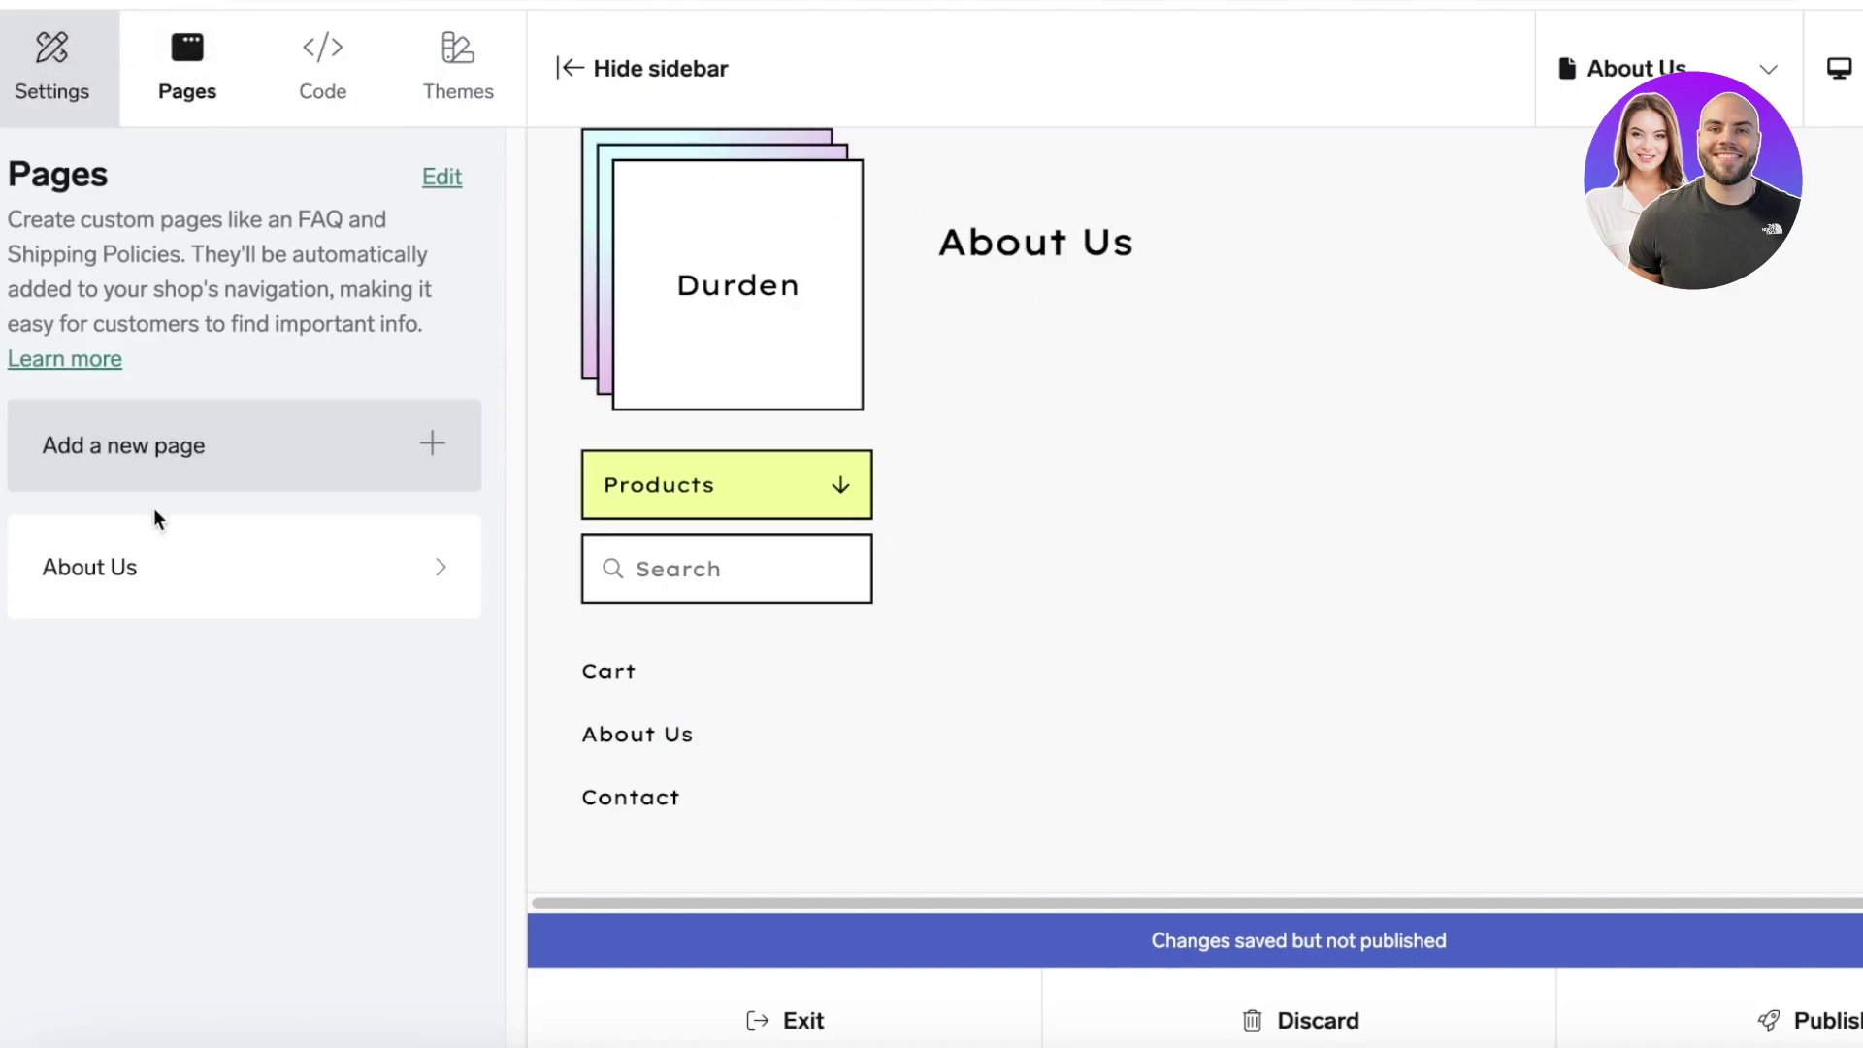
# Reopen About Us, preview it and the Home page, then return to the Pages list.
pyautogui.click(150, 572)
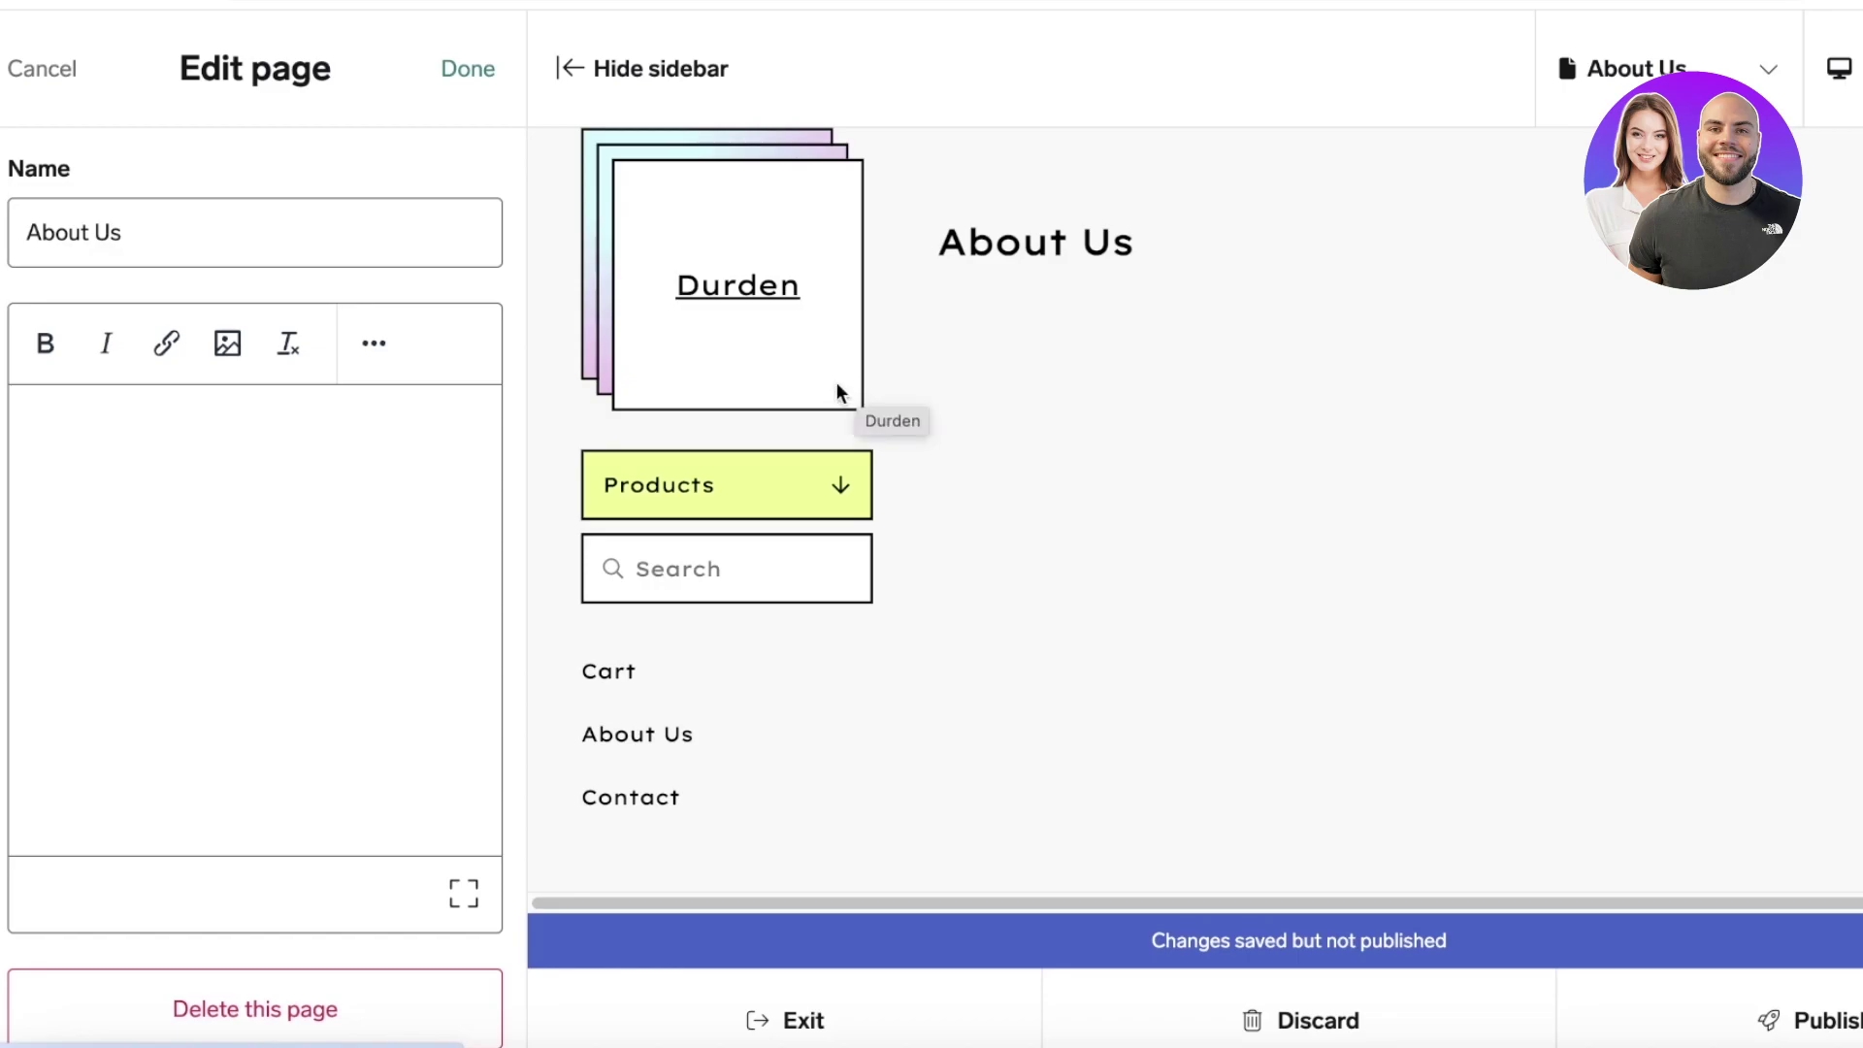
pyautogui.click(1565, 76)
pyautogui.click(1601, 573)
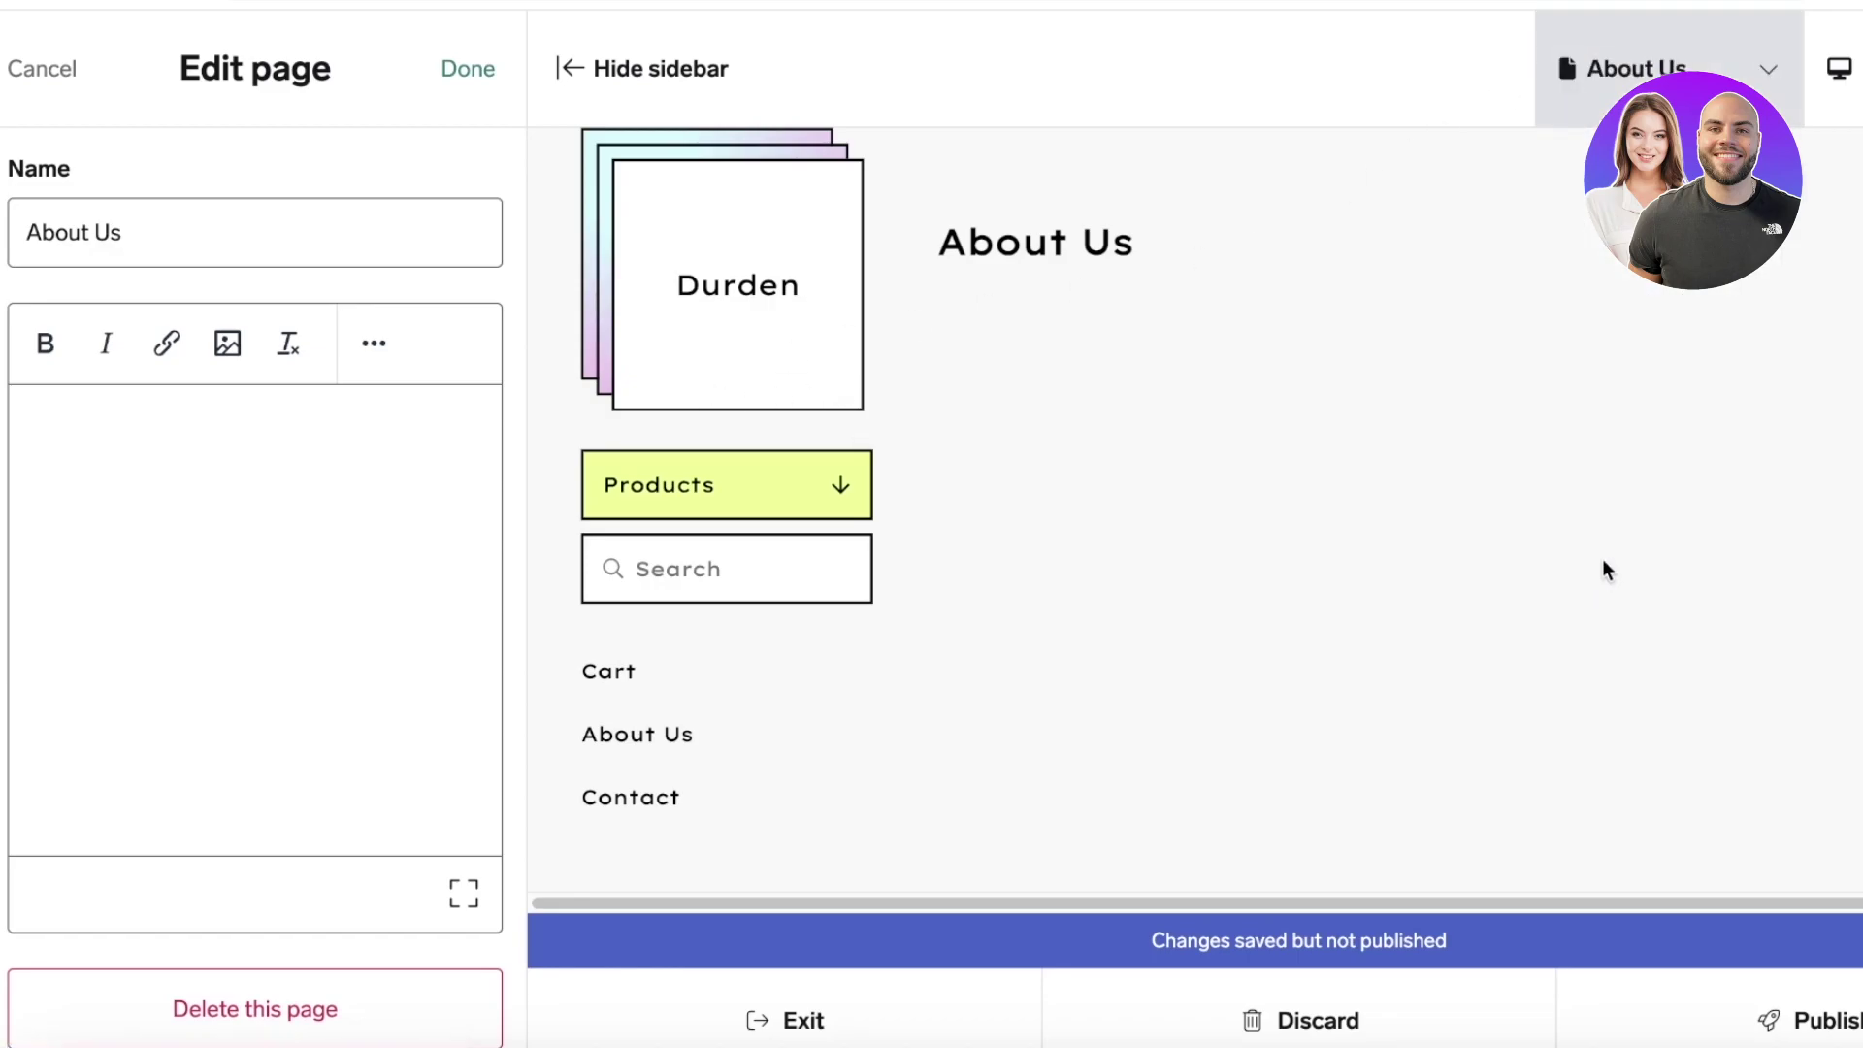
pyautogui.click(1613, 39)
pyautogui.click(1576, 162)
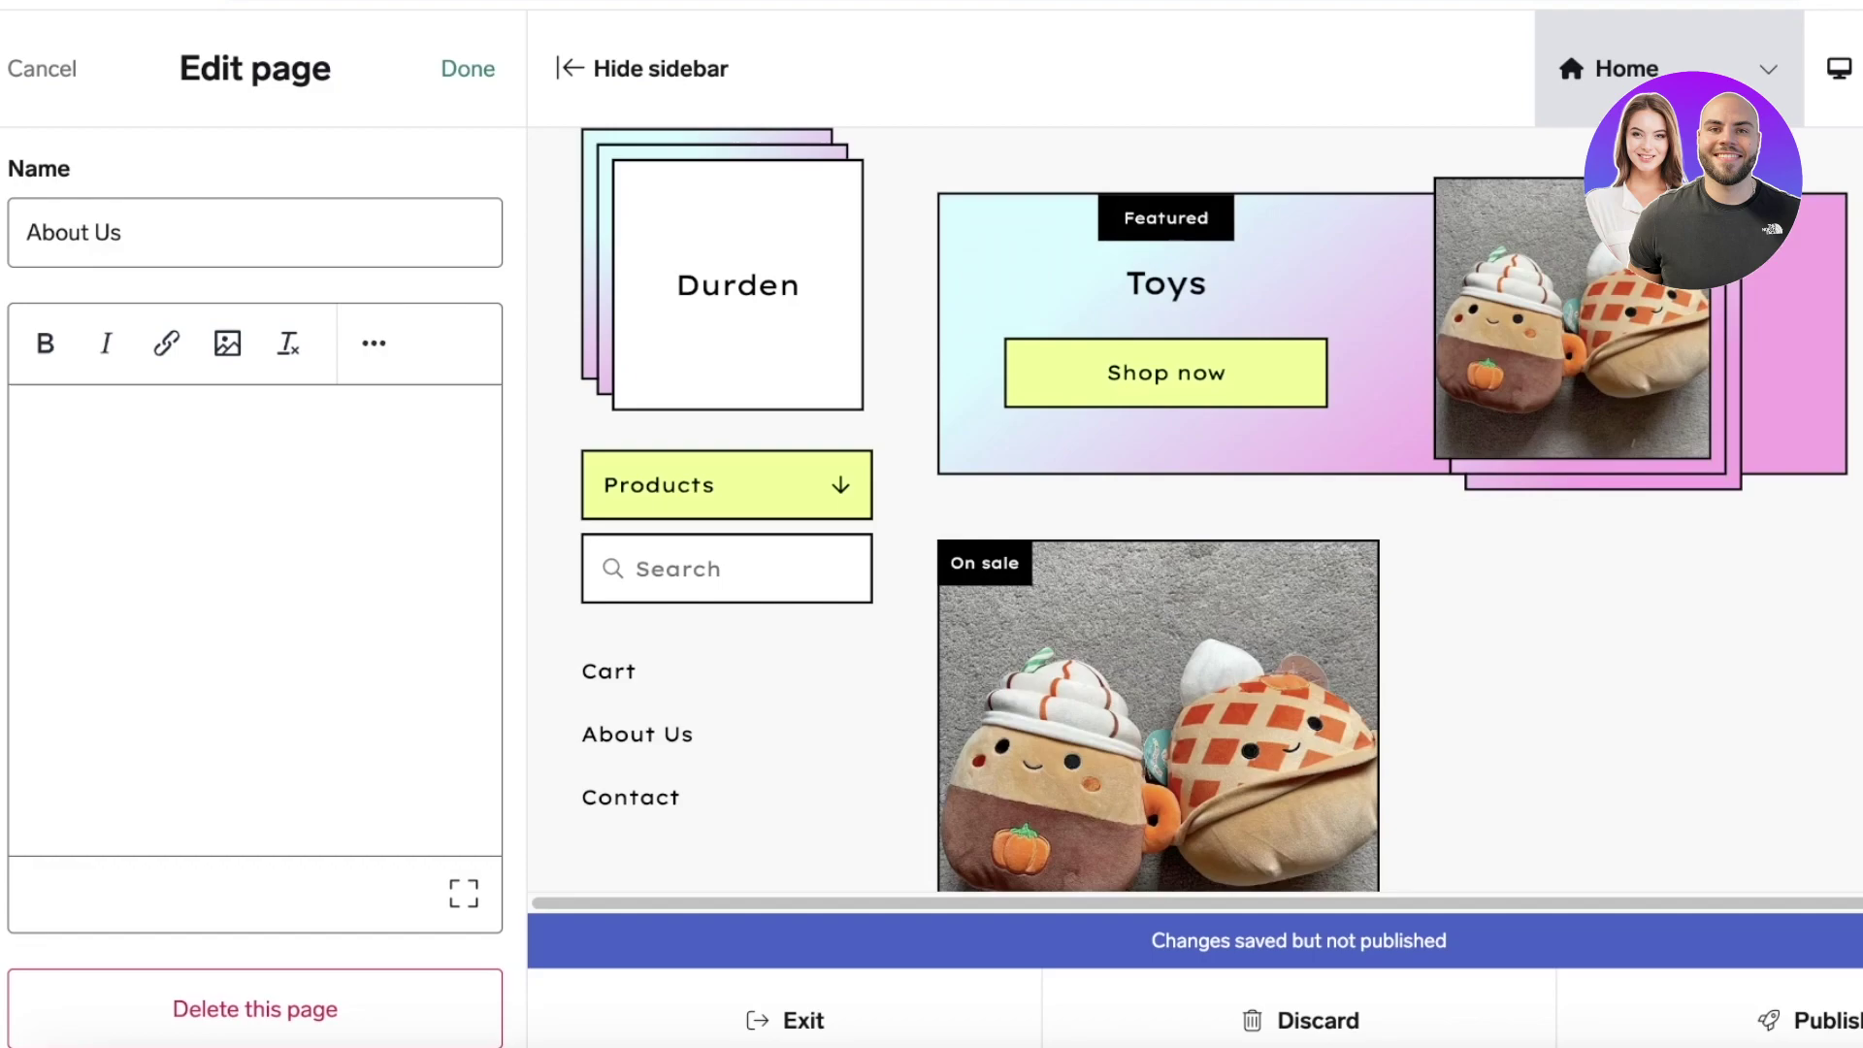
pyautogui.click(1626, 68)
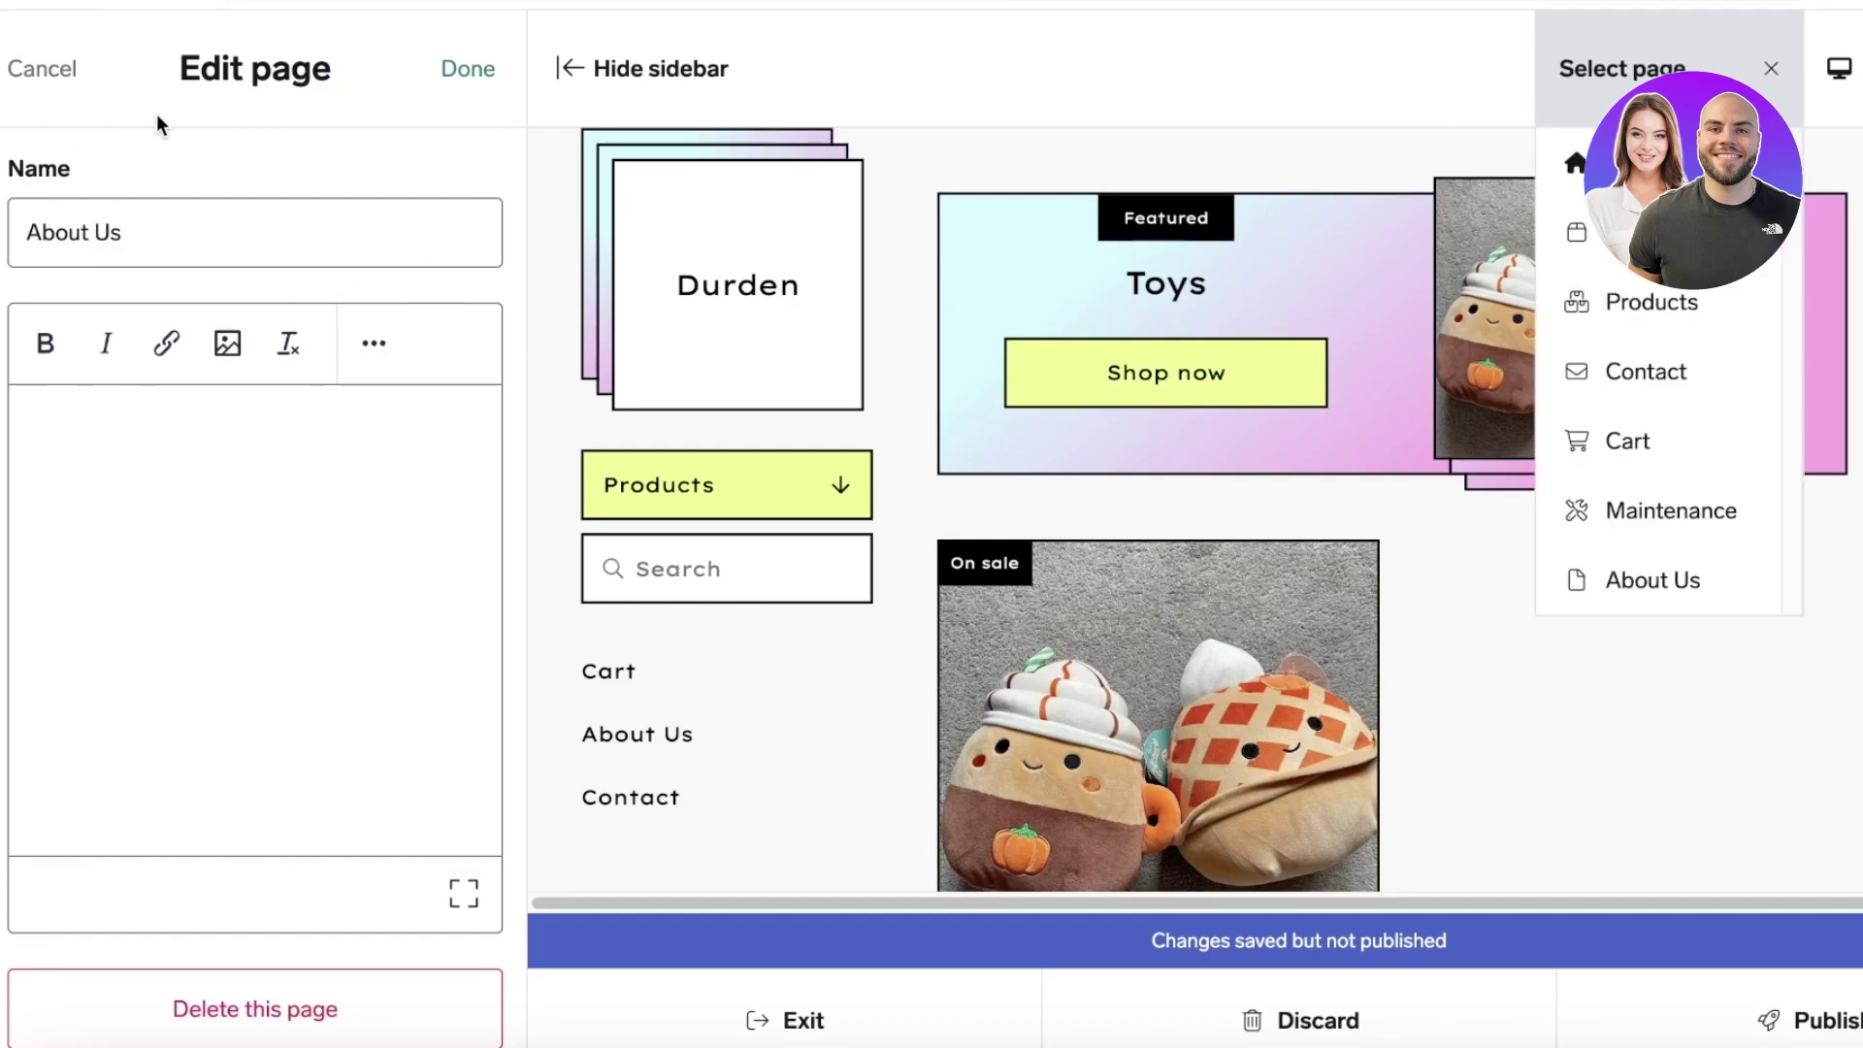
pyautogui.click(473, 81)
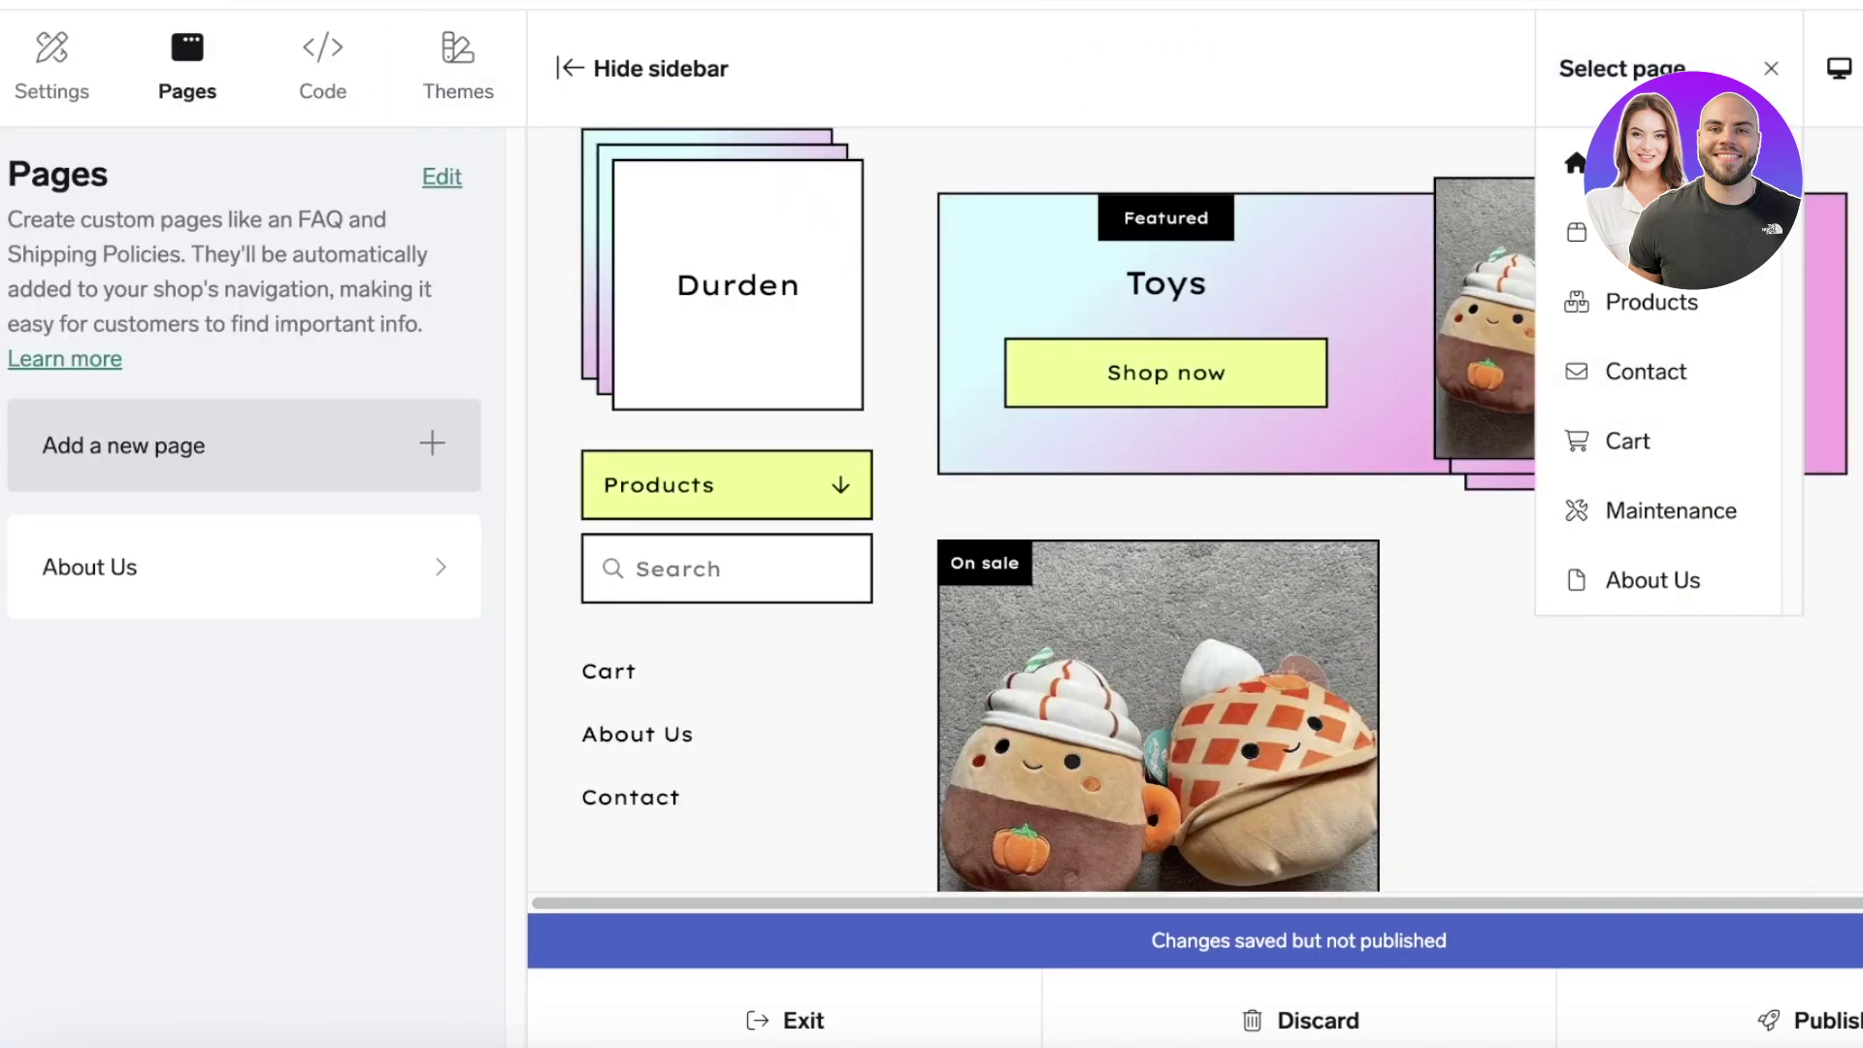
# Show the theme Settings and look through the Style, Header logo and welcome image options.
pyautogui.click(87, 39)
pyautogui.scroll(-1, 323, 401)
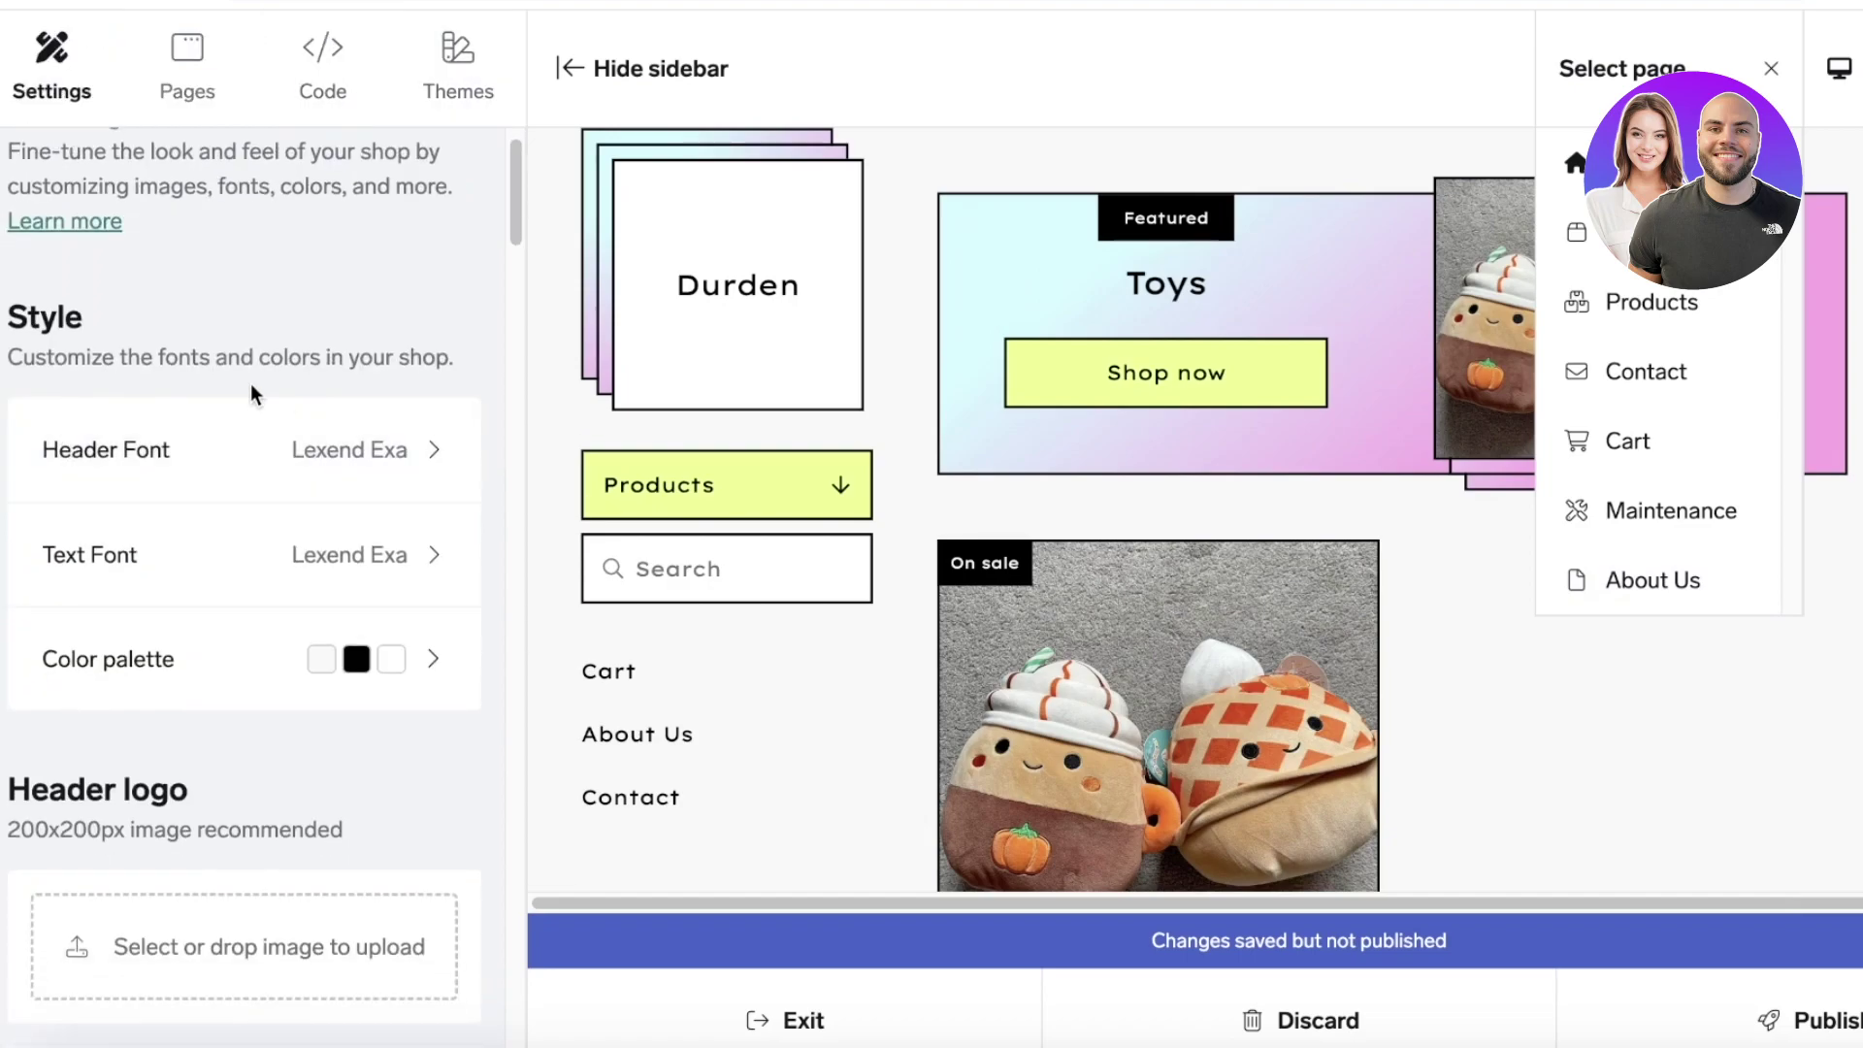
pyautogui.scroll(-2, 250, 407)
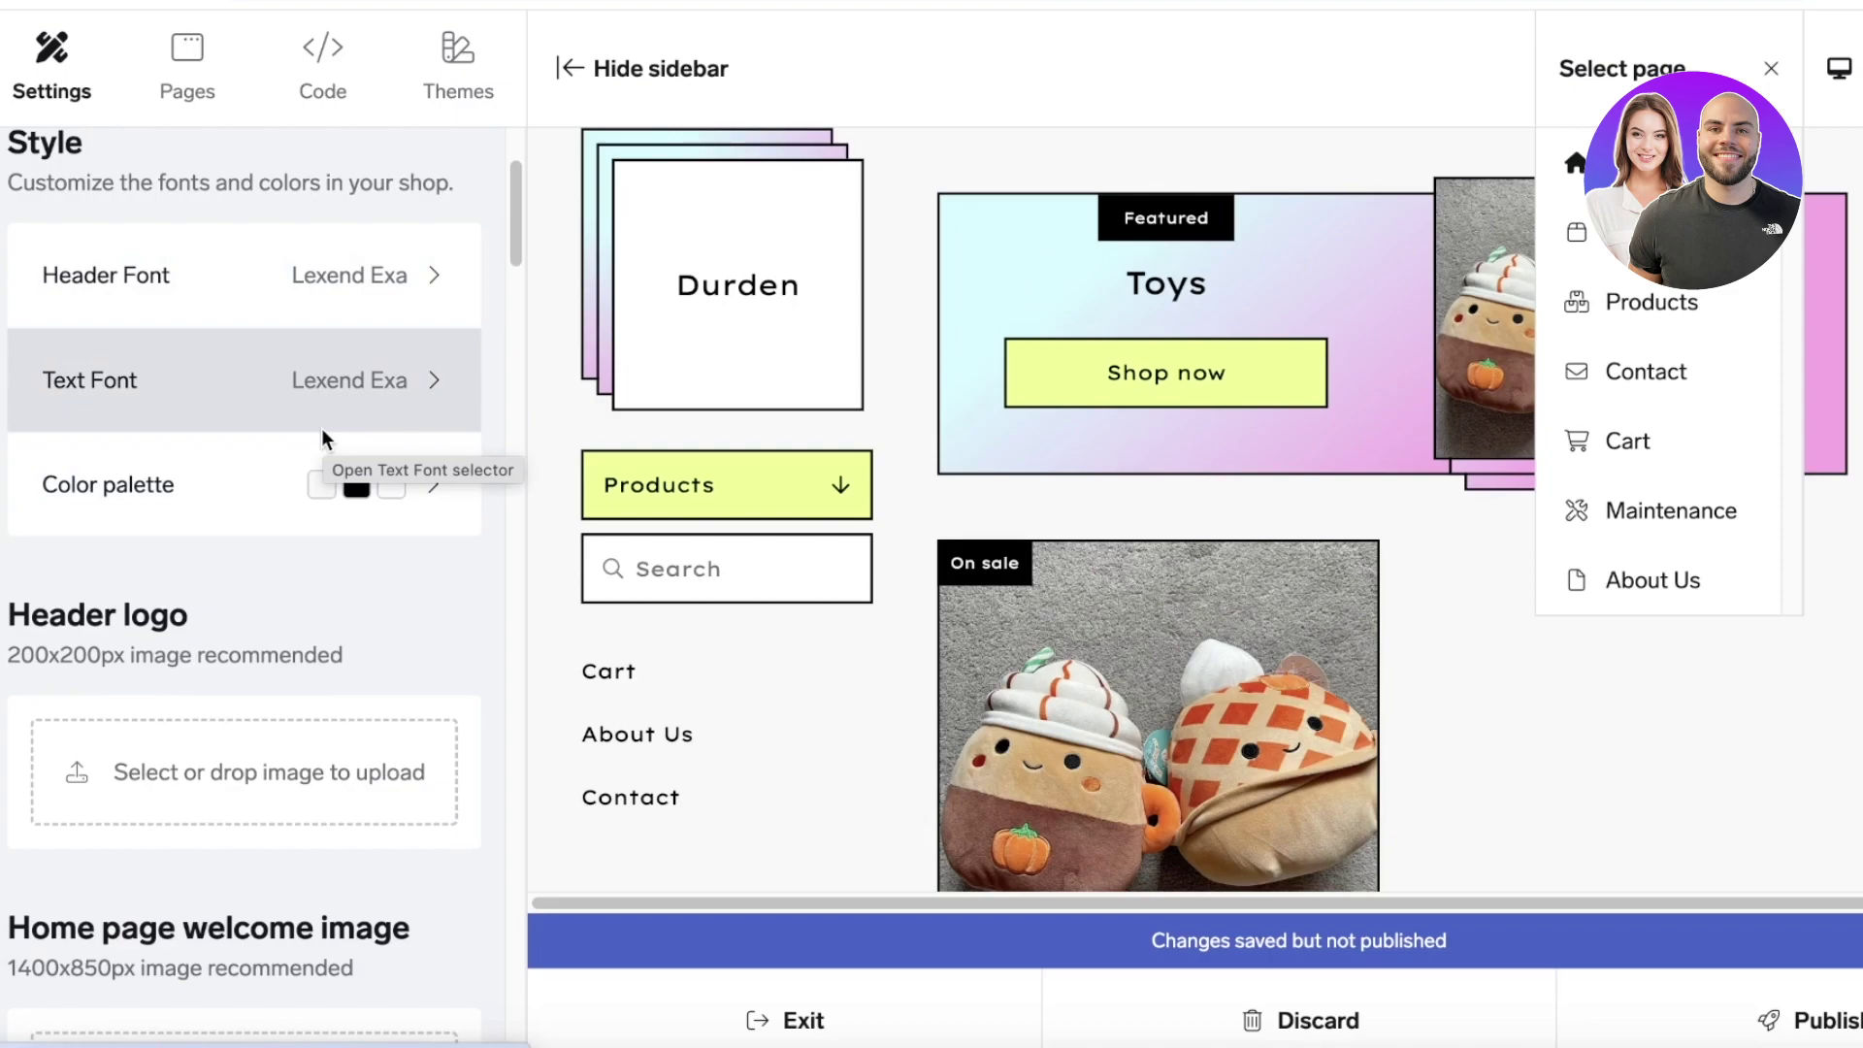
pyautogui.scroll(-6, 323, 436)
pyautogui.scroll(-1, 318, 429)
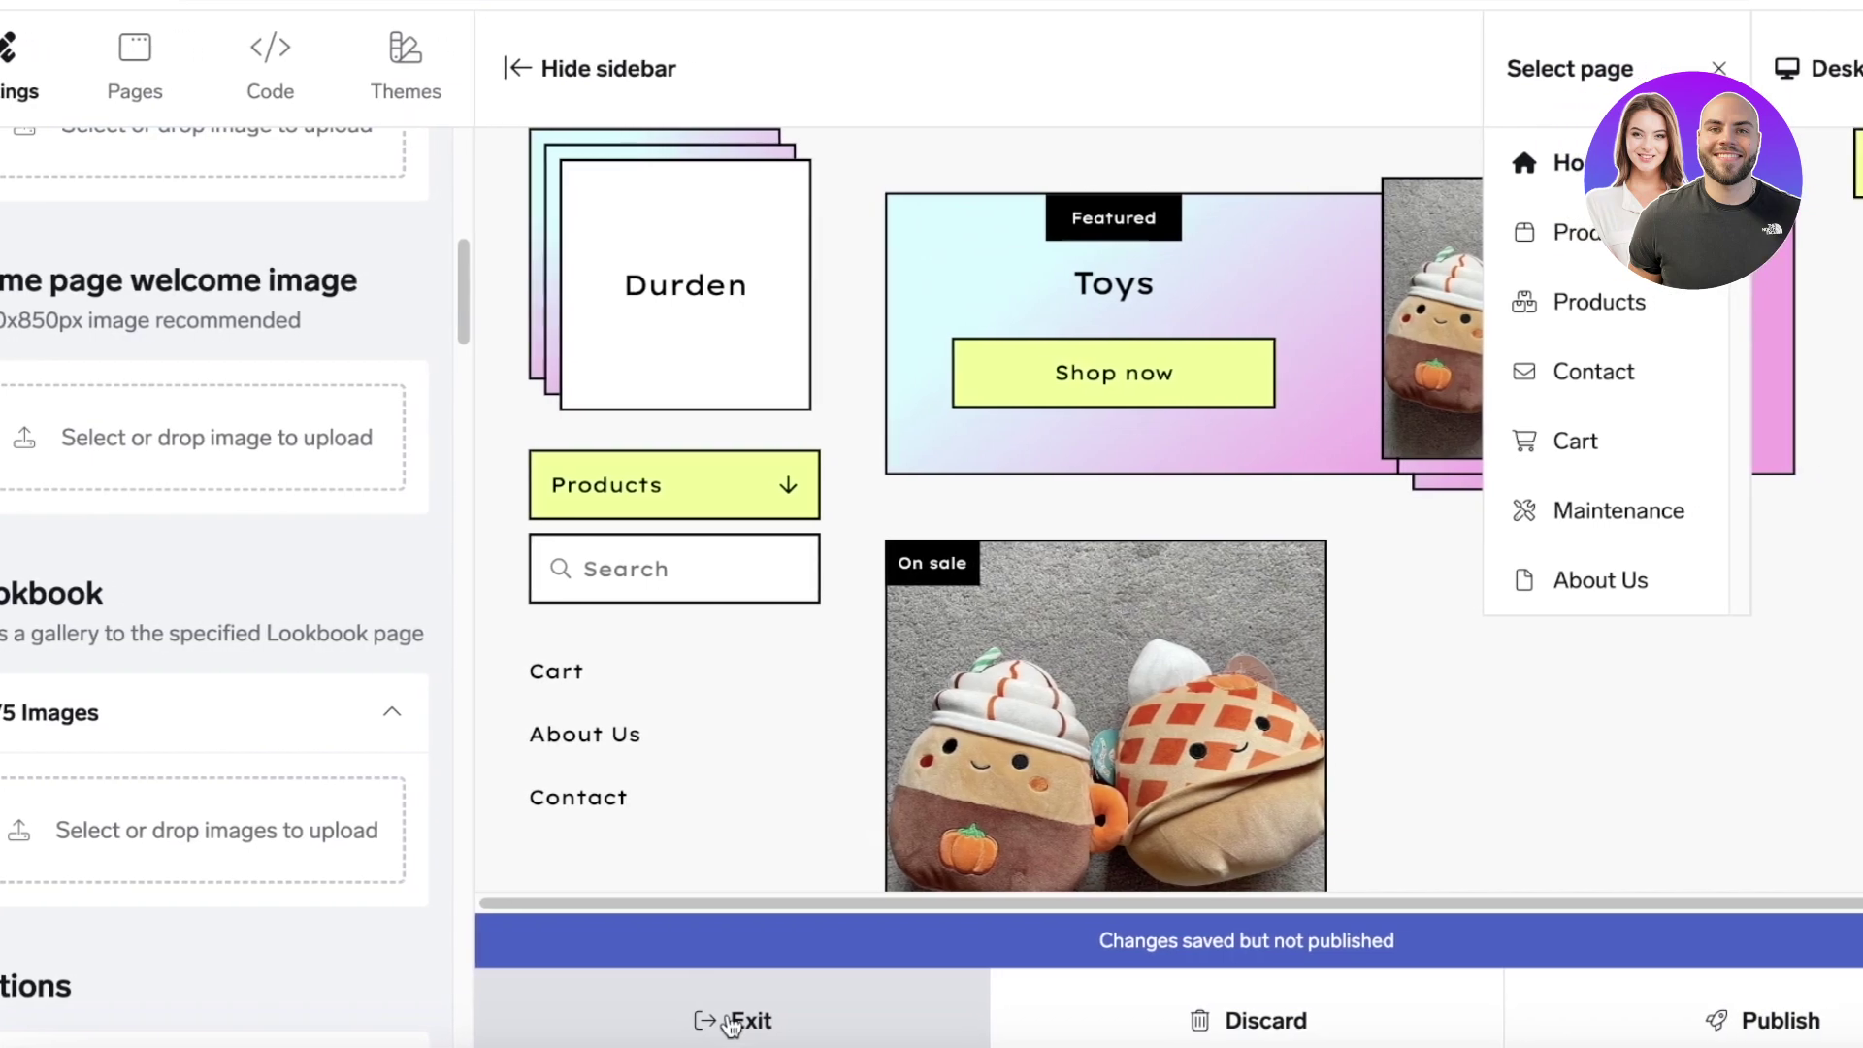
# Exit the Netizen theme editor.
pyautogui.click(783, 1024)
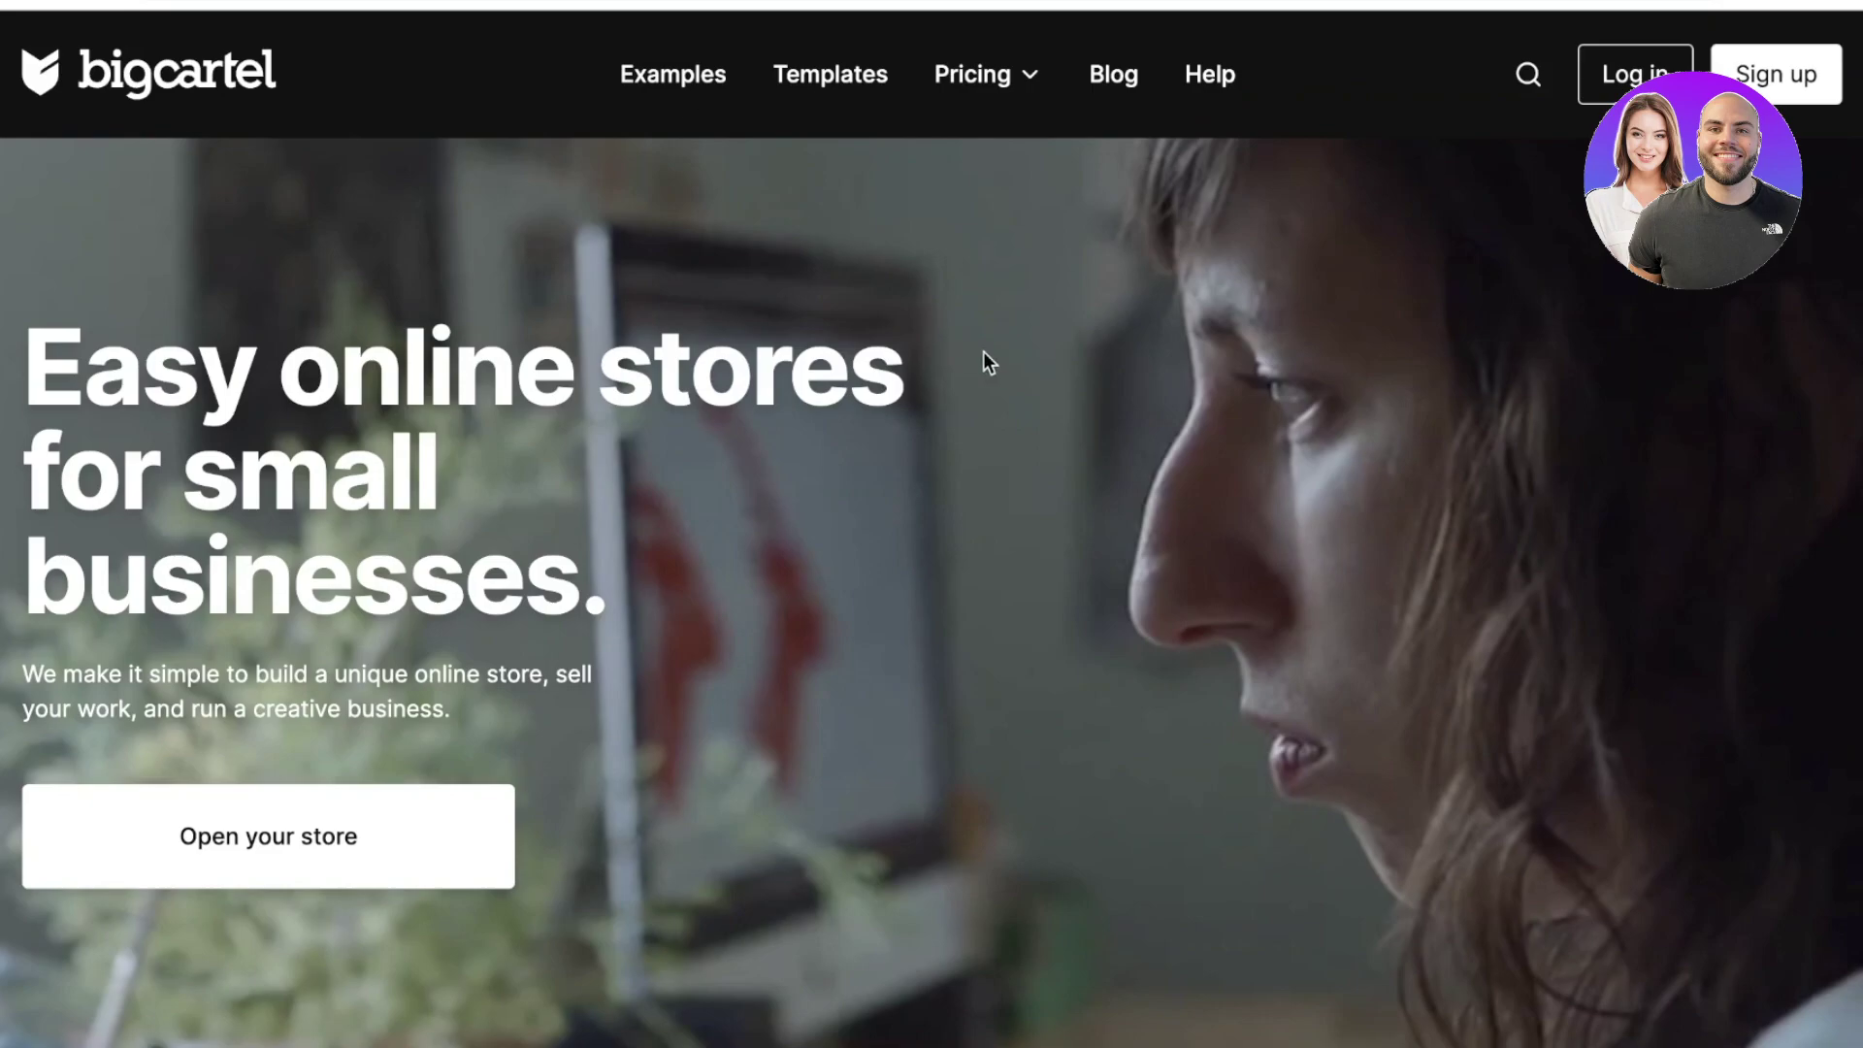
# Open the pricing page and look over the free, $9.99 and $19.99 plan cards and footer.
pyautogui.moveTo(968, 87)
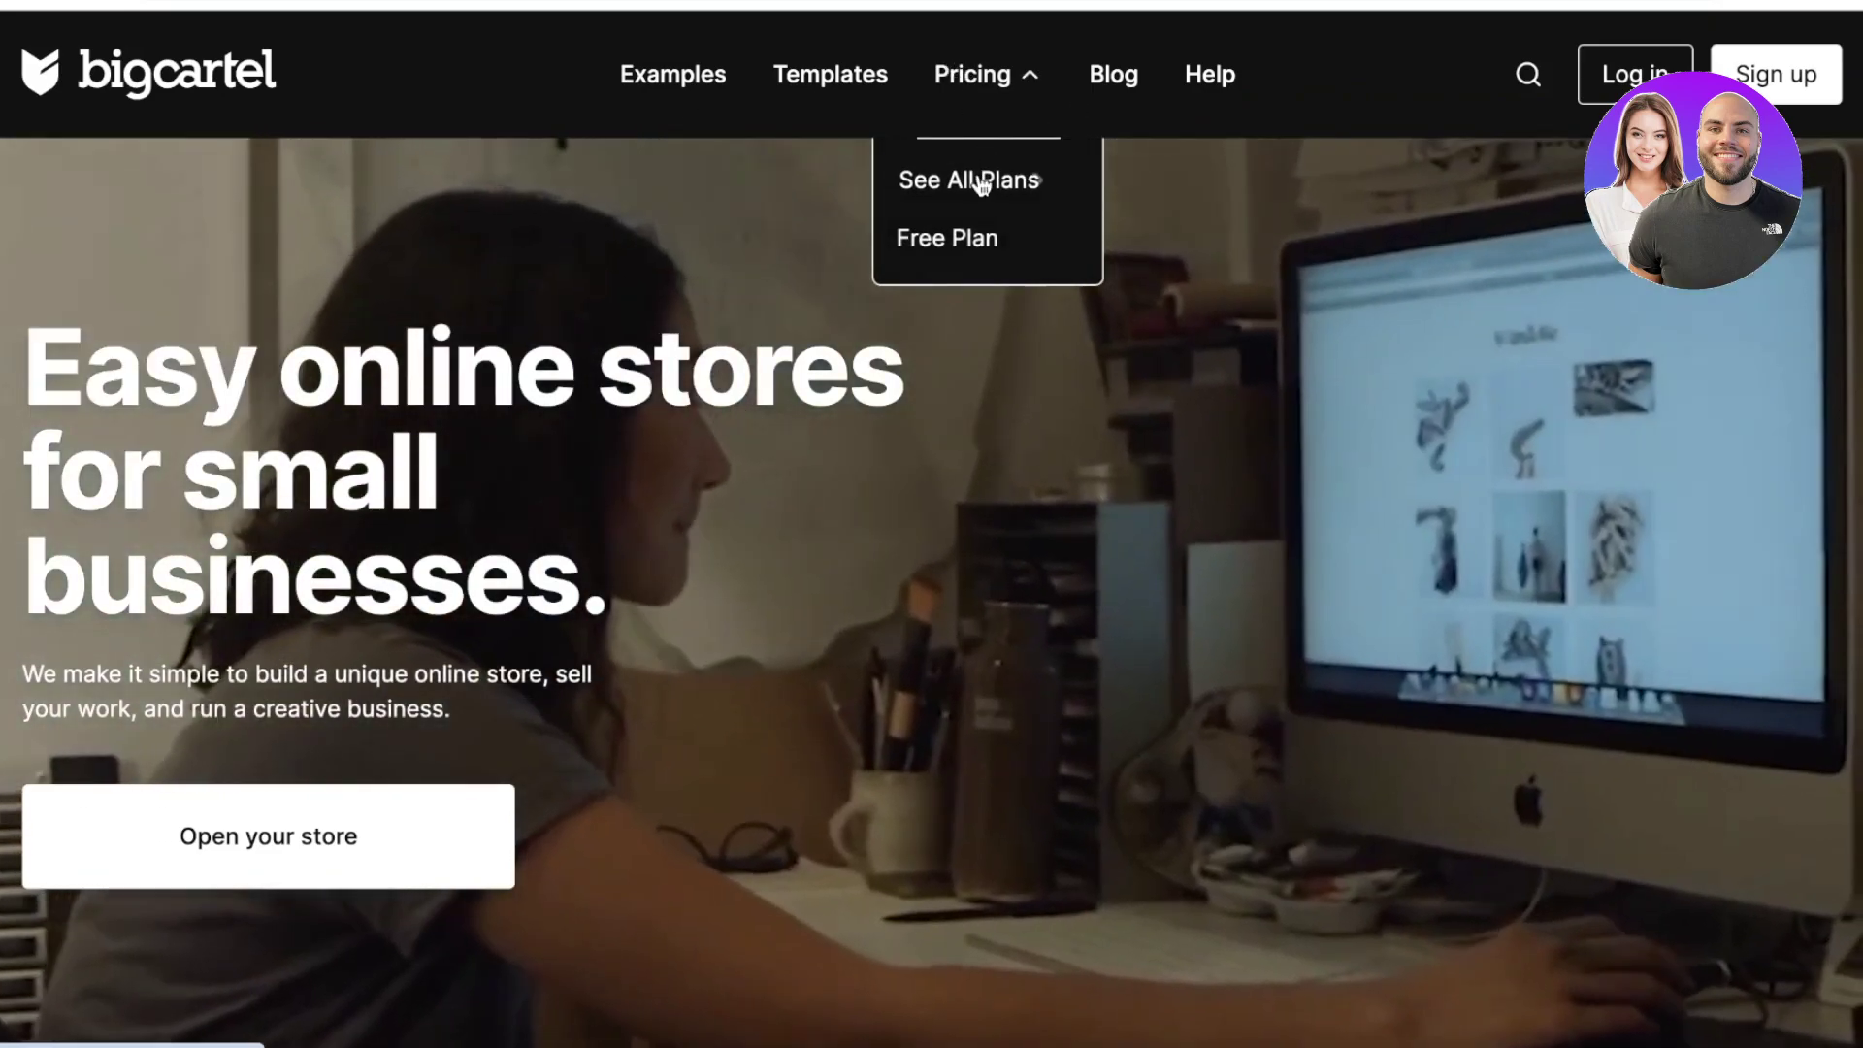
pyautogui.click(973, 181)
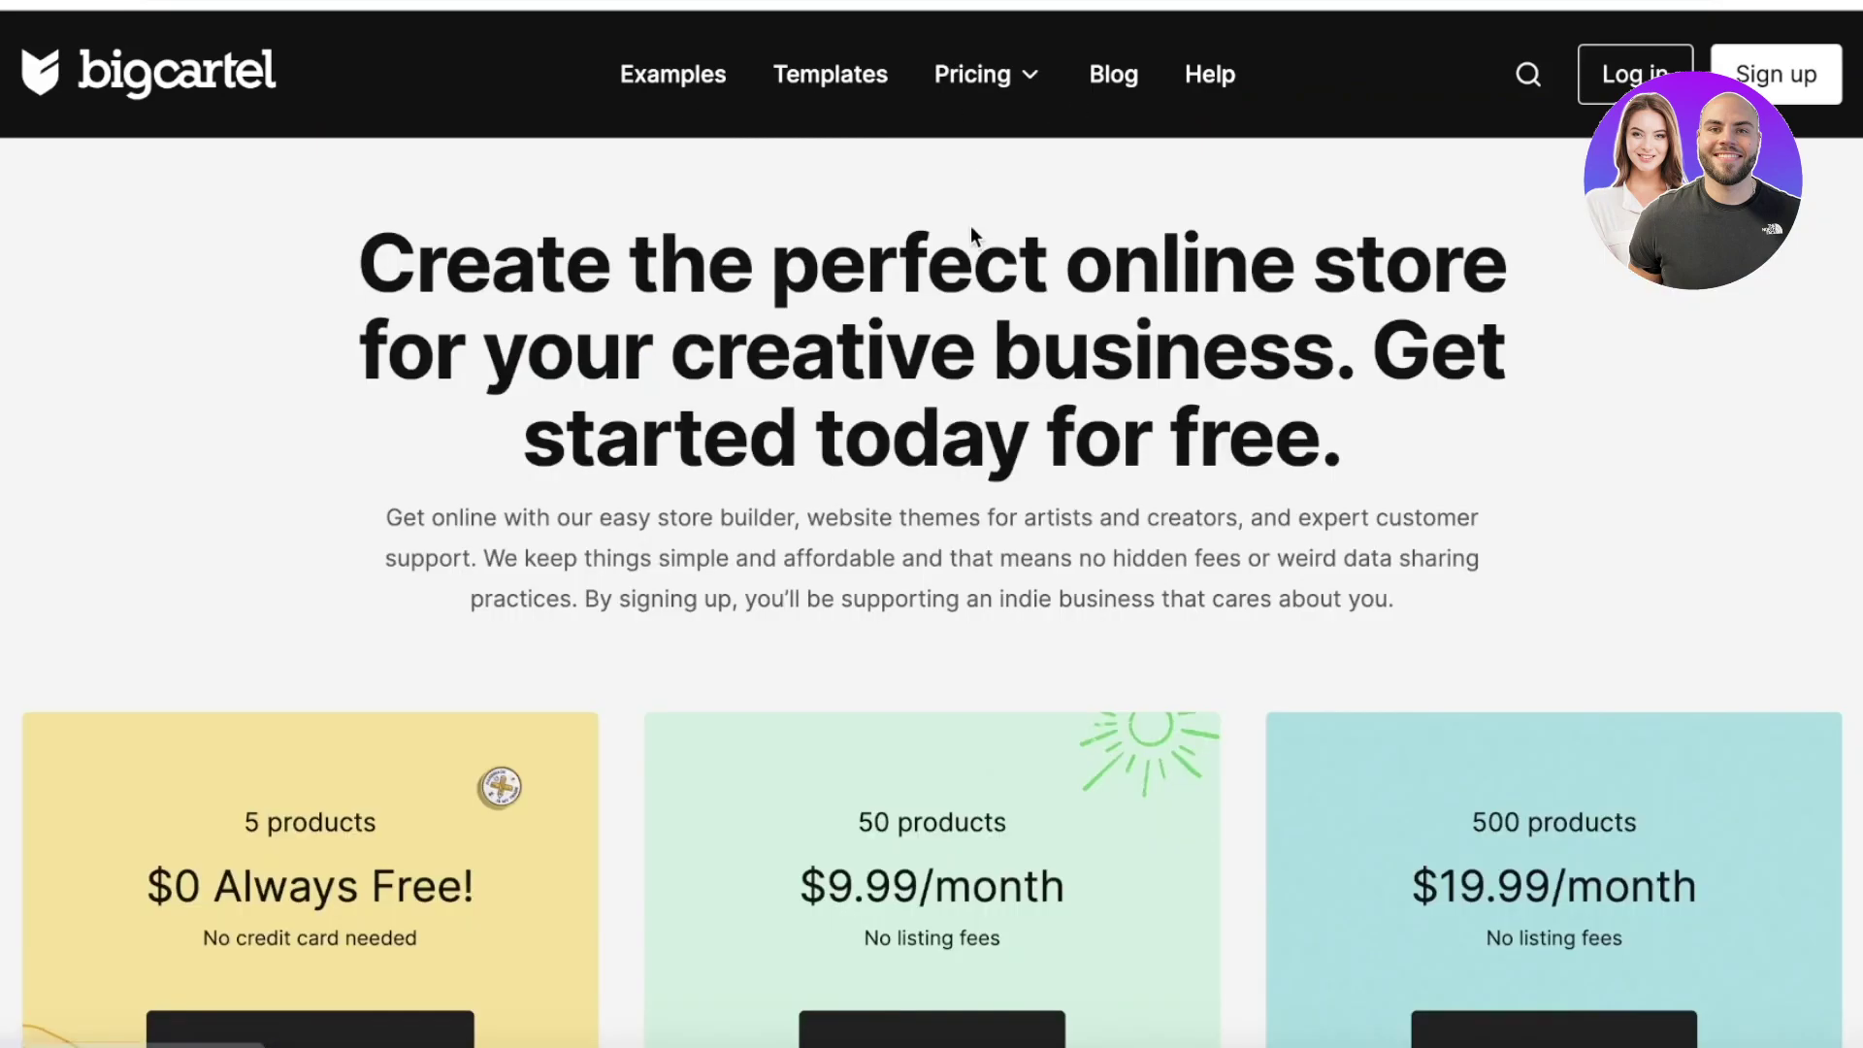
pyautogui.scroll(-3, 644, 486)
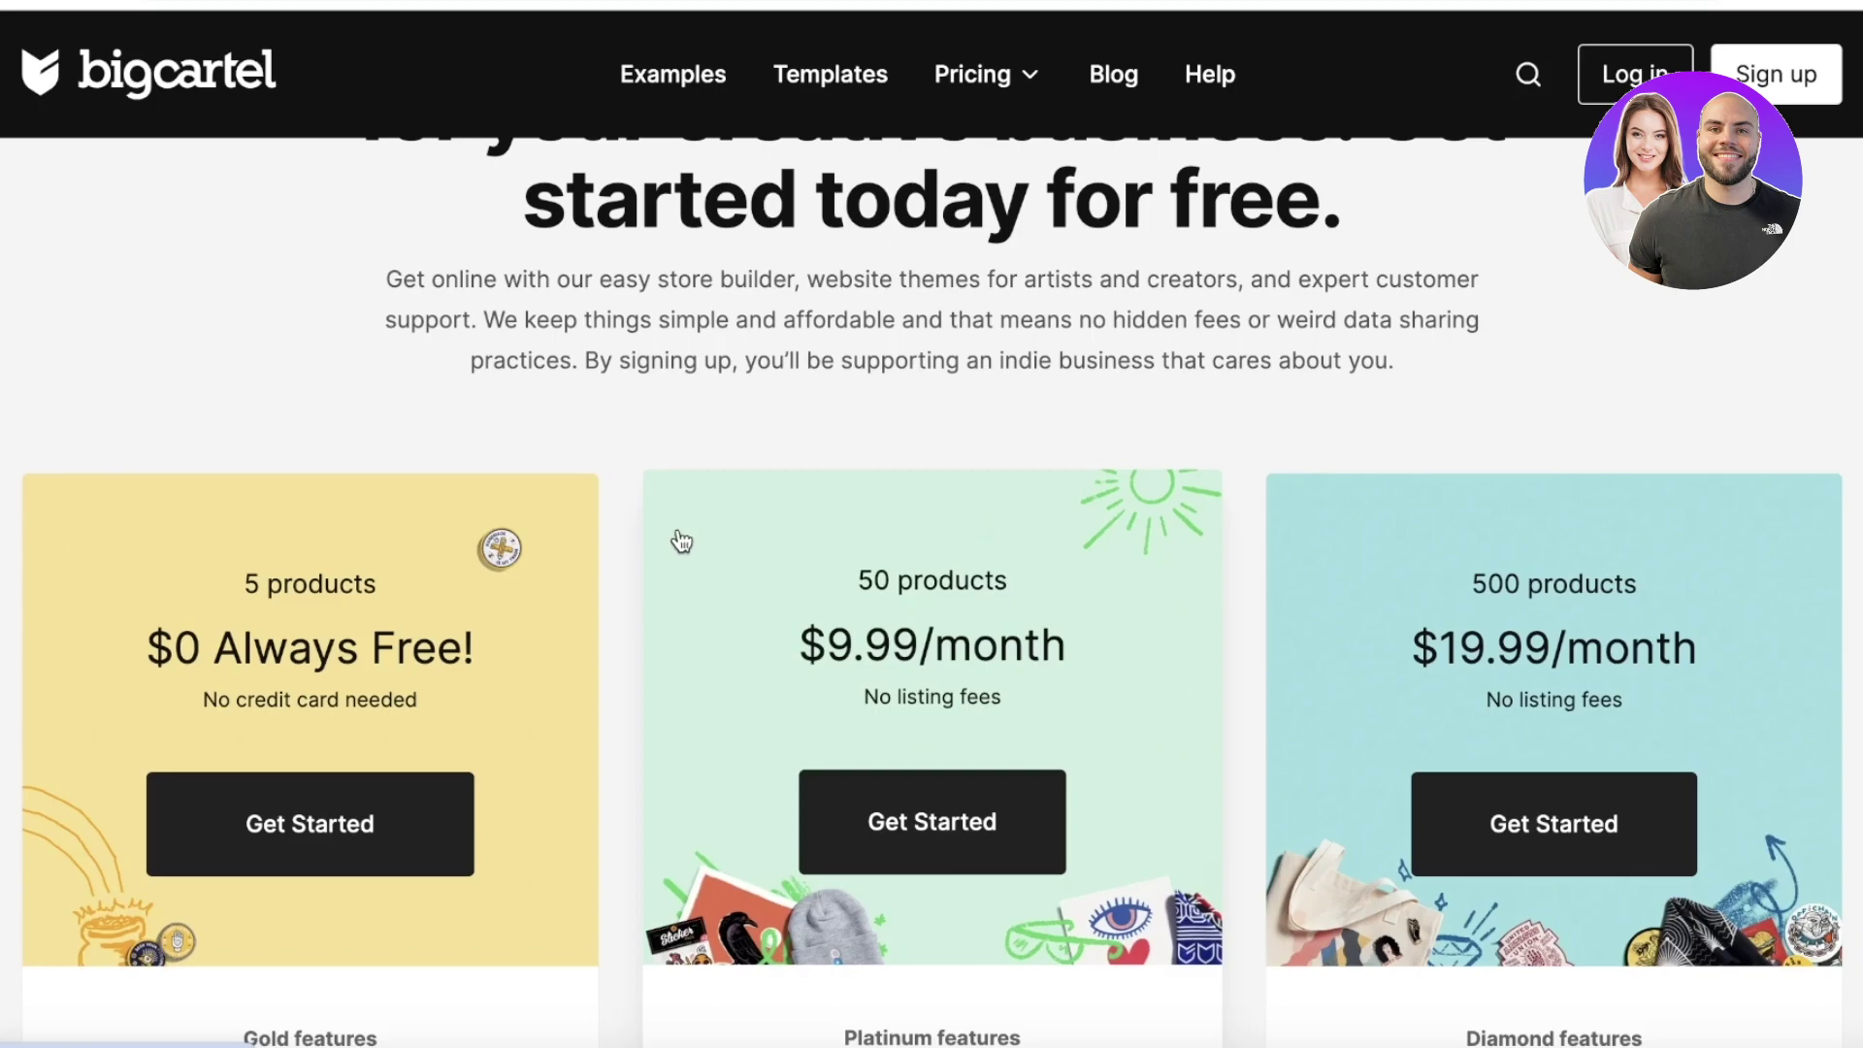
pyautogui.scroll(-15, 682, 542)
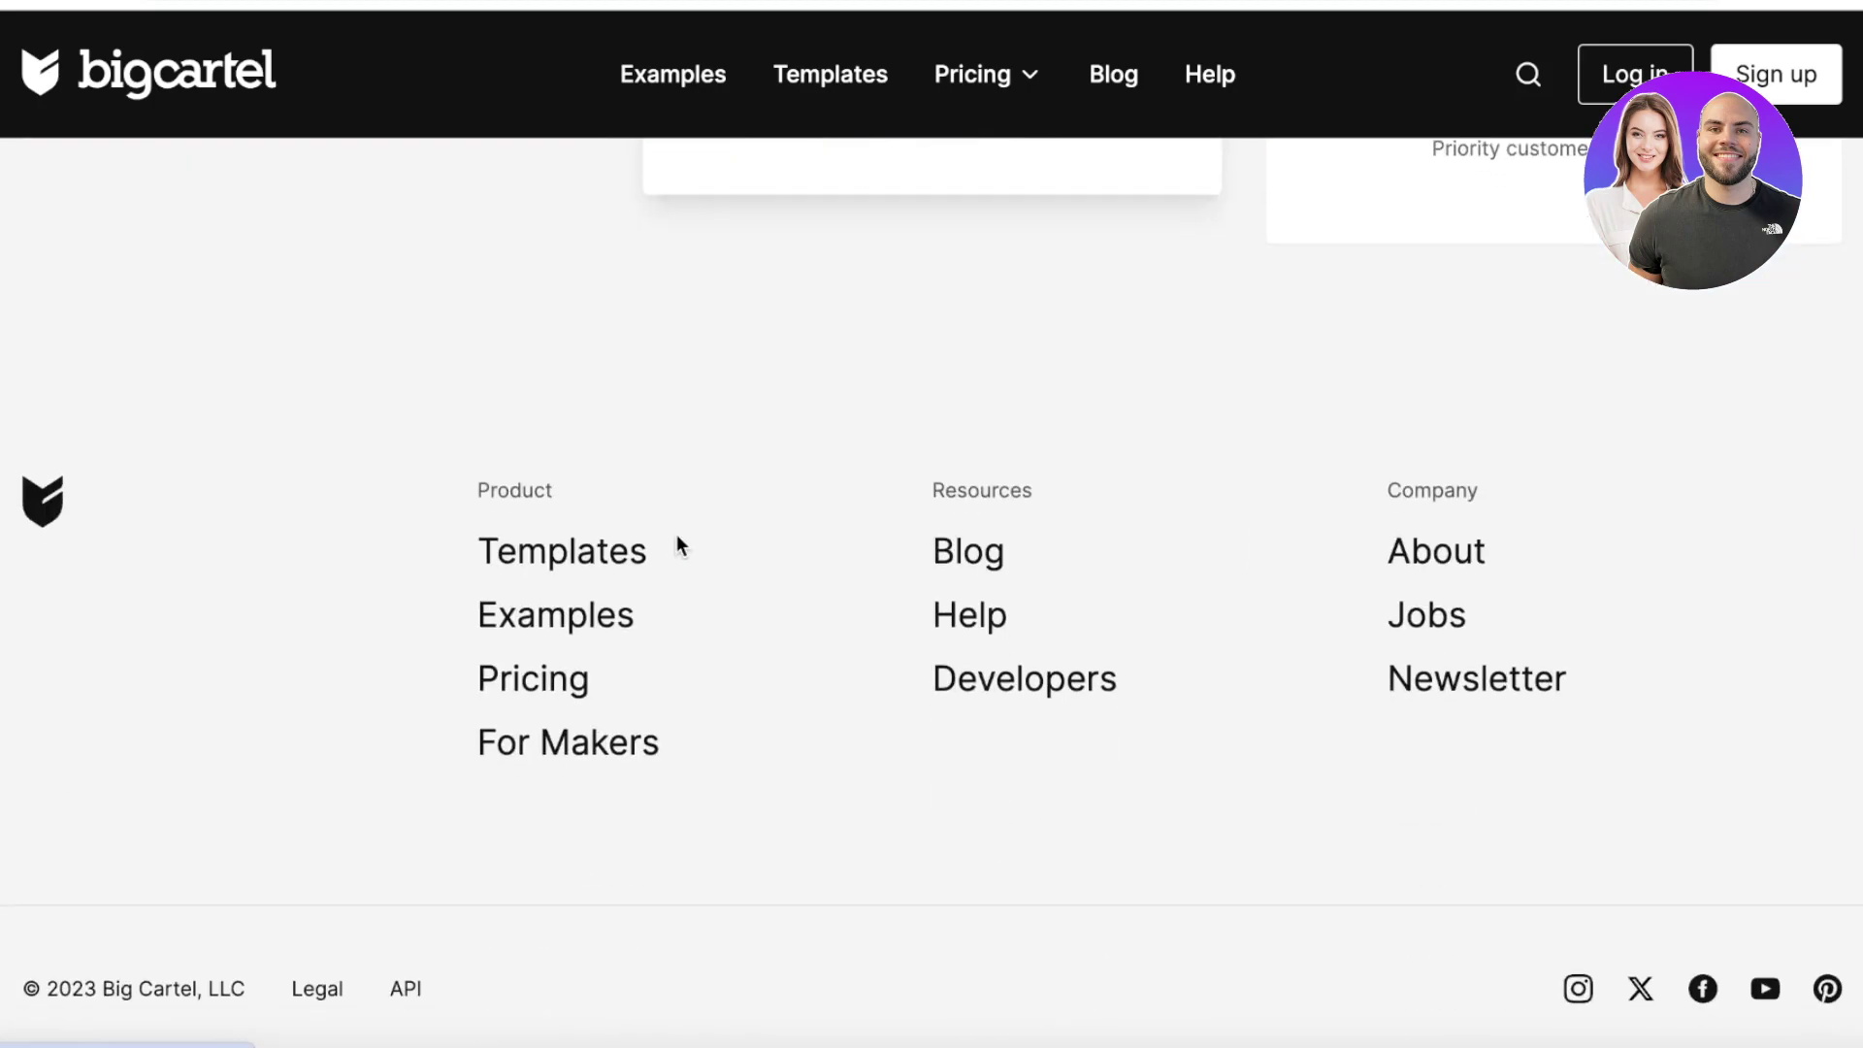
pyautogui.scroll(15, 677, 544)
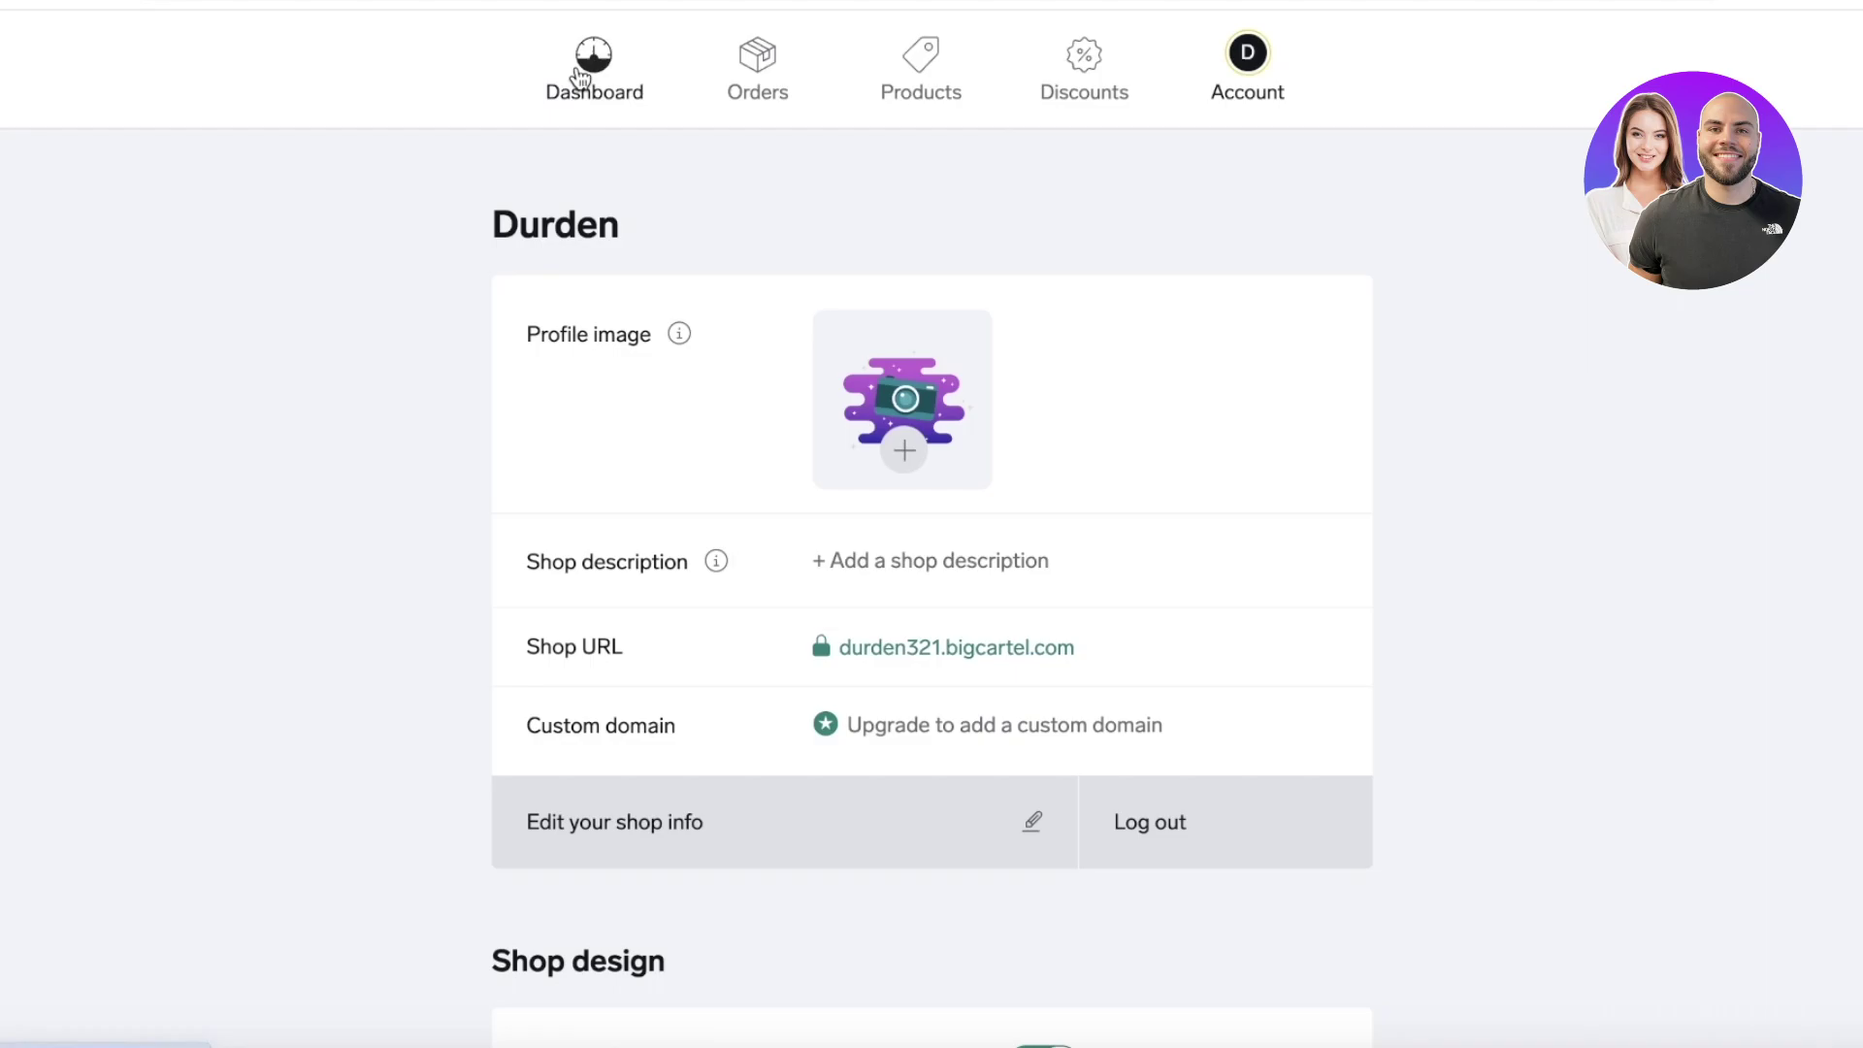
# Open the Dashboard and browse the Getting started checklist, 0-visitor/$0.00 stats, and Products and Categories tables.
pyautogui.click(580, 78)
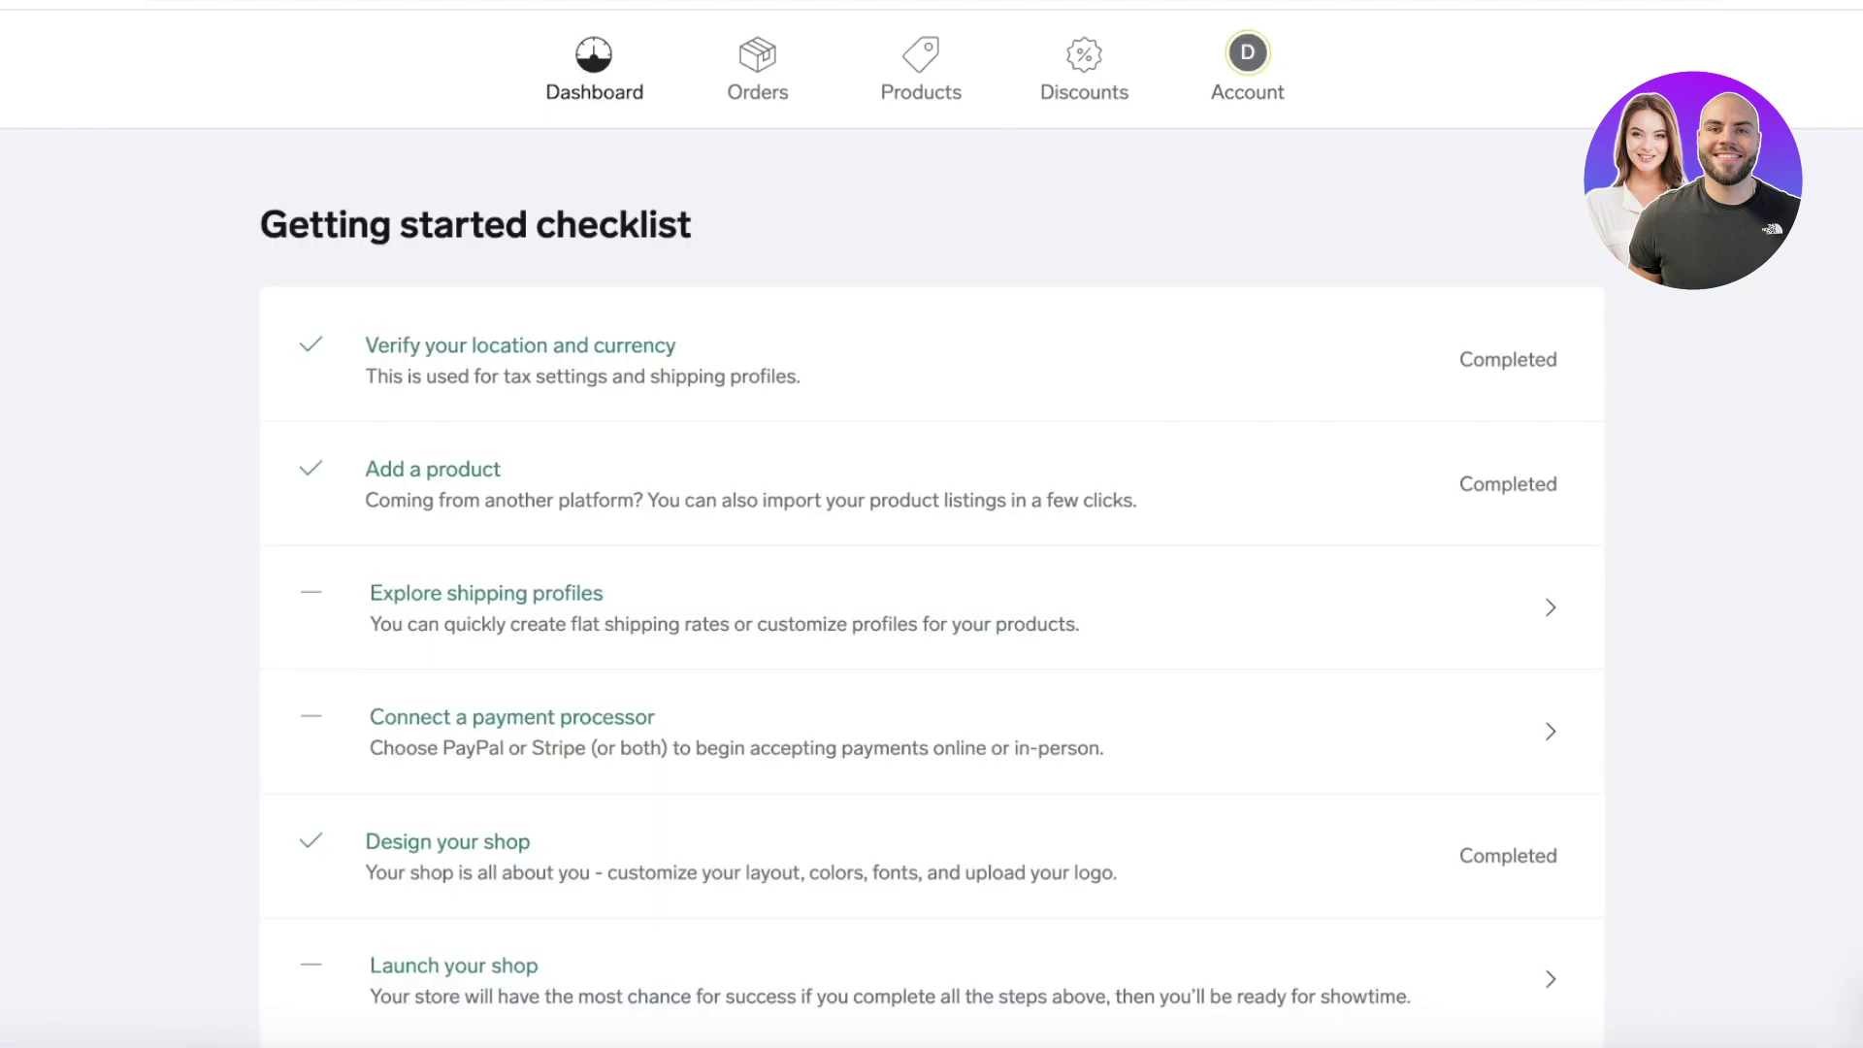
pyautogui.scroll(-7, 1351, 97)
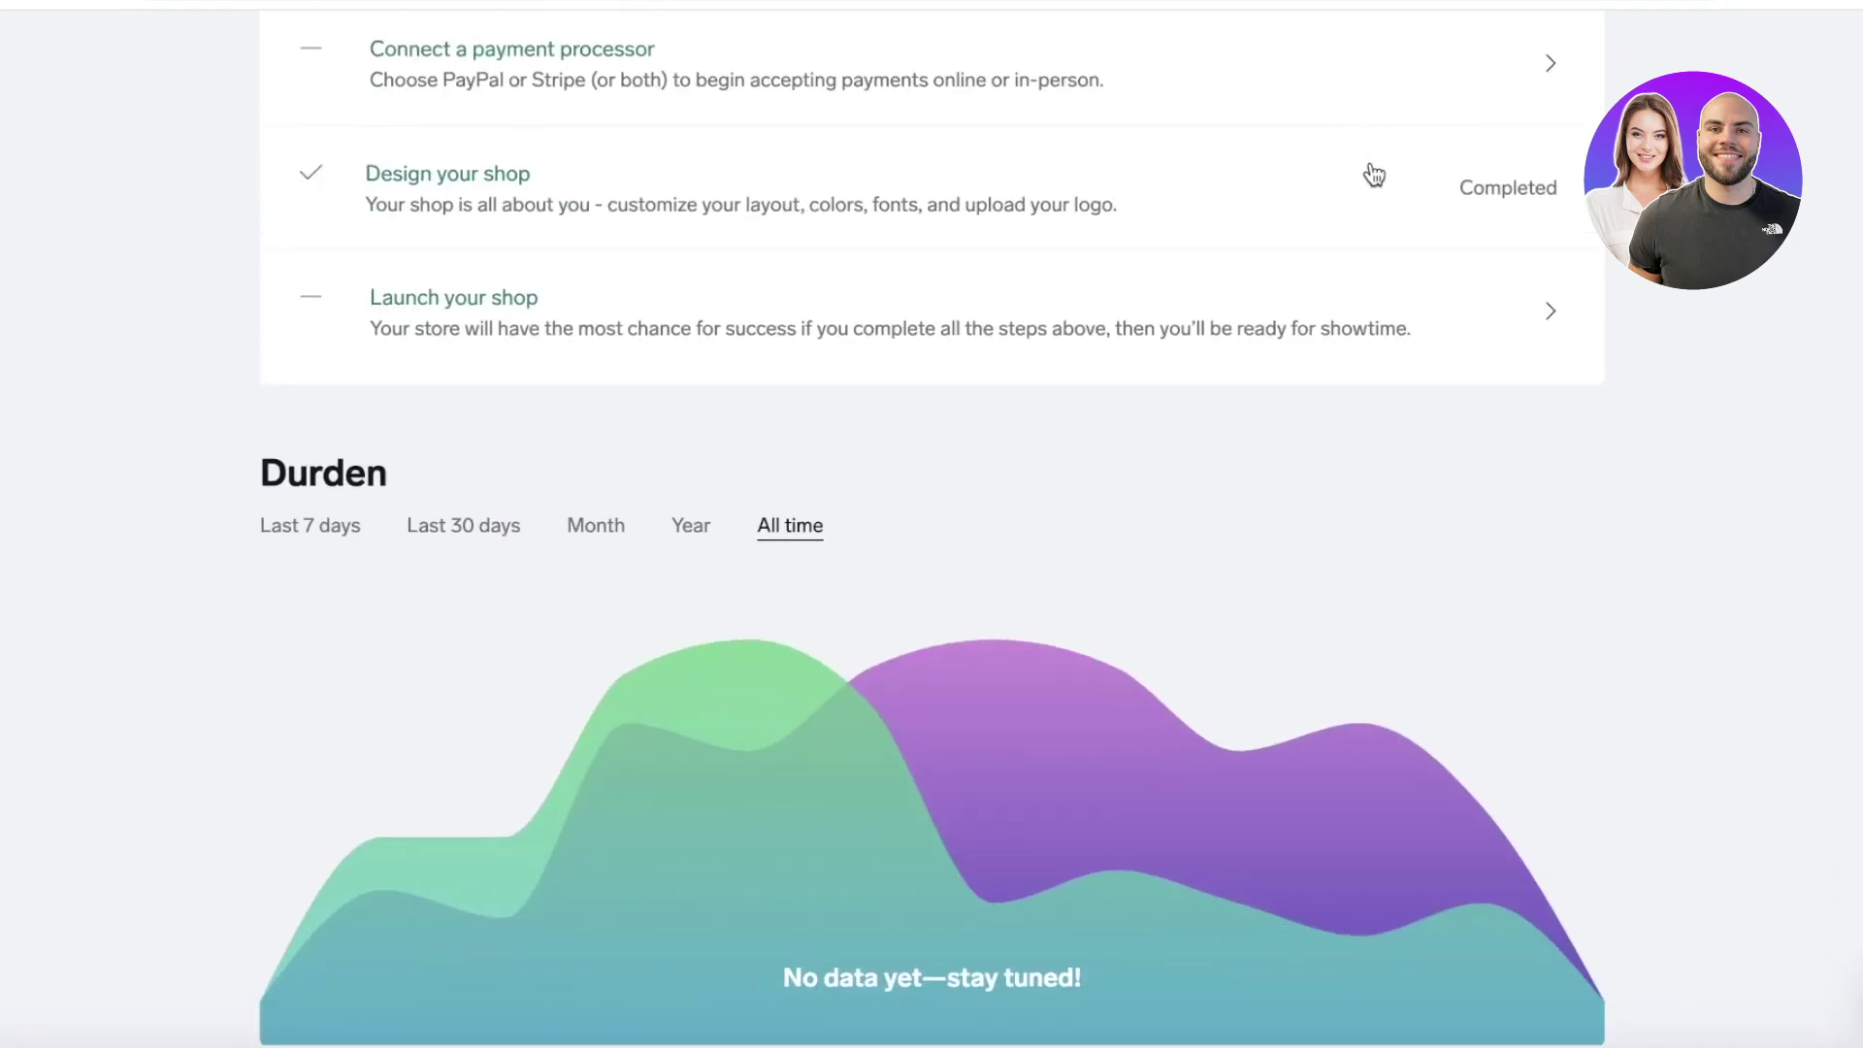
pyautogui.scroll(-4, 1365, 303)
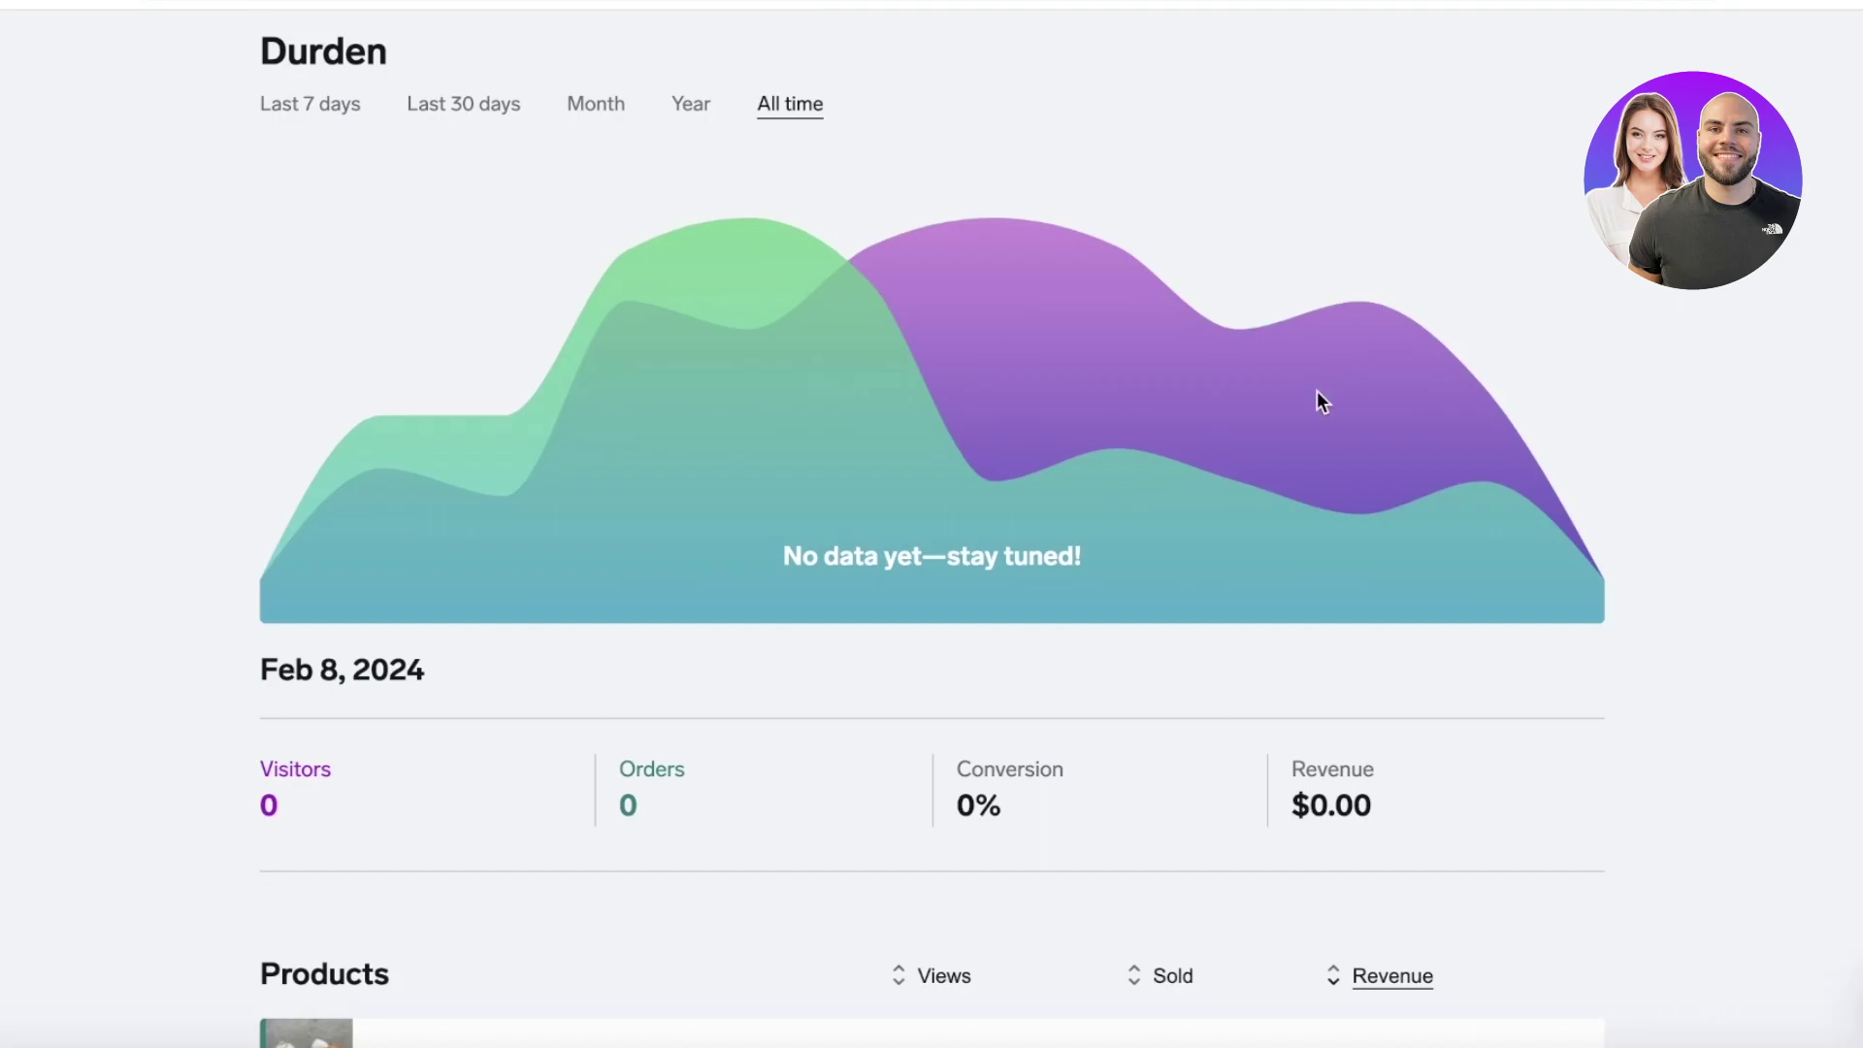
pyautogui.scroll(-1, 1317, 390)
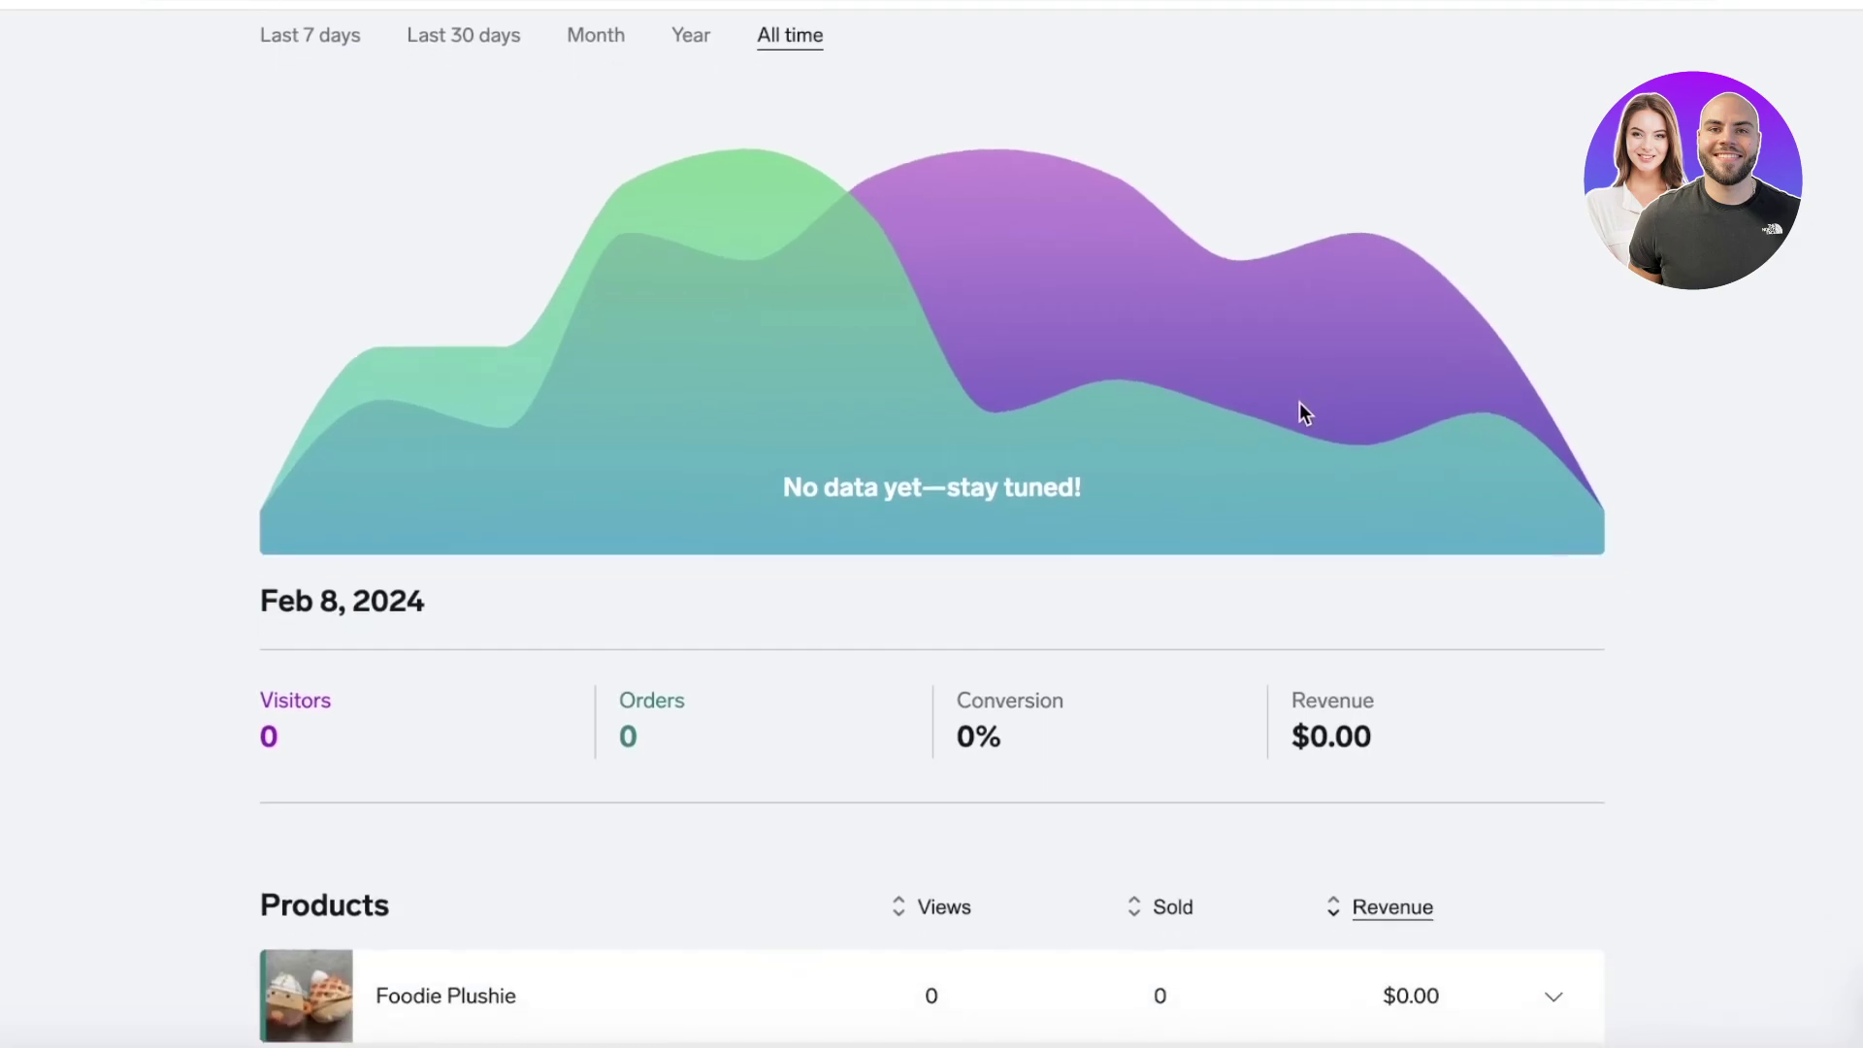
pyautogui.scroll(-6, 1300, 402)
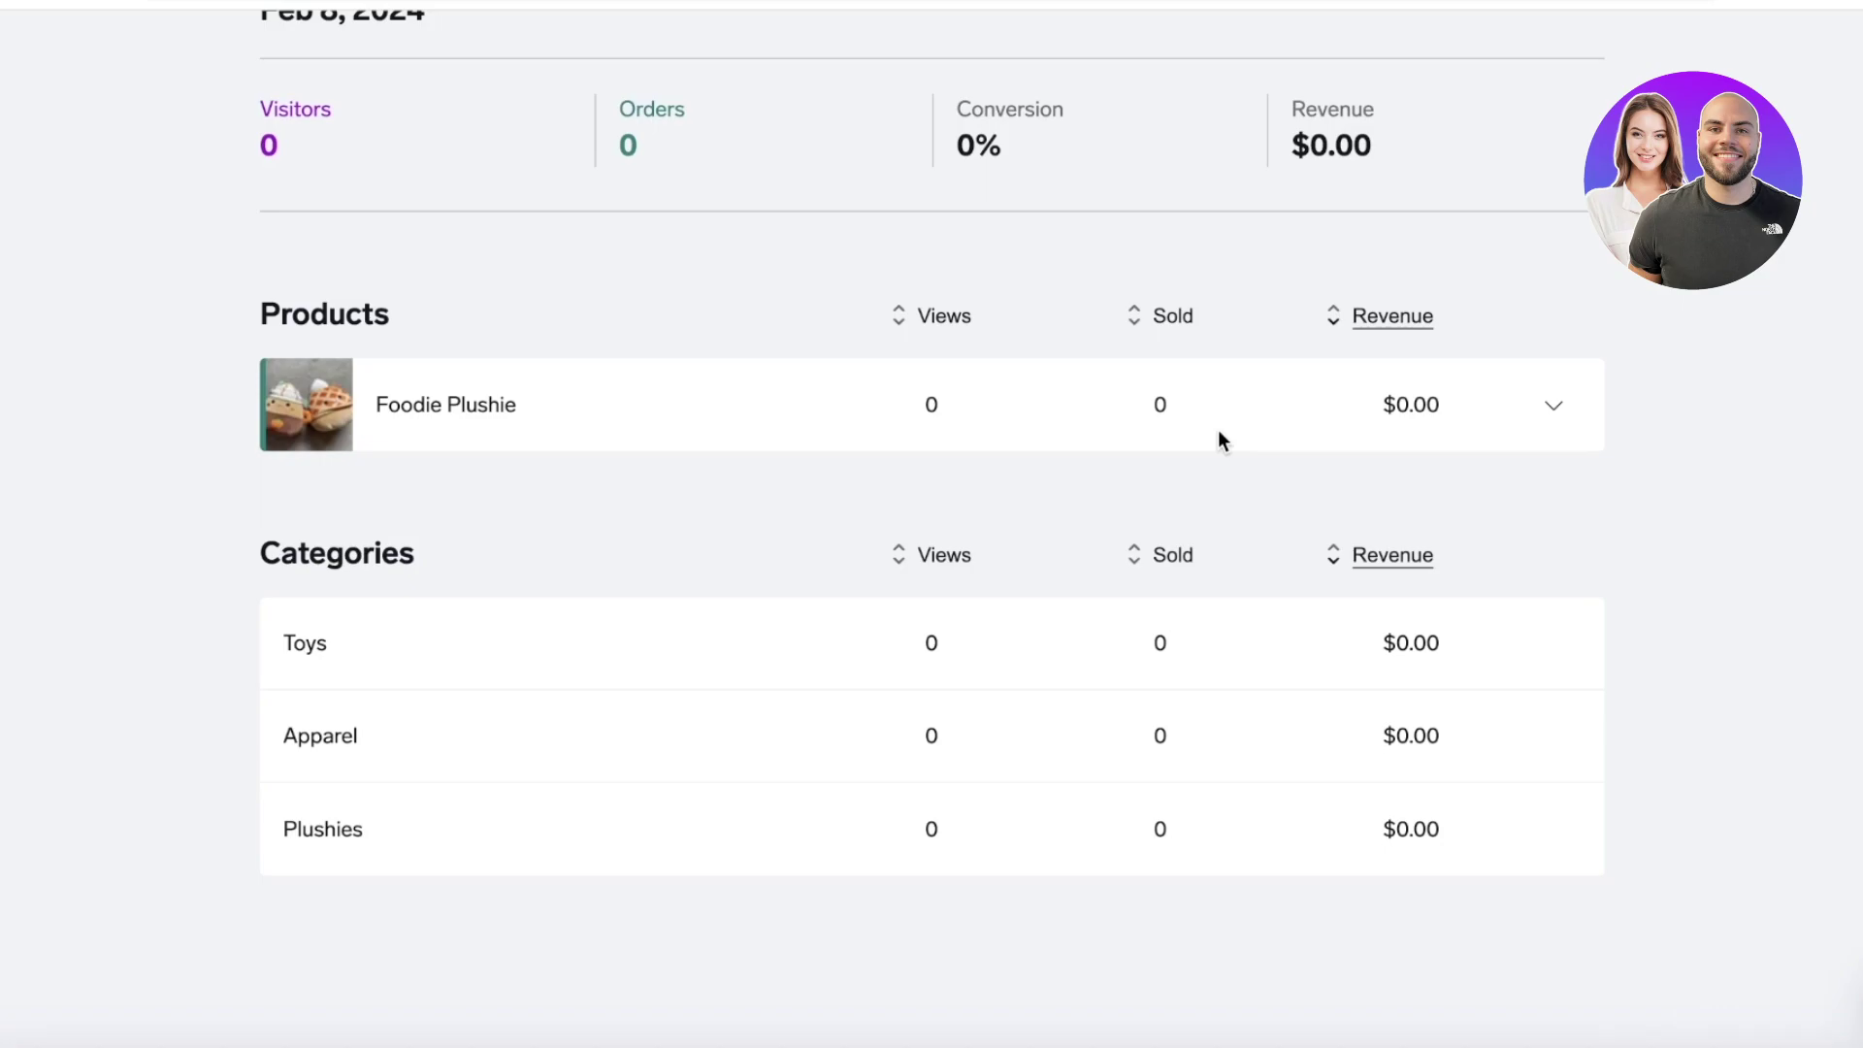
pyautogui.scroll(15, 1218, 429)
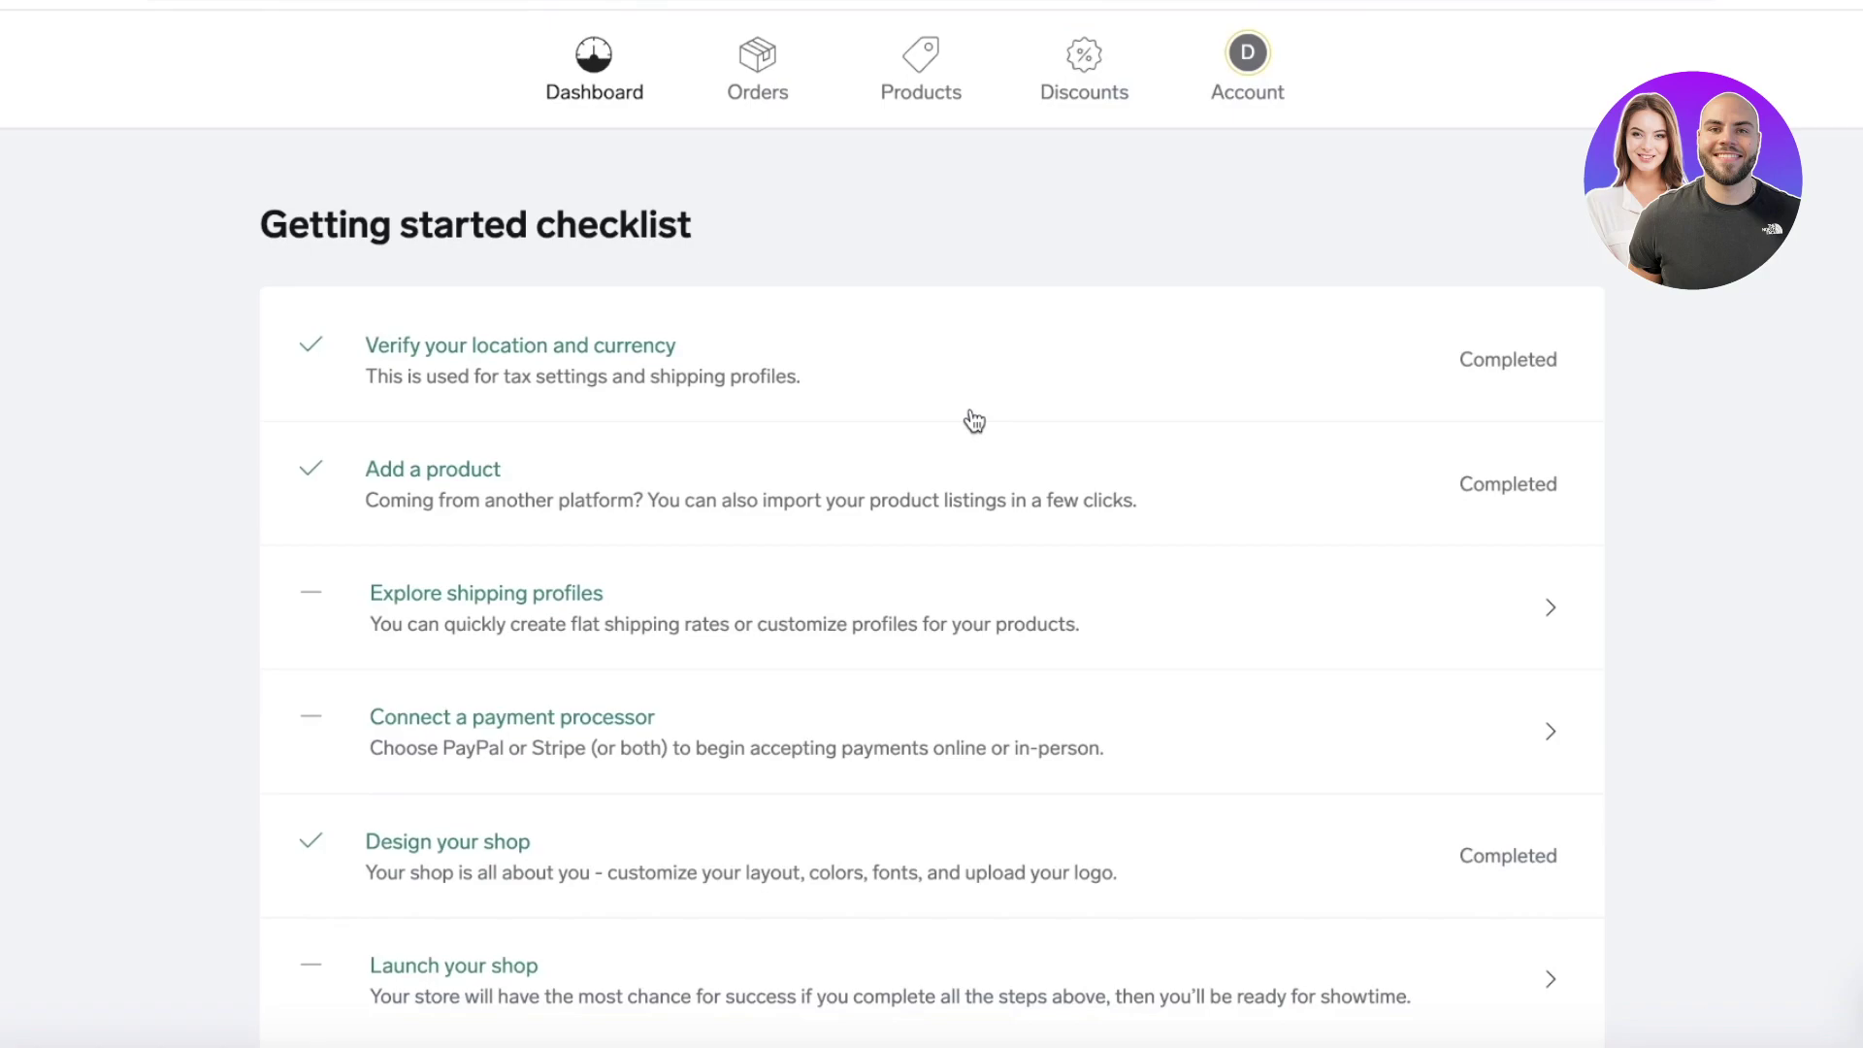
pyautogui.click(621, 85)
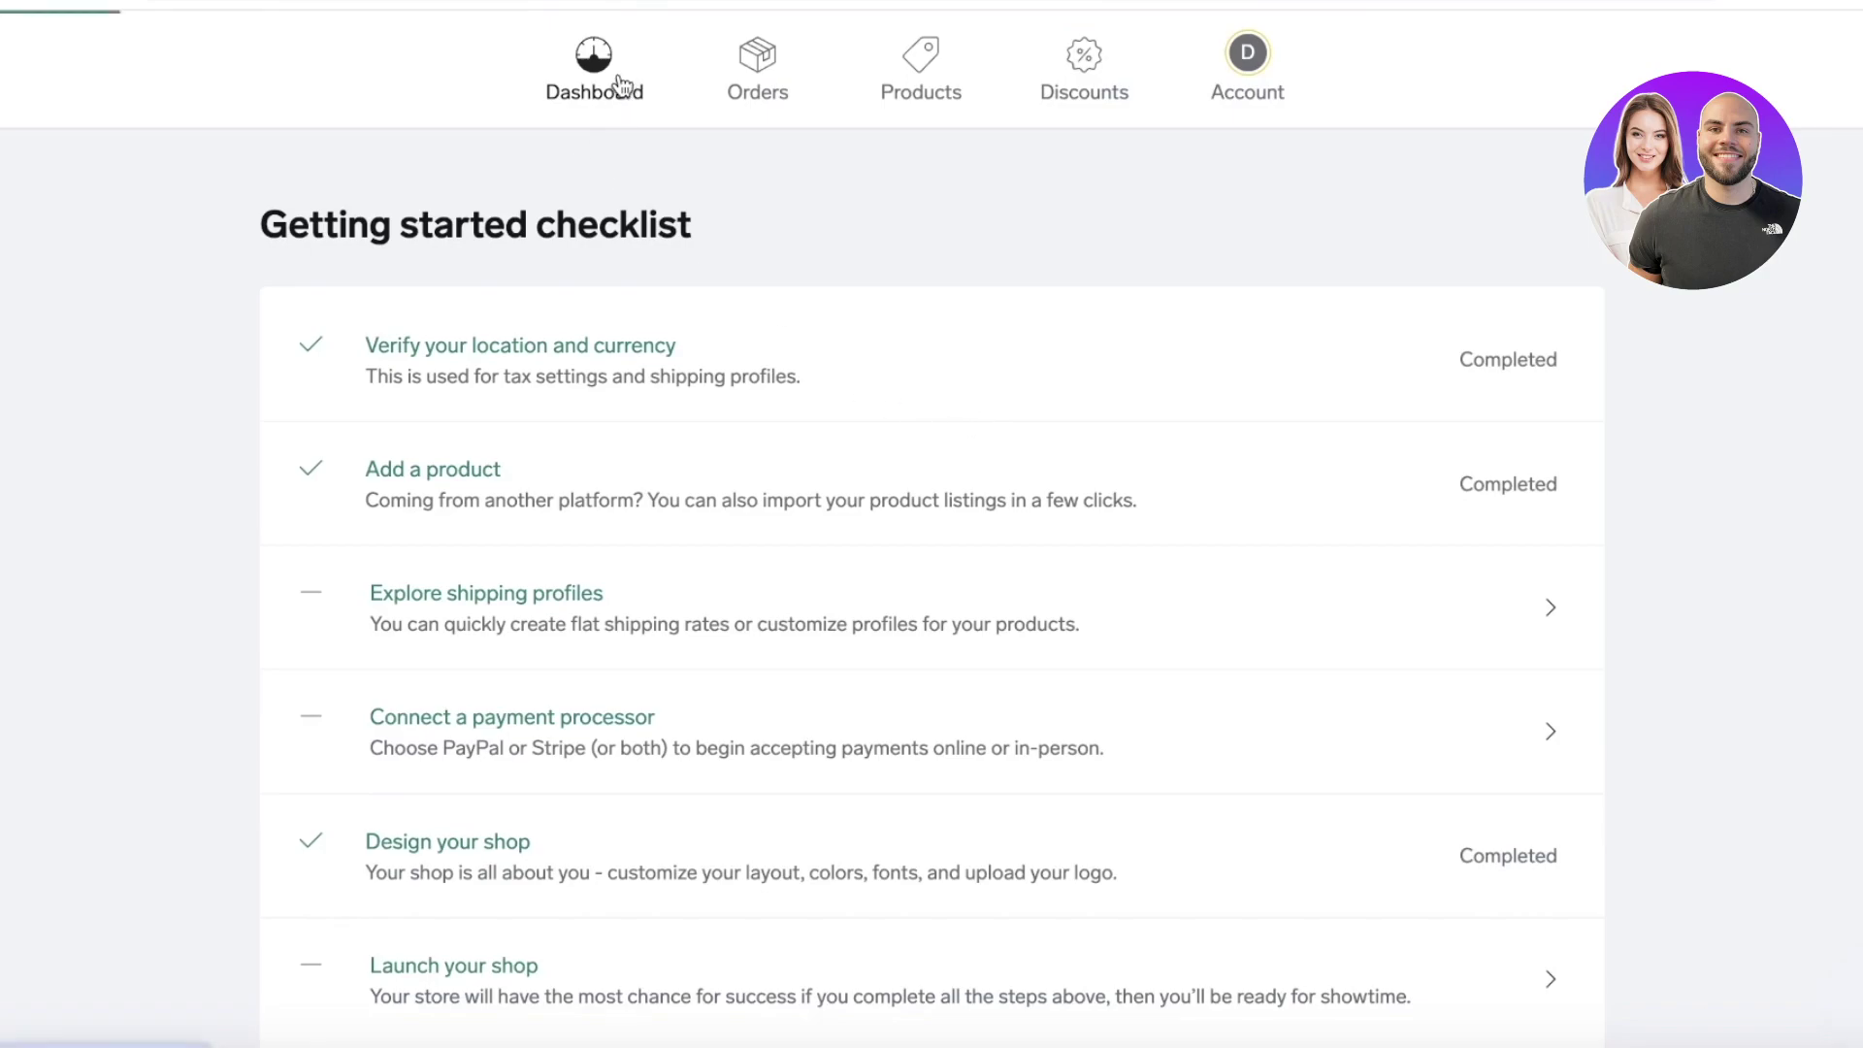
pyautogui.click(727, 77)
pyautogui.click(897, 84)
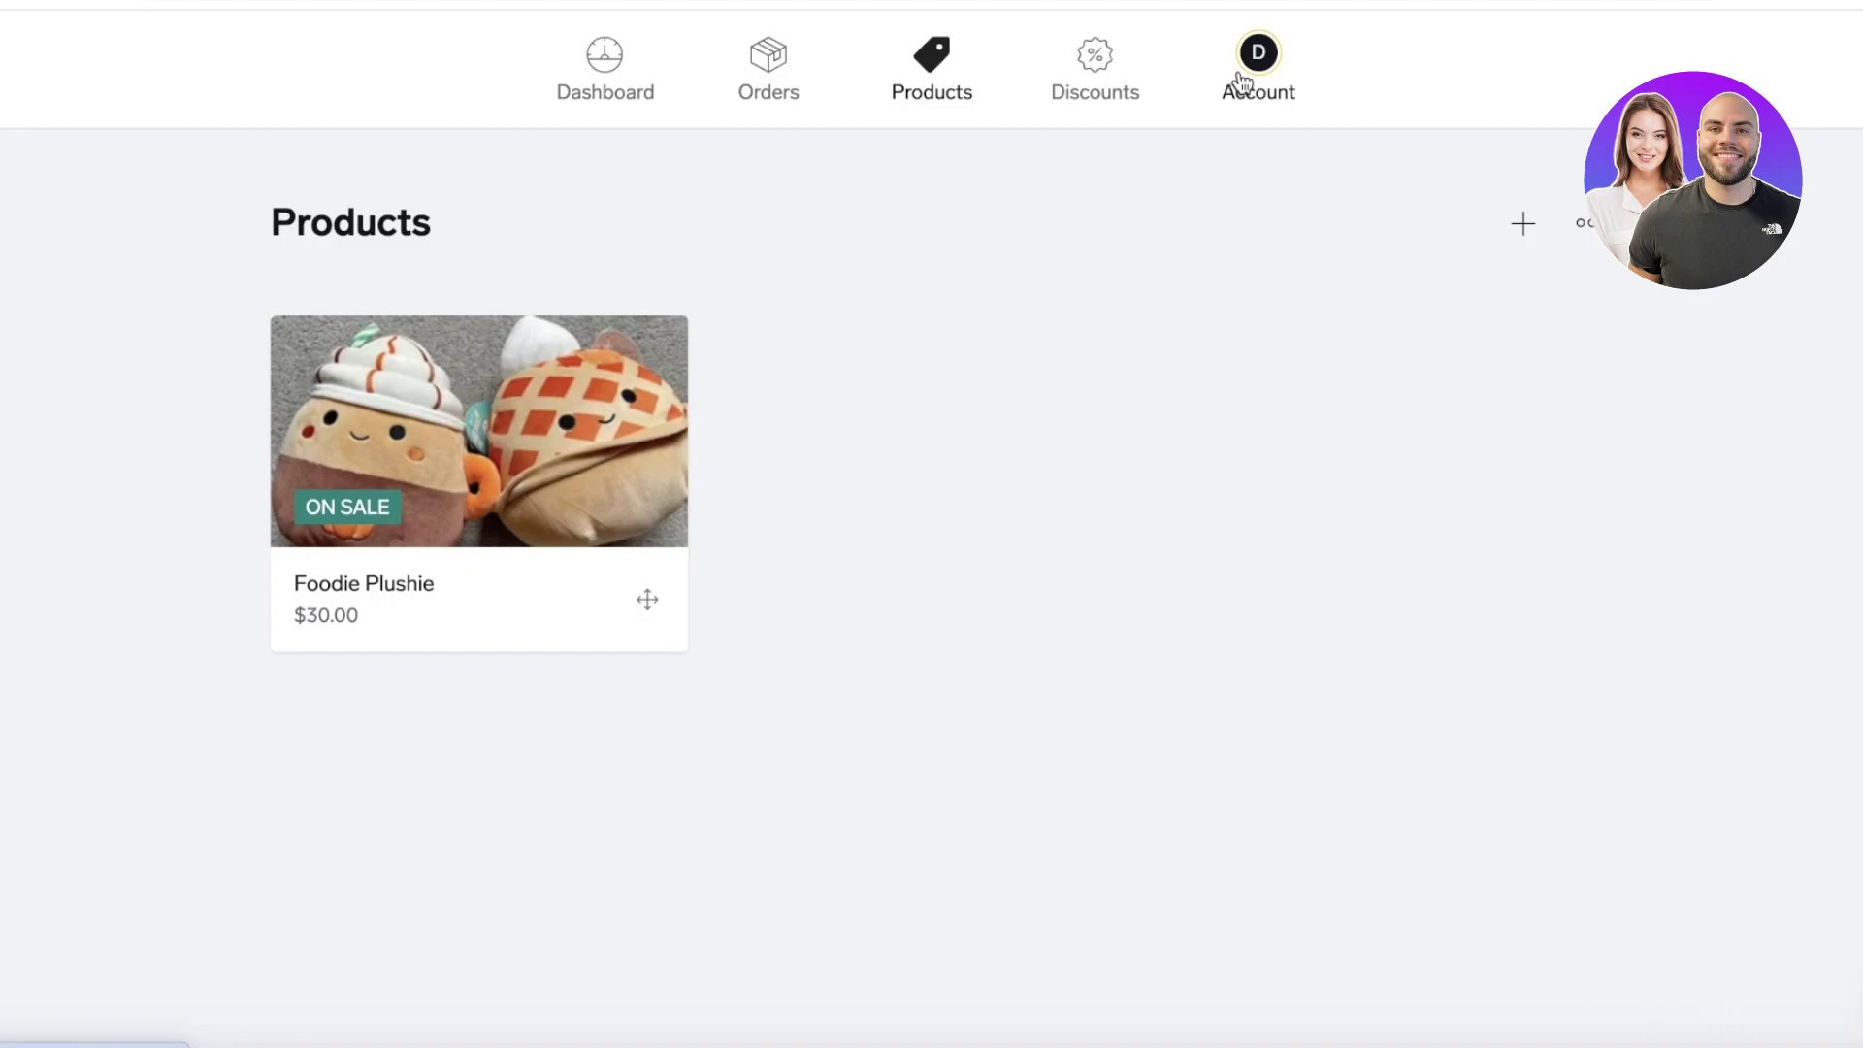
pyautogui.click(607, 86)
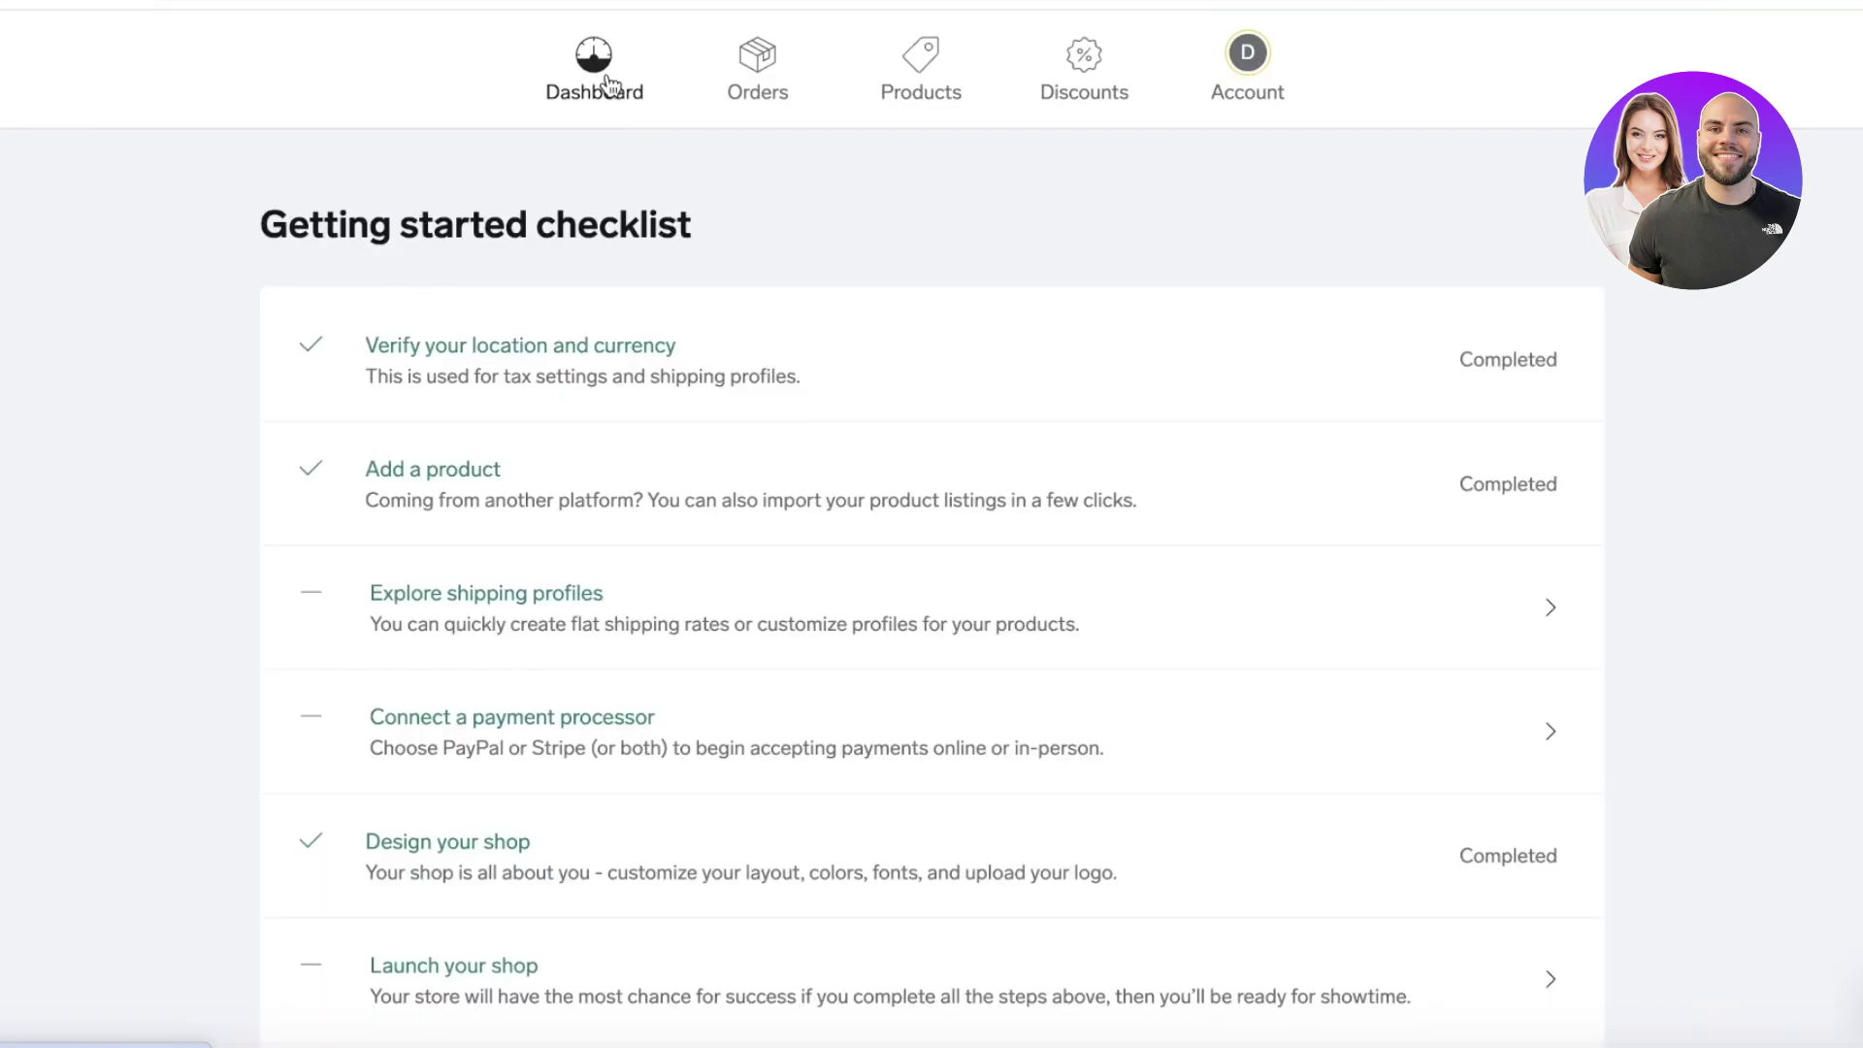